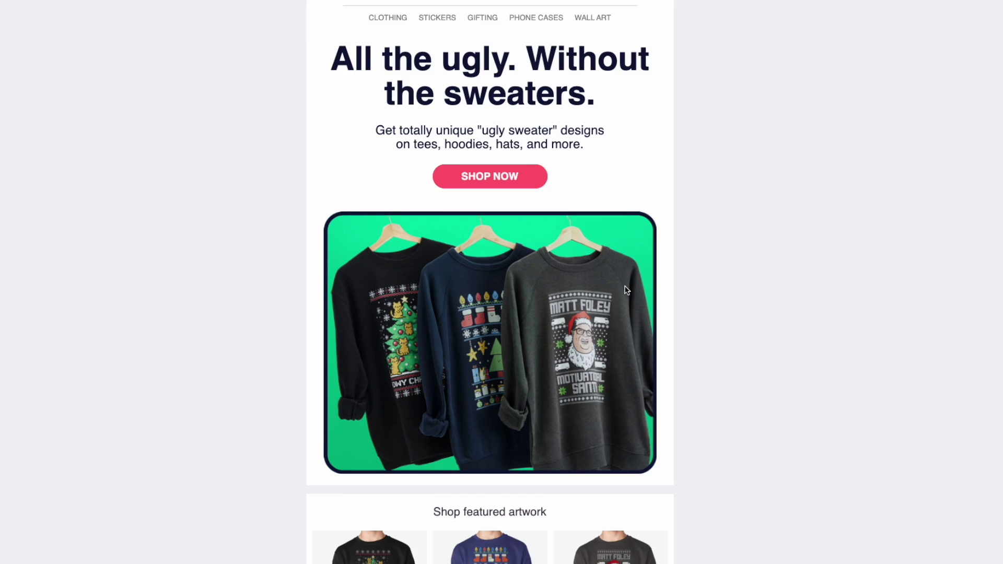
scroll(627, 291, down, 1)
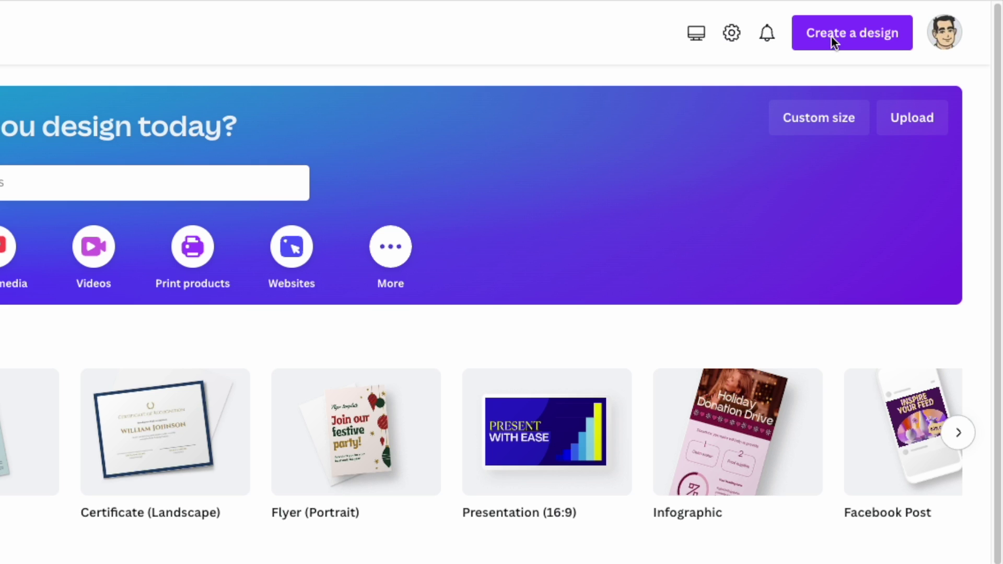
Create a new blank design using the recent custom size of 4500 × 5400 px.
click(832, 35)
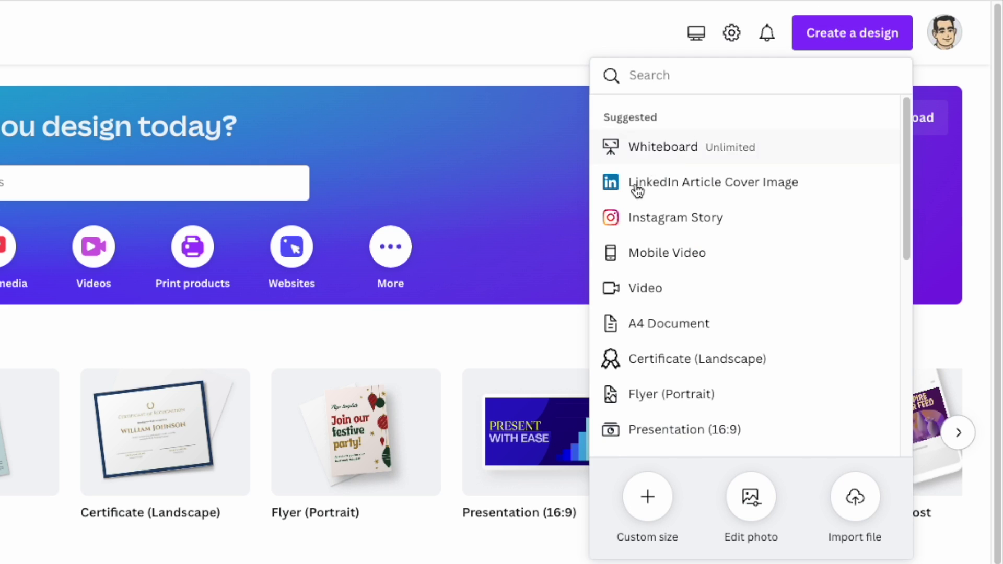
click(648, 496)
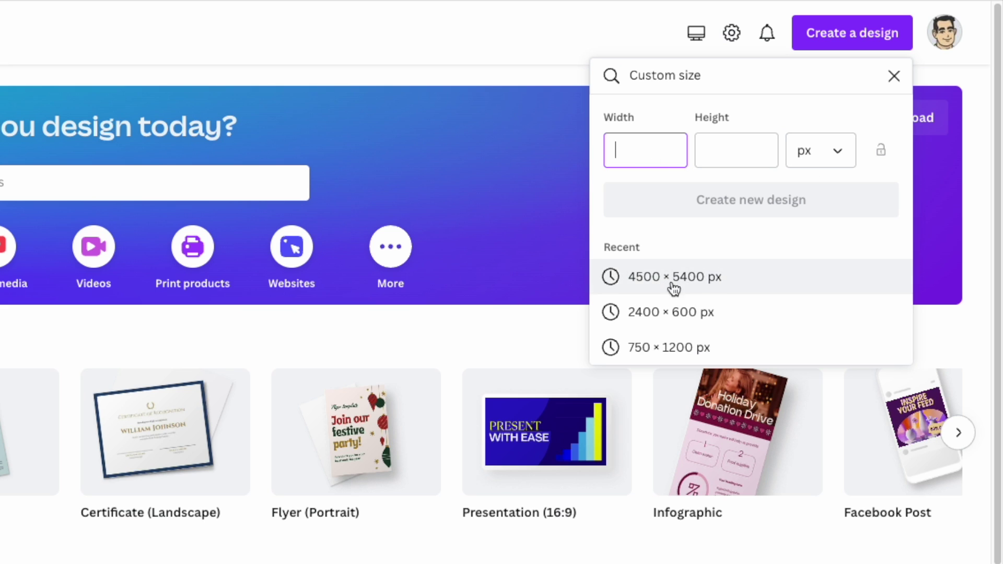
click(637, 282)
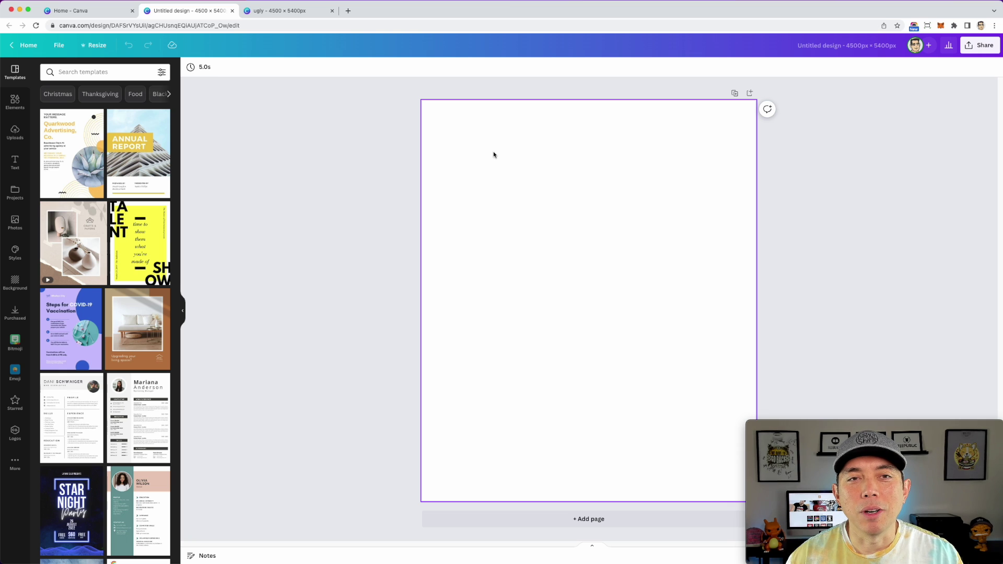
Set the page background to the custom dark red #CF0E0E.
click(489, 119)
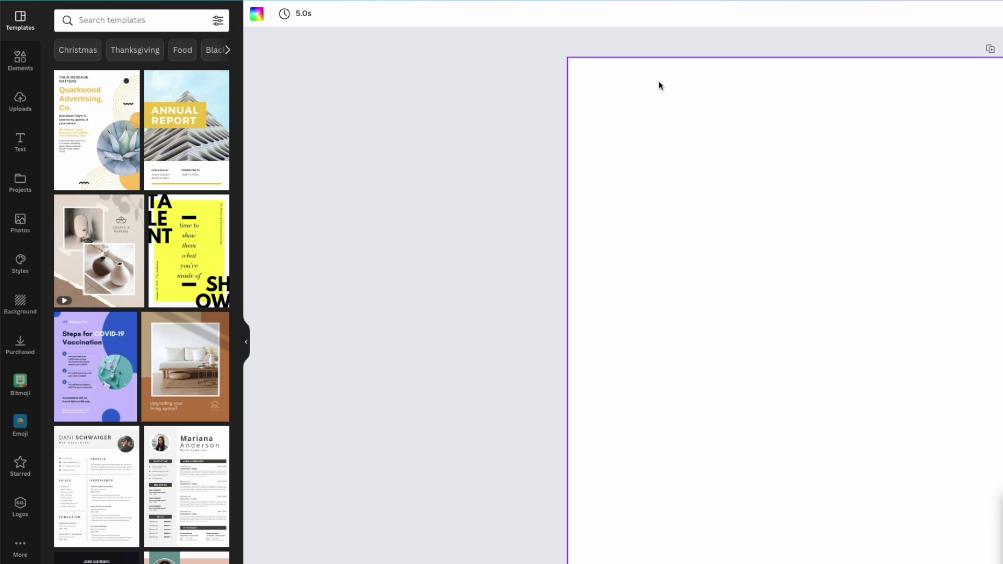
click(257, 16)
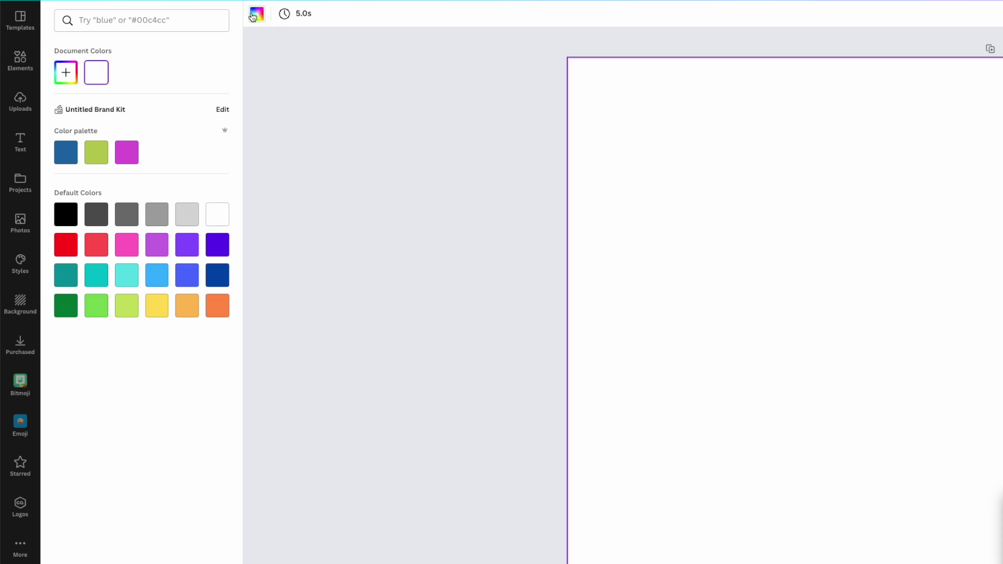
click(63, 246)
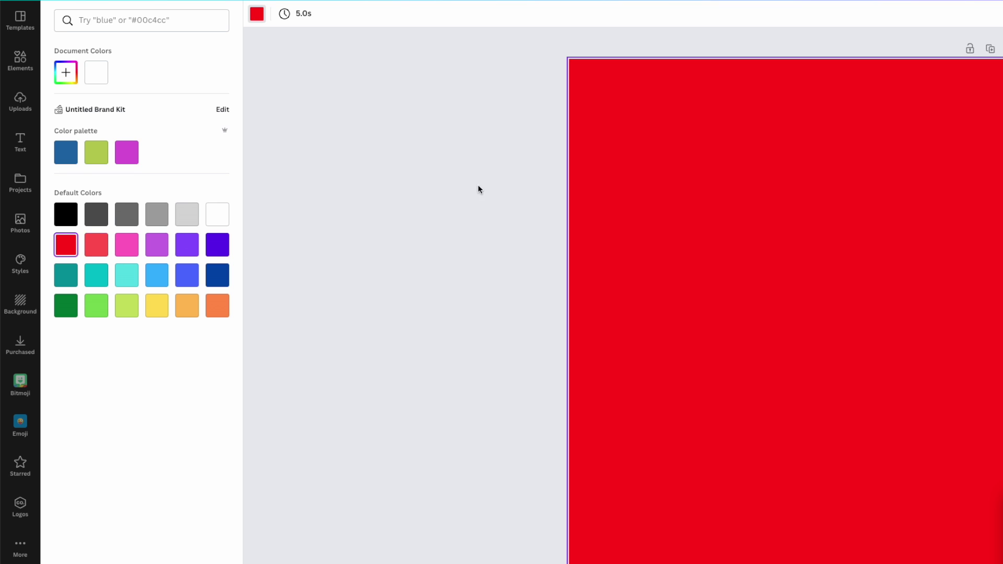
click(256, 15)
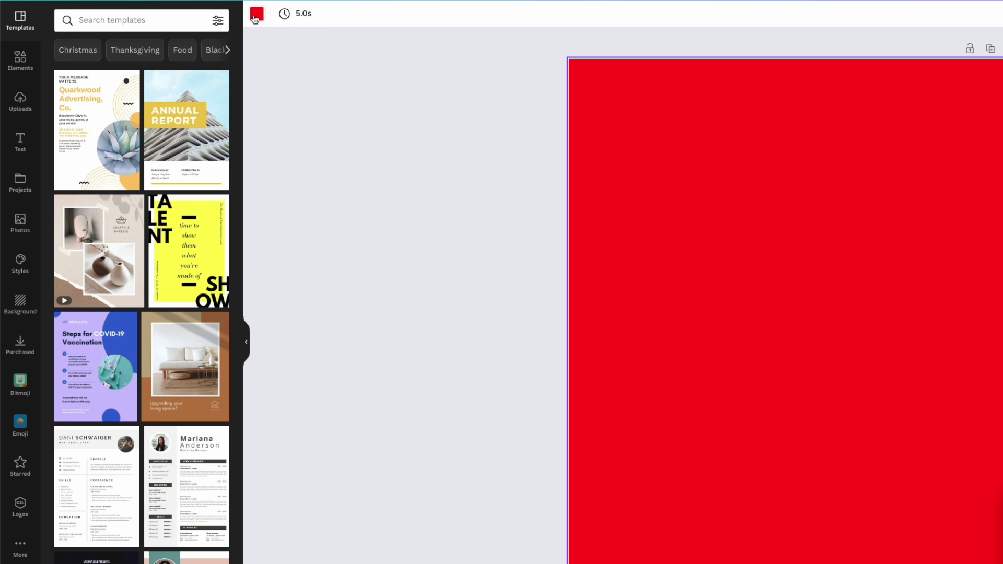
click(256, 14)
click(63, 73)
drag(203, 115, 204, 110)
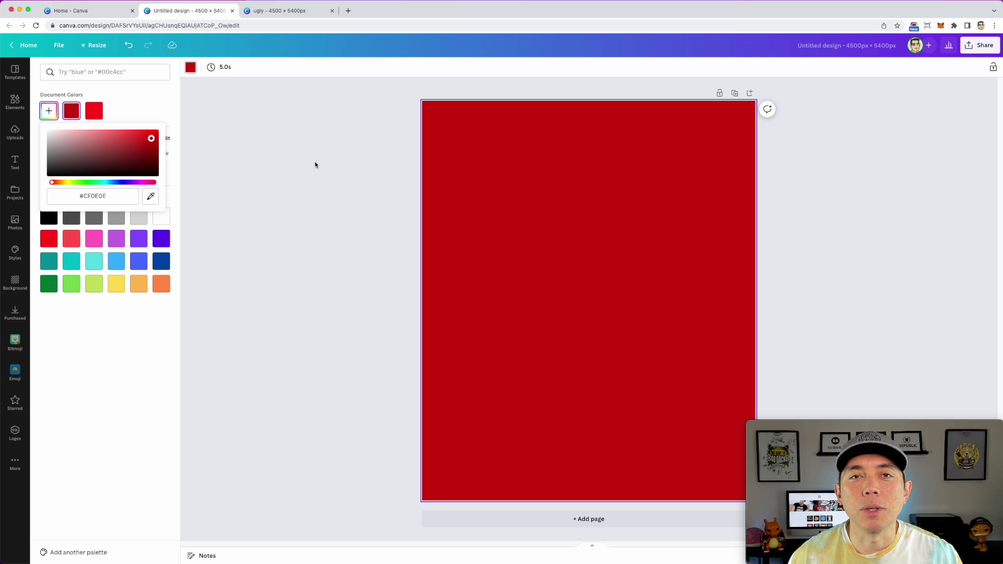
click(290, 150)
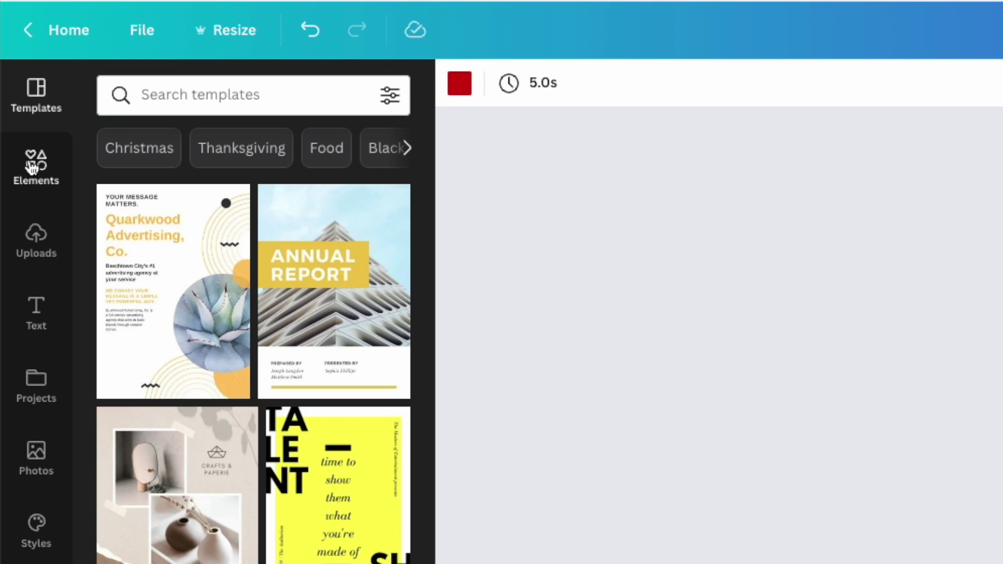
Search the elements library for "knit designs" and limit the results to graphics.
click(32, 167)
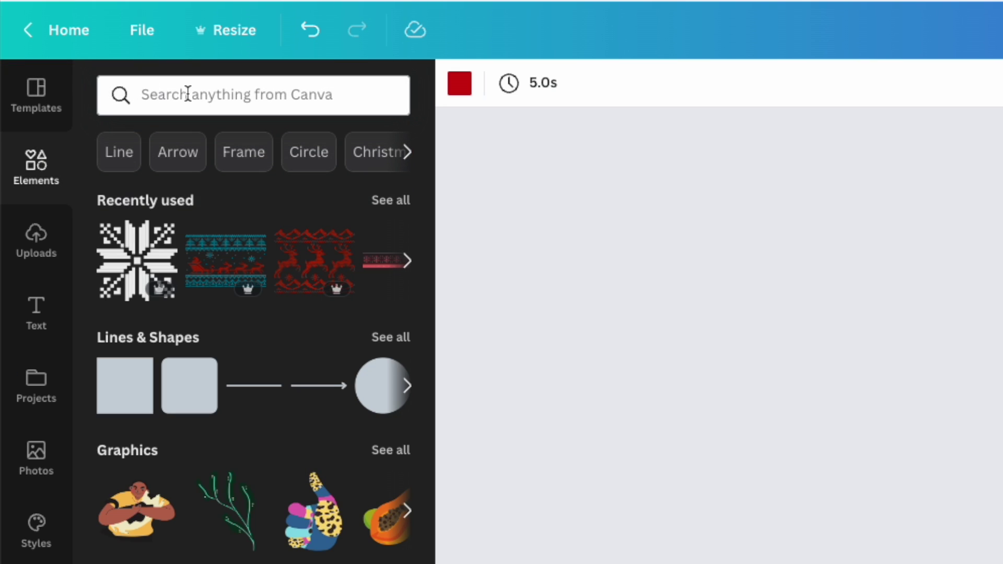
click(188, 94)
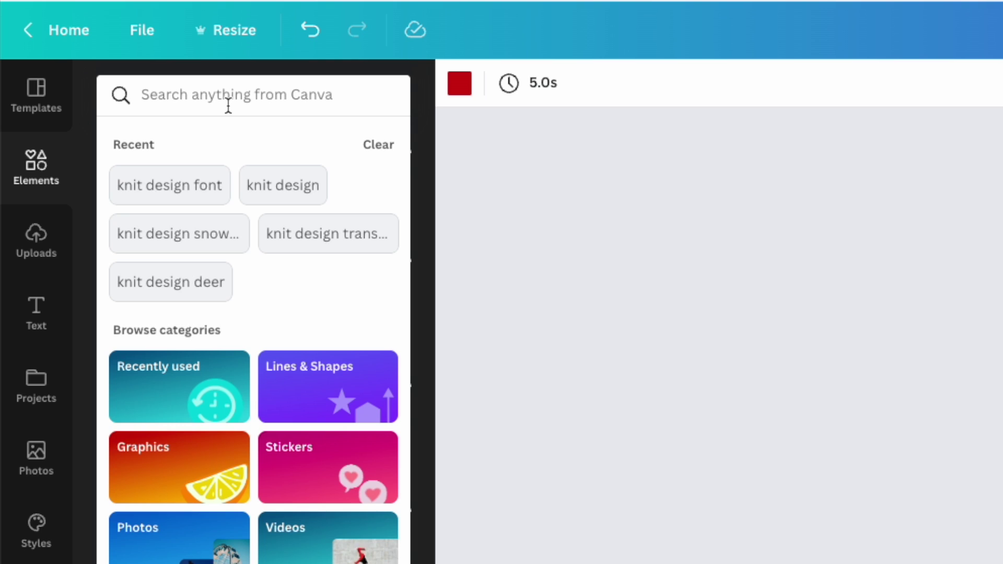
text(kni)
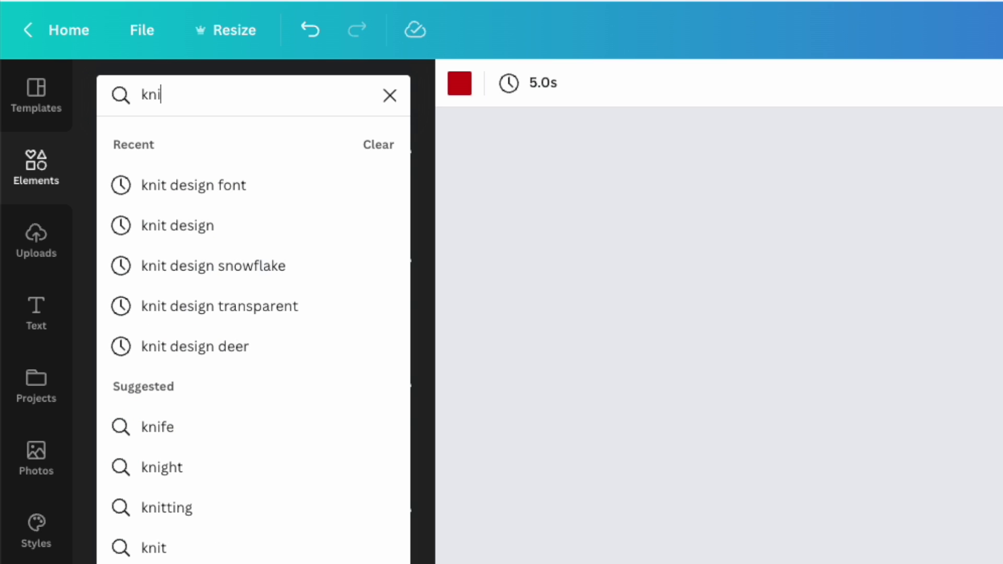
text(t design)
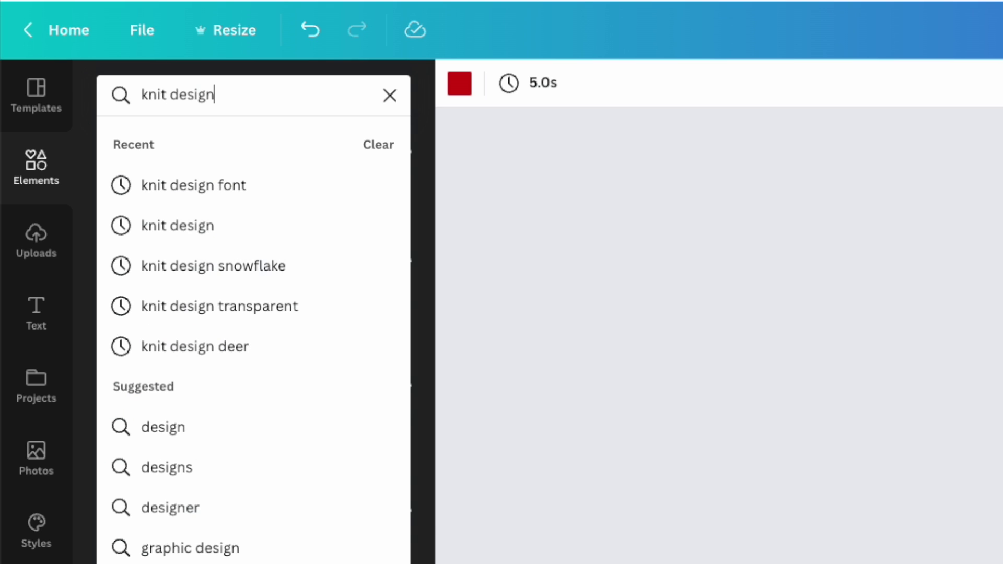
text(s)
key(Return)
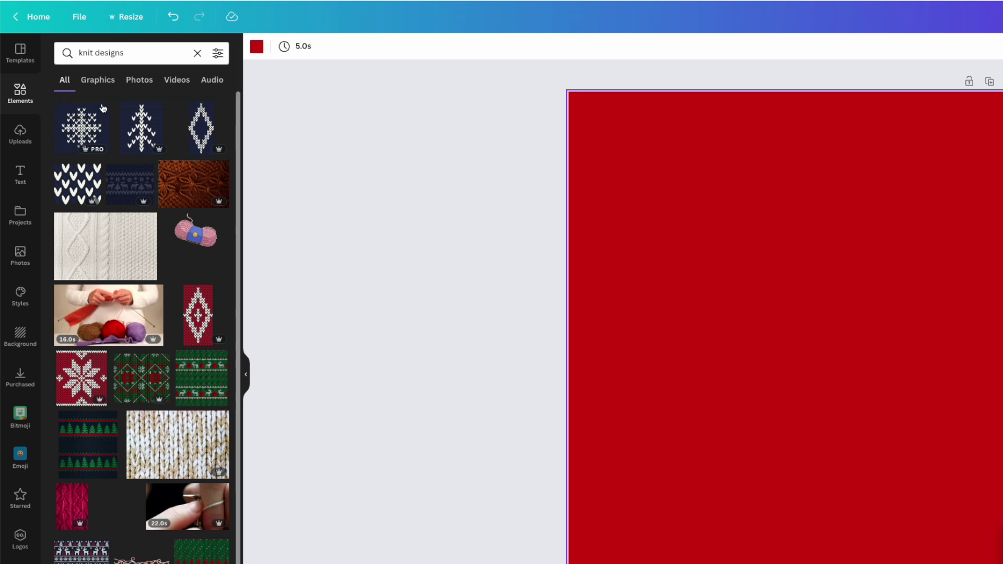
click(102, 83)
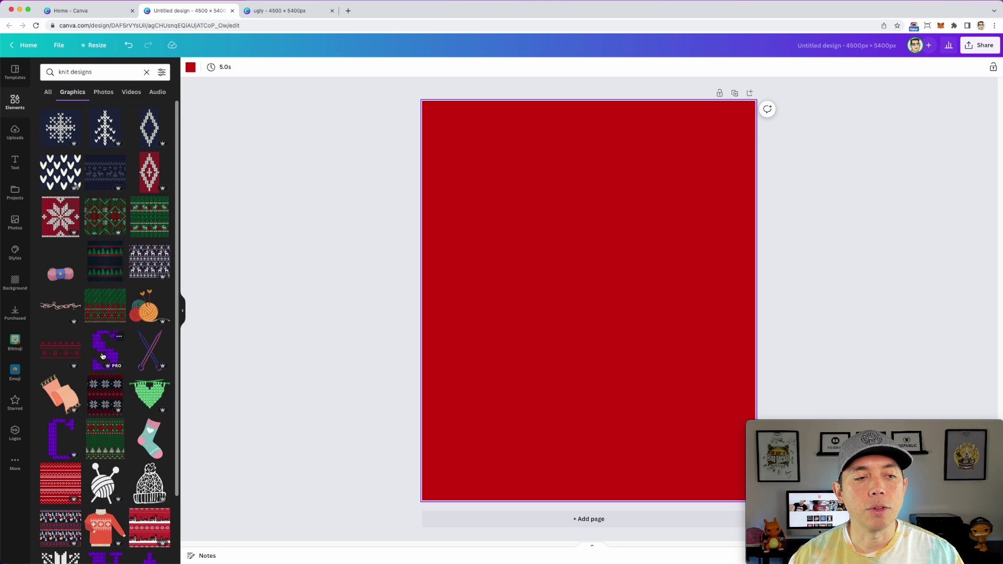
Insert the purple knitted letter S graphic onto the page and recolour it white.
click(102, 356)
drag(616, 313, 599, 258)
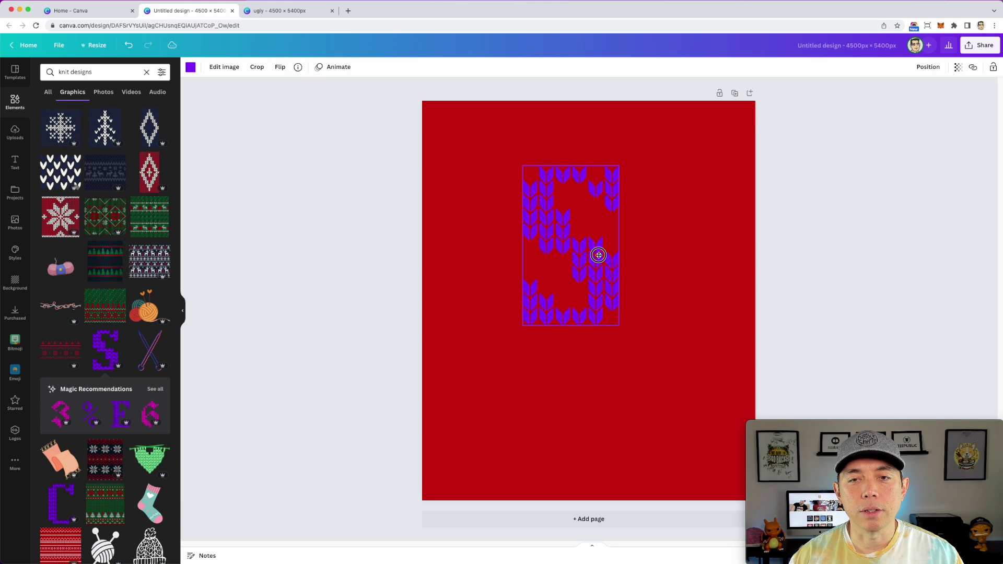
click(191, 68)
click(157, 219)
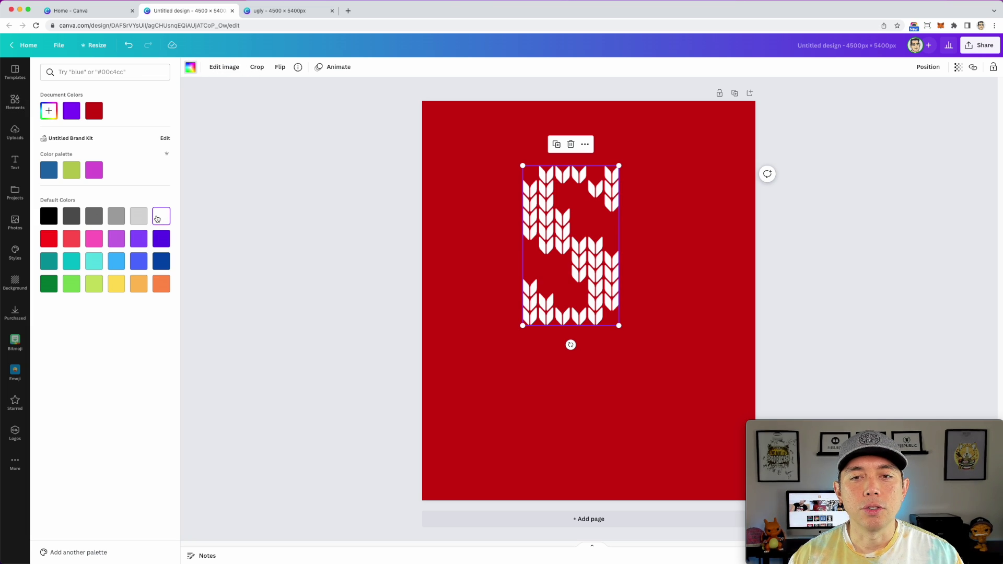
Shrink the knitted letter S and move it to the upper-left area of the red page.
drag(618, 326, 581, 265)
drag(553, 228, 504, 193)
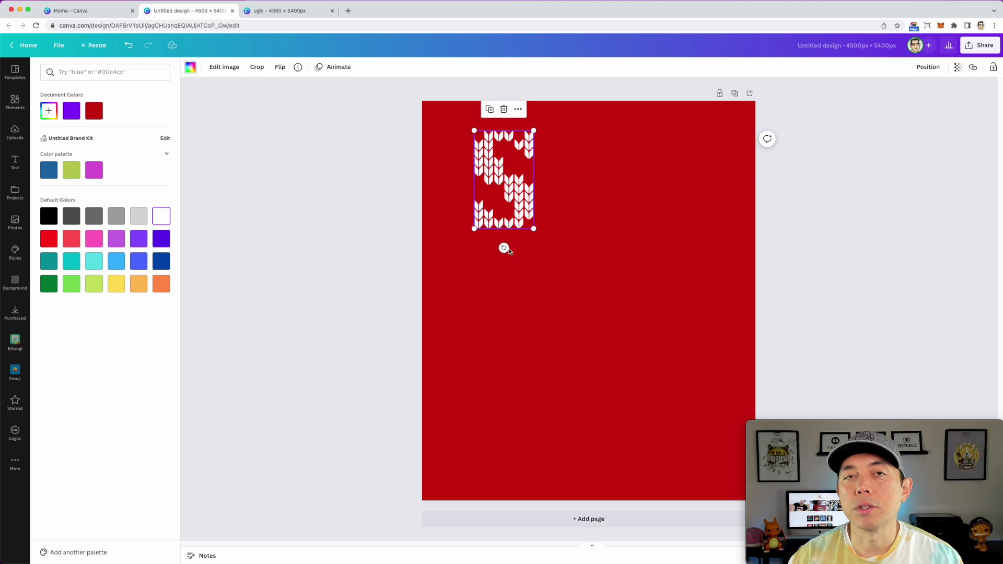
key(Escape)
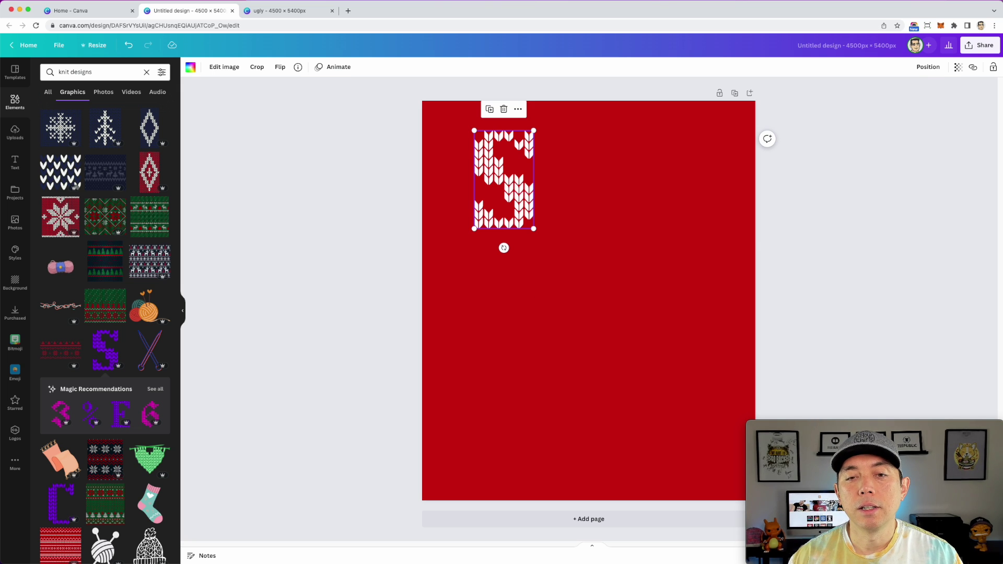
Add a text box below the letter S and set its font to Lobster Two from a "christmas" font search.
key(t)
drag(530, 282, 672, 298)
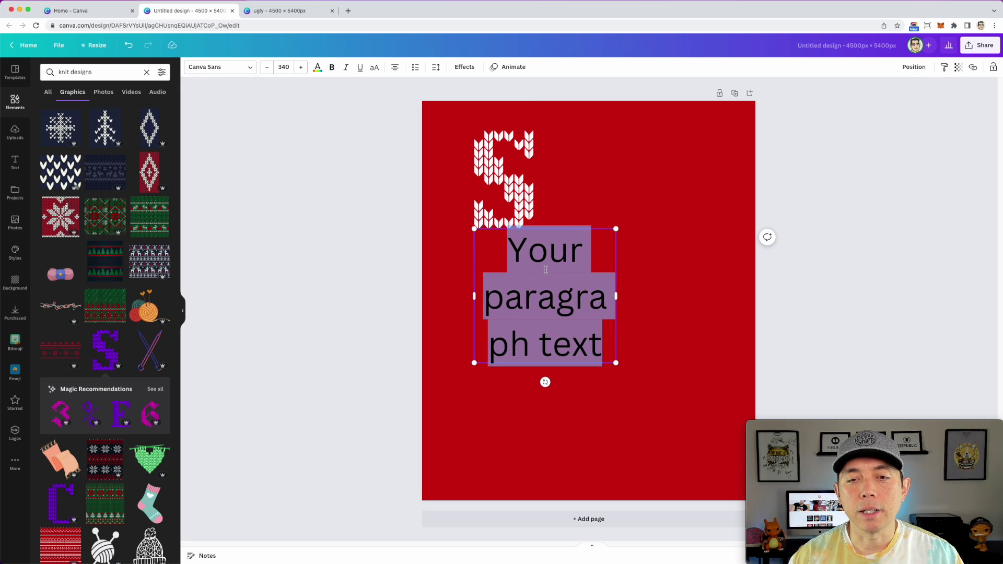
click(225, 68)
click(94, 69)
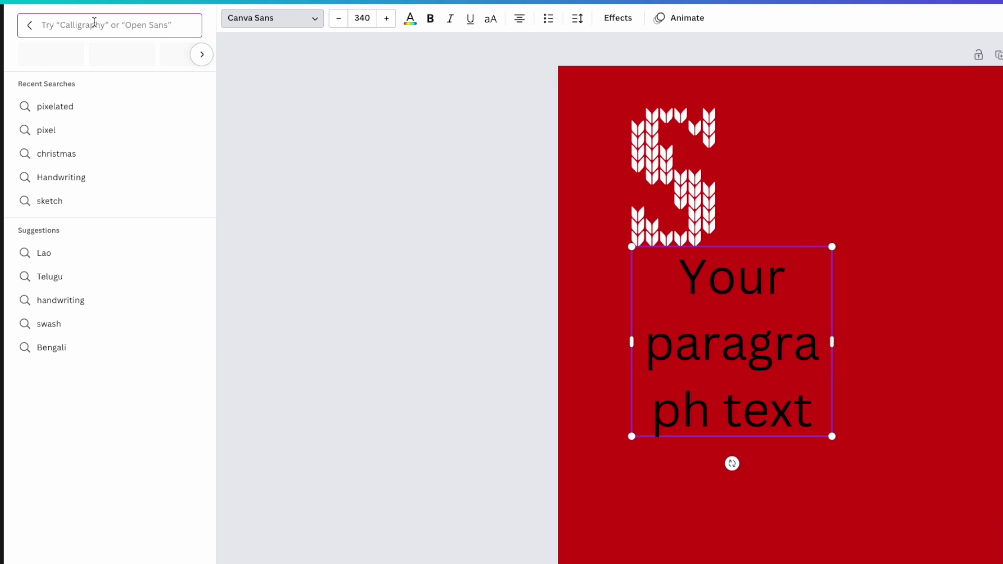
text(christmas)
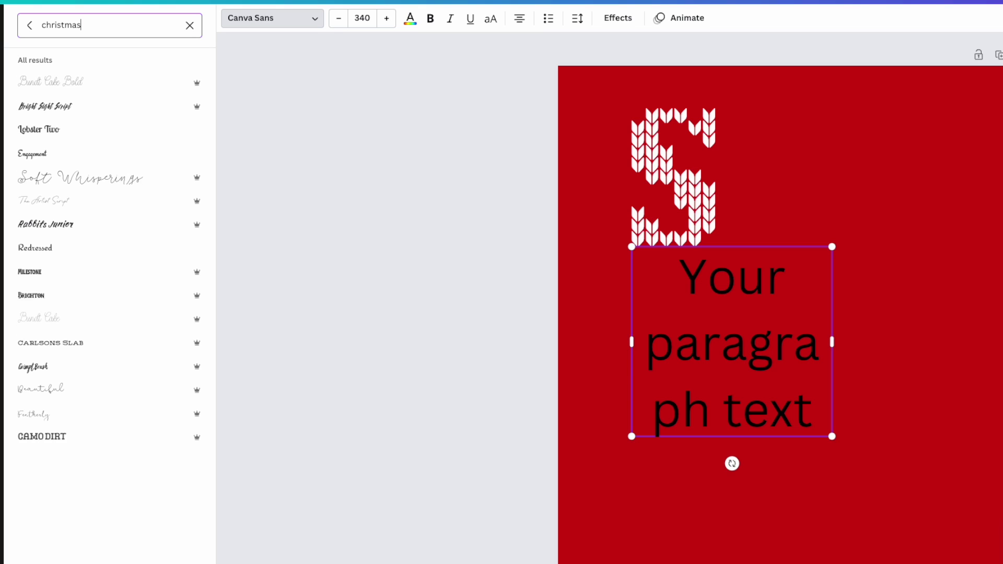
click(71, 135)
Widen the text box to fit its text on one line, place it slightly lower, and colour the text white.
drag(833, 342, 998, 307)
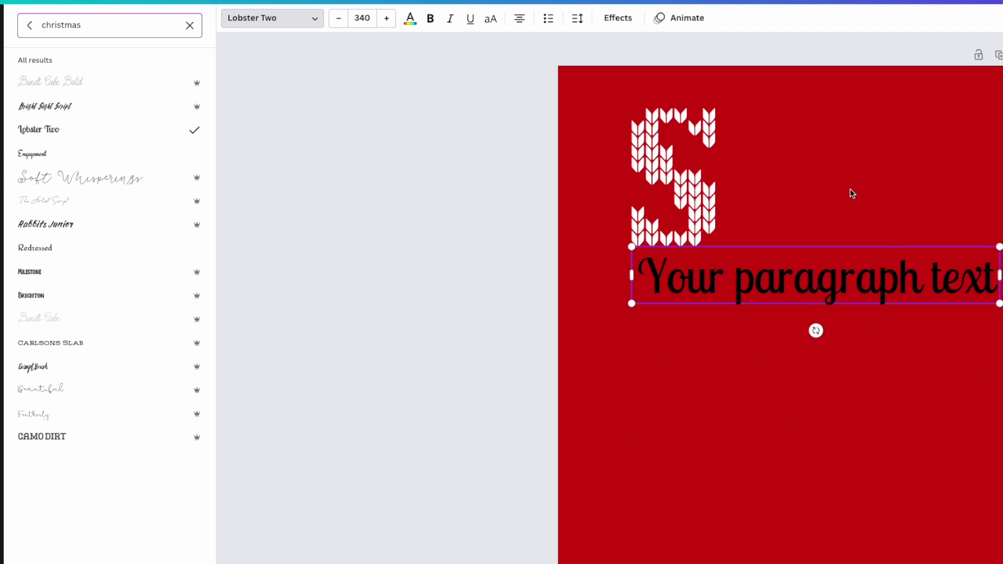
click(813, 260)
drag(878, 262, 849, 313)
click(418, 21)
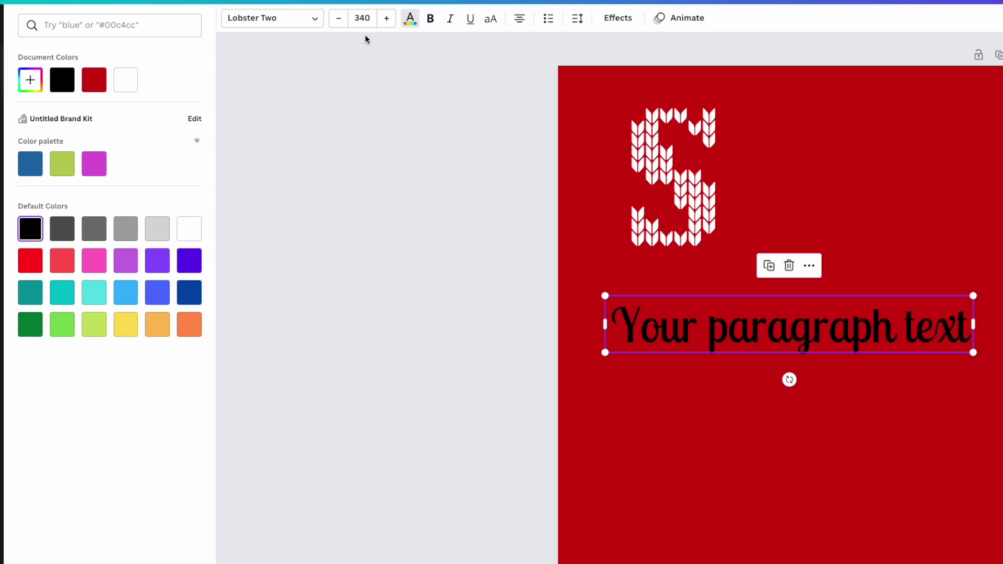
click(124, 81)
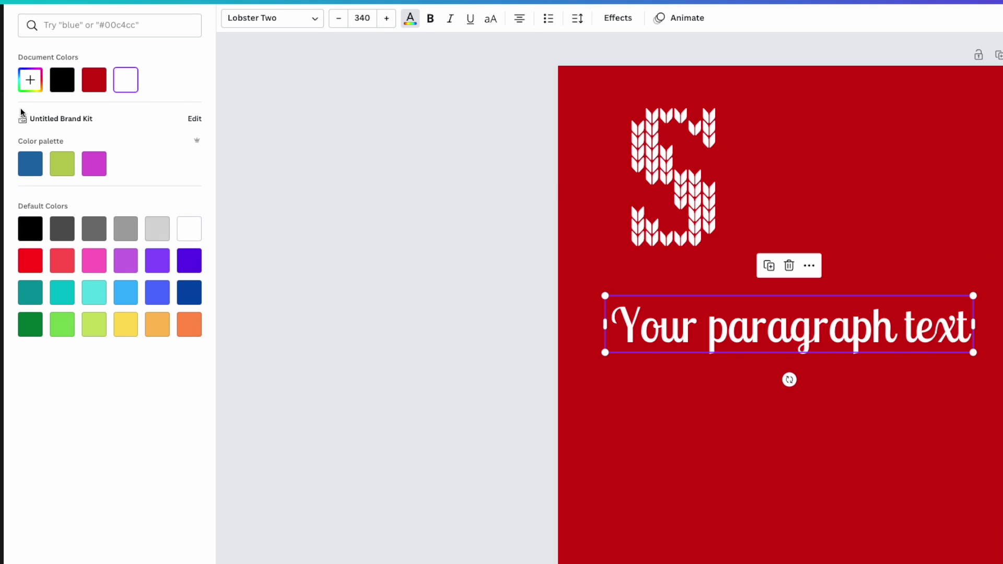
Try the Milestone, Brighton, Carlsons Slab, Camo Dirt, Lobster Two and Redressed fonts on the placeholder text.
click(253, 21)
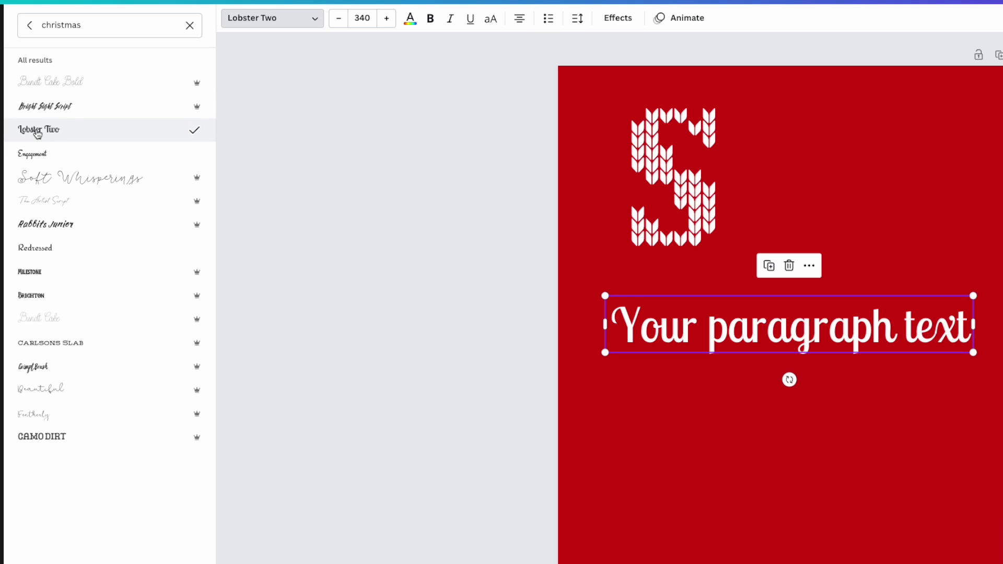
click(51, 277)
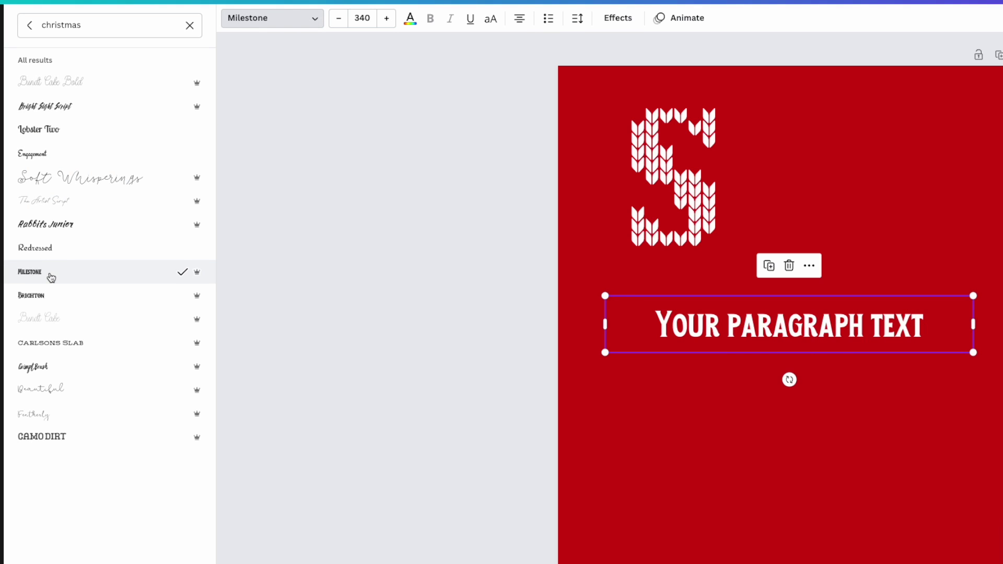
click(44, 298)
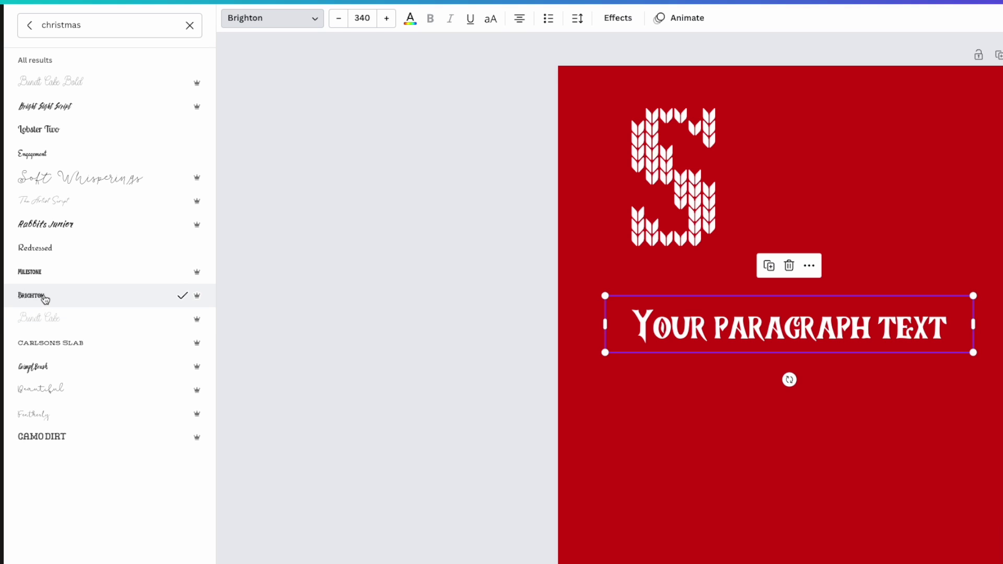
click(66, 346)
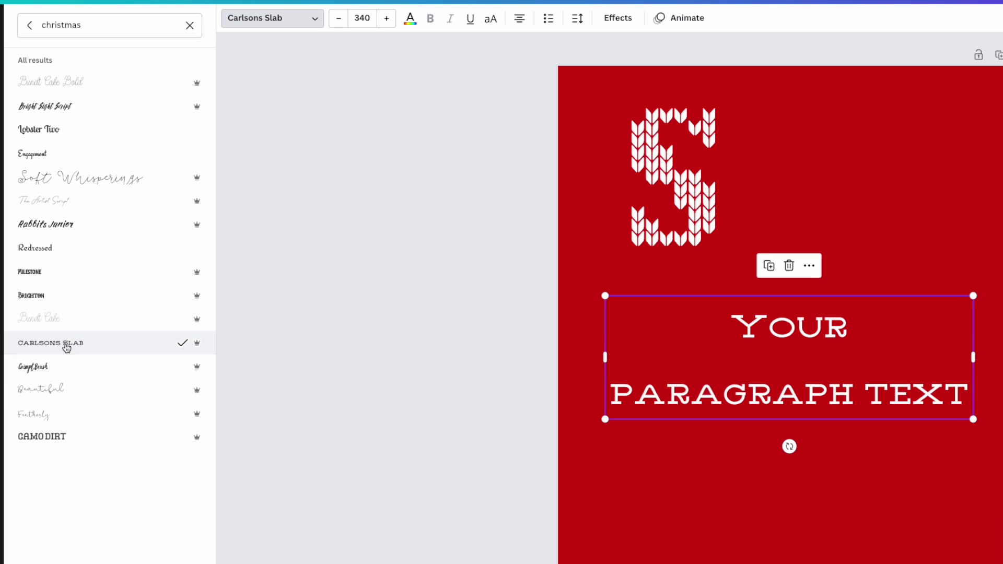
click(56, 437)
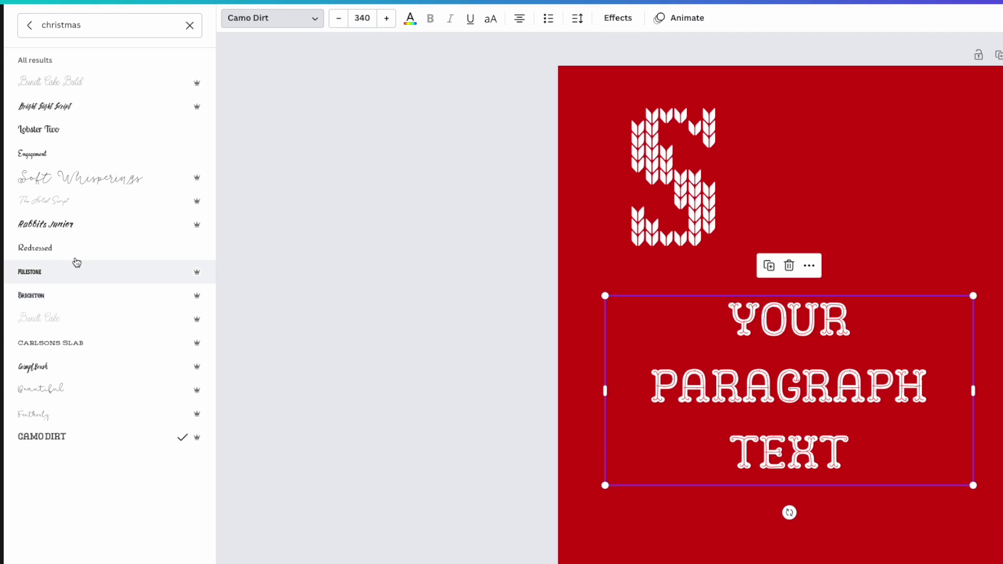
click(45, 132)
click(32, 250)
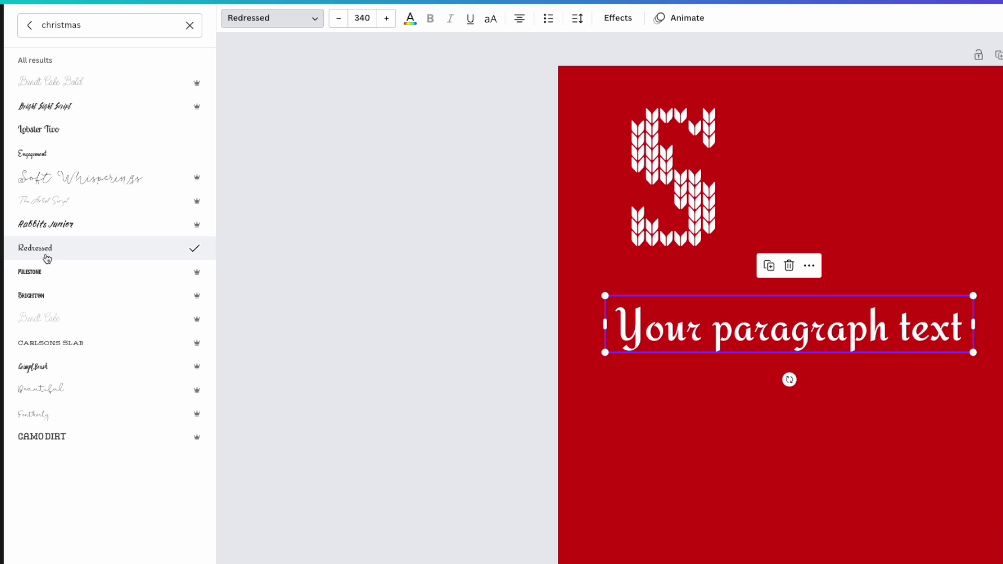
Search the fonts for "pixel" and apply Pixellet TH to the placeholder text.
click(57, 25)
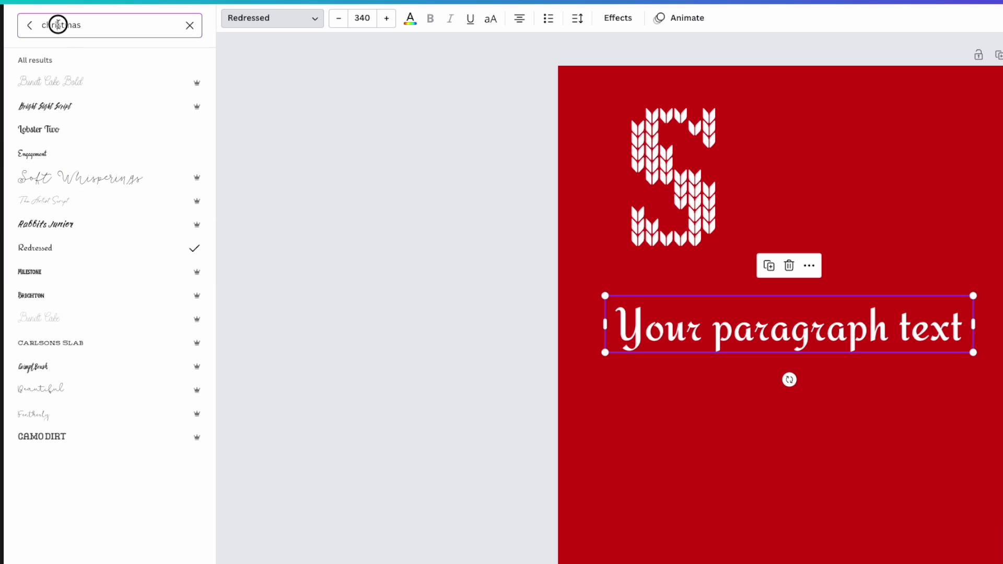
text(pixel)
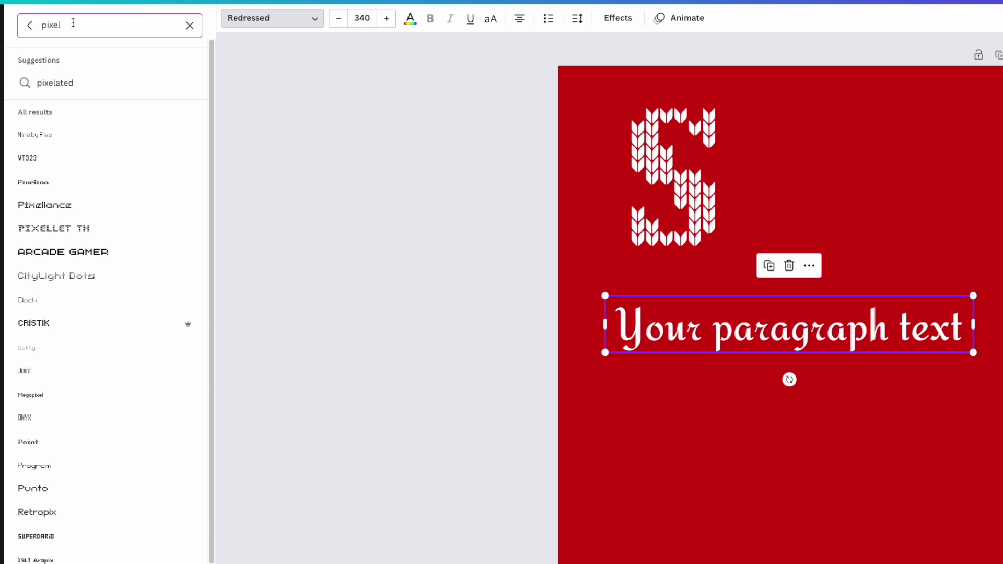
click(80, 253)
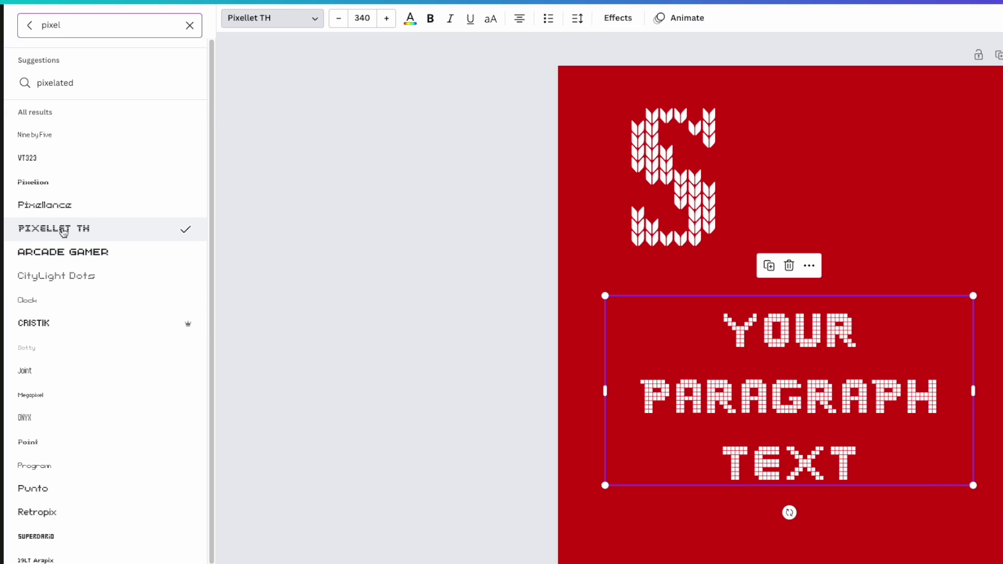
Try the Pixellance, Punto, Retropix and SuperDario fonts on the placeholder text.
click(29, 208)
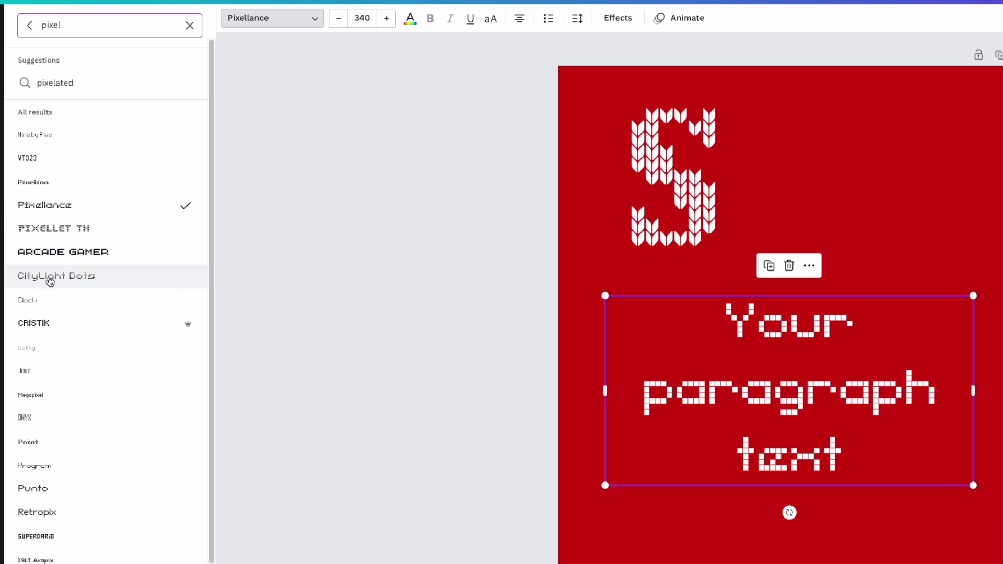
click(61, 487)
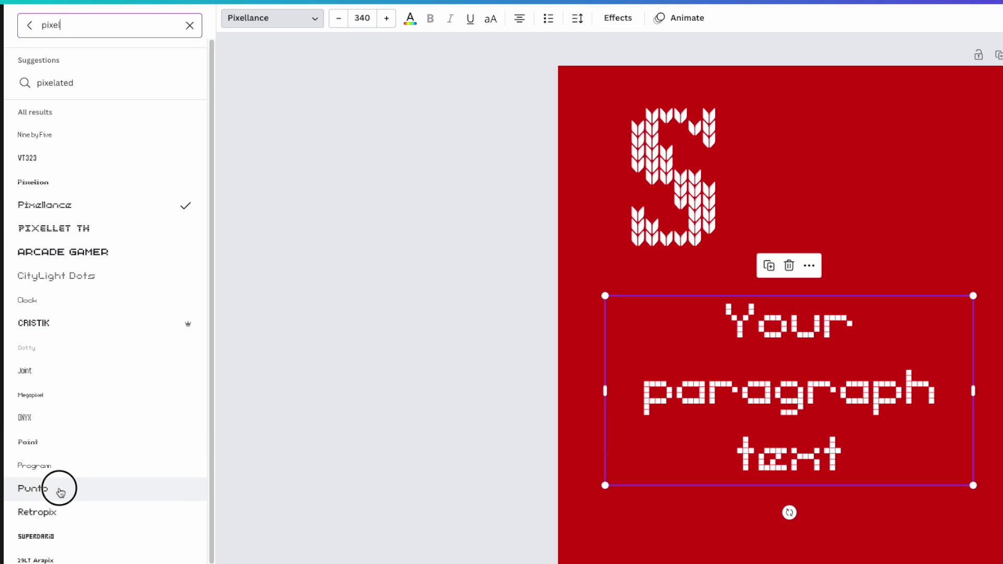
click(51, 515)
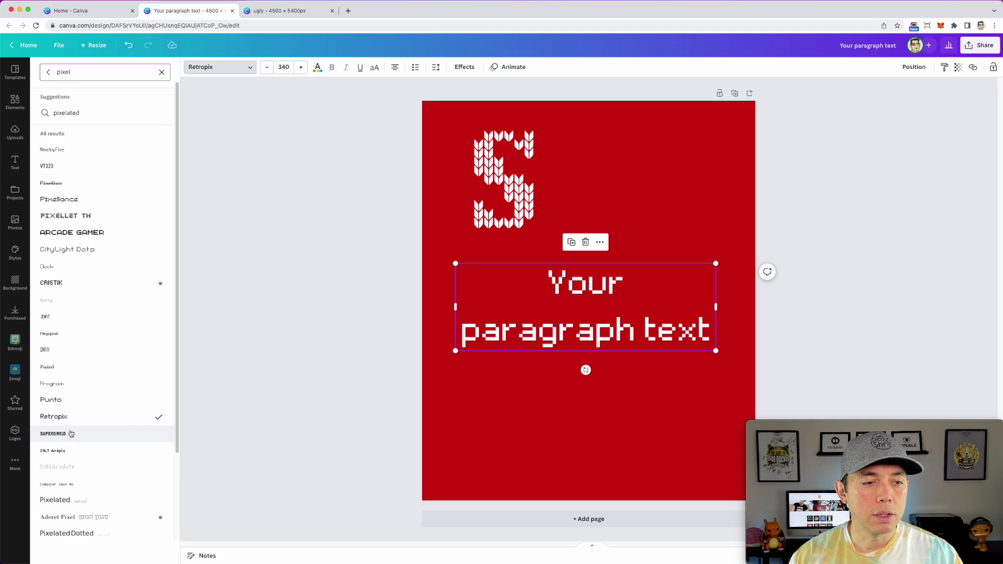
click(63, 535)
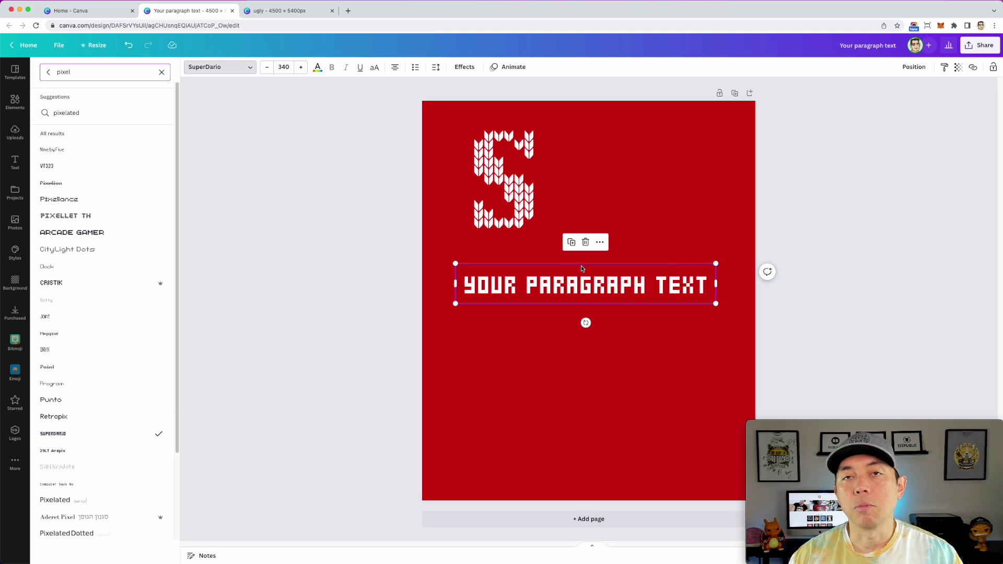
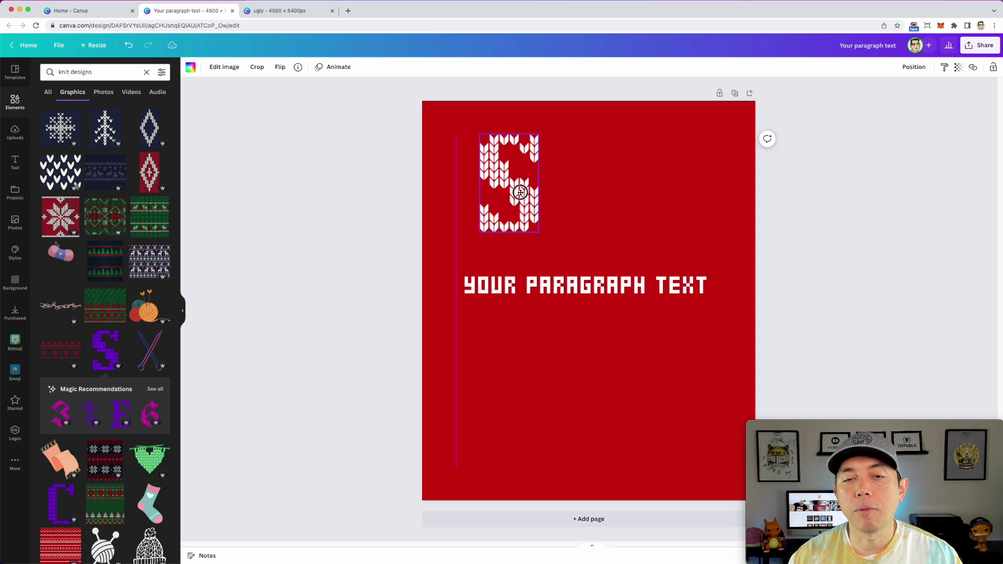
Delete the placeholder text box and move the knit letter S slightly lower and further right on the page.
click(552, 285)
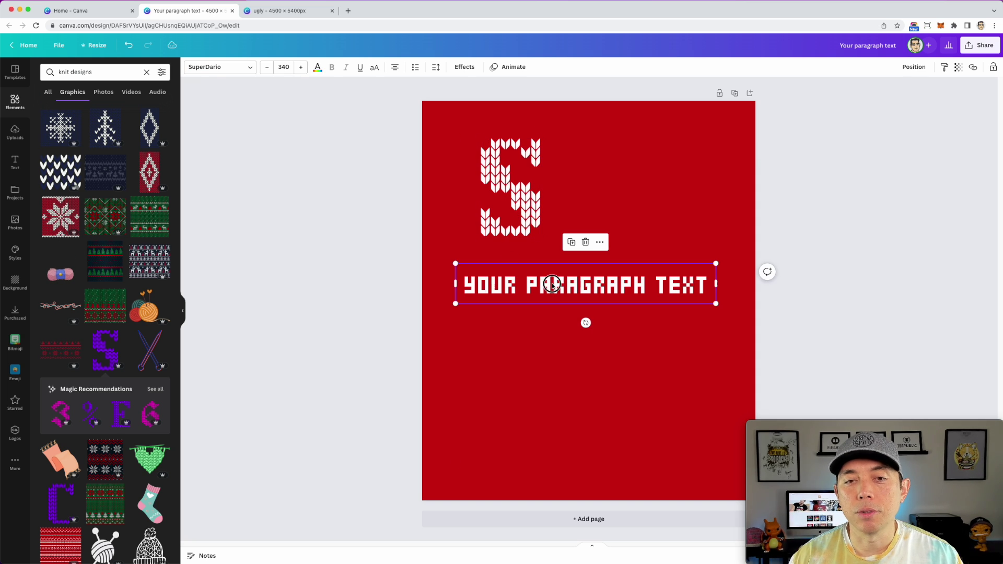
key(Delete)
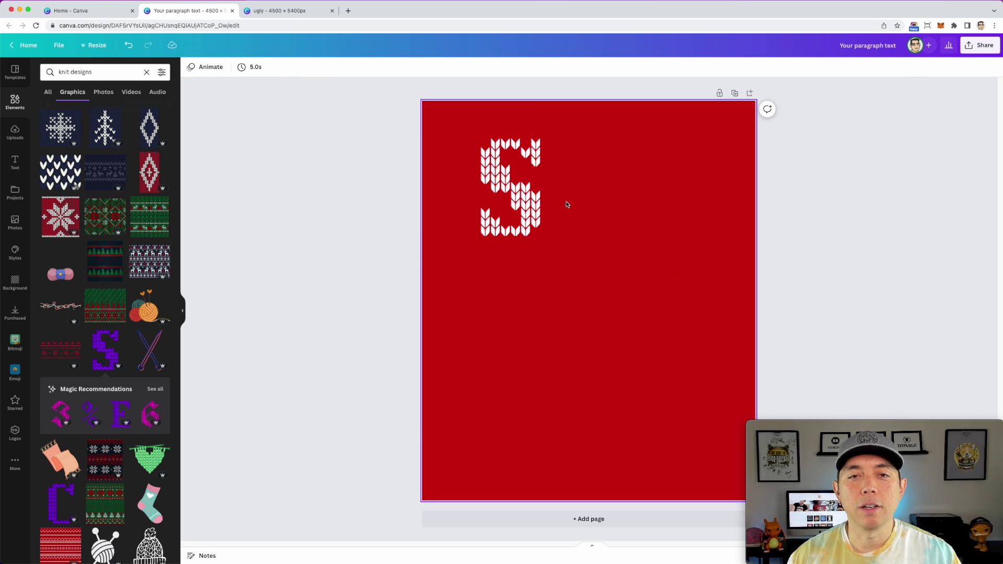
drag(532, 197, 527, 242)
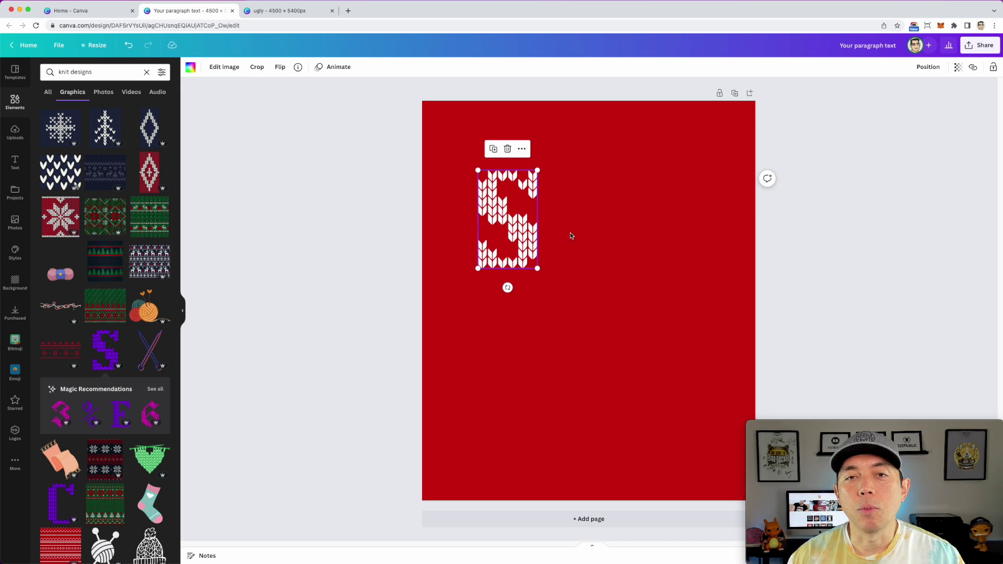
drag(512, 222, 635, 223)
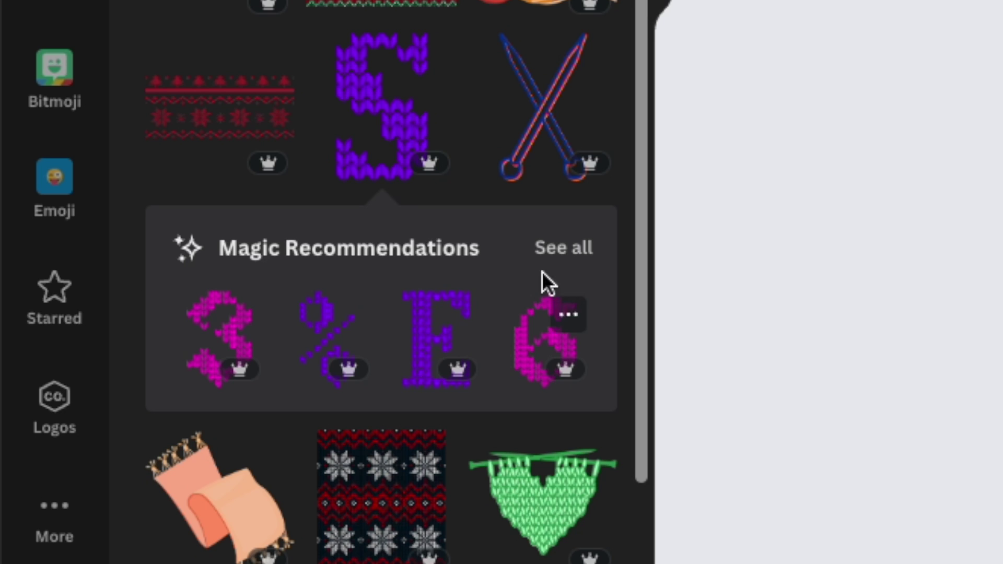
Open all magic recommendations for the knit S and place the matching letters I and T before it.
click(564, 248)
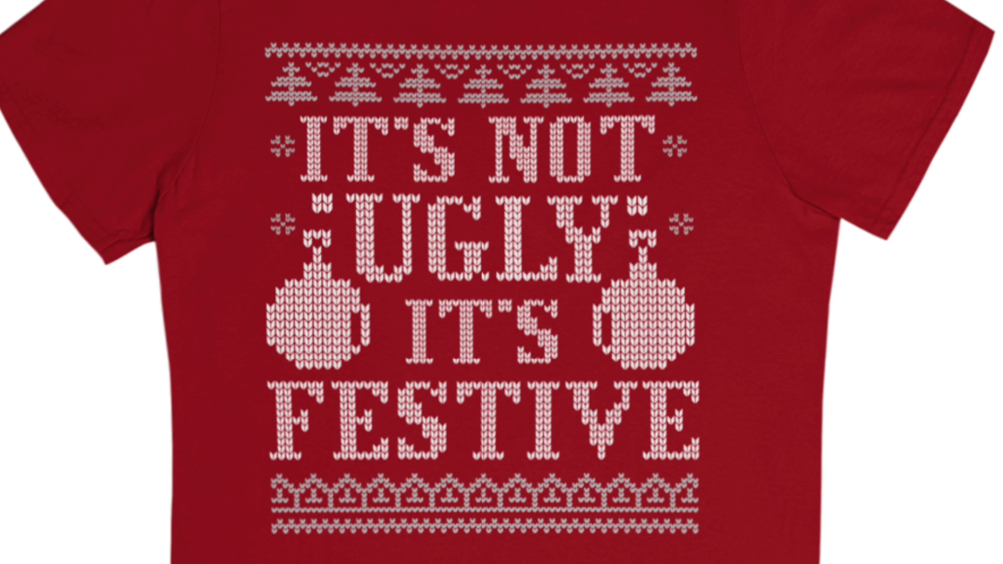
scroll(150, 258, down, 1)
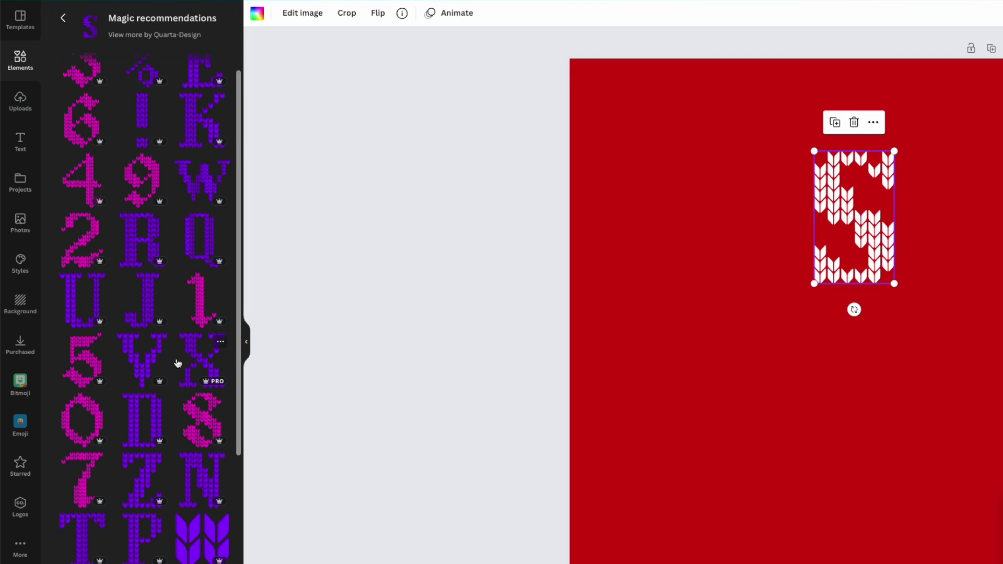
scroll(178, 363, down, 5)
drag(197, 493, 662, 250)
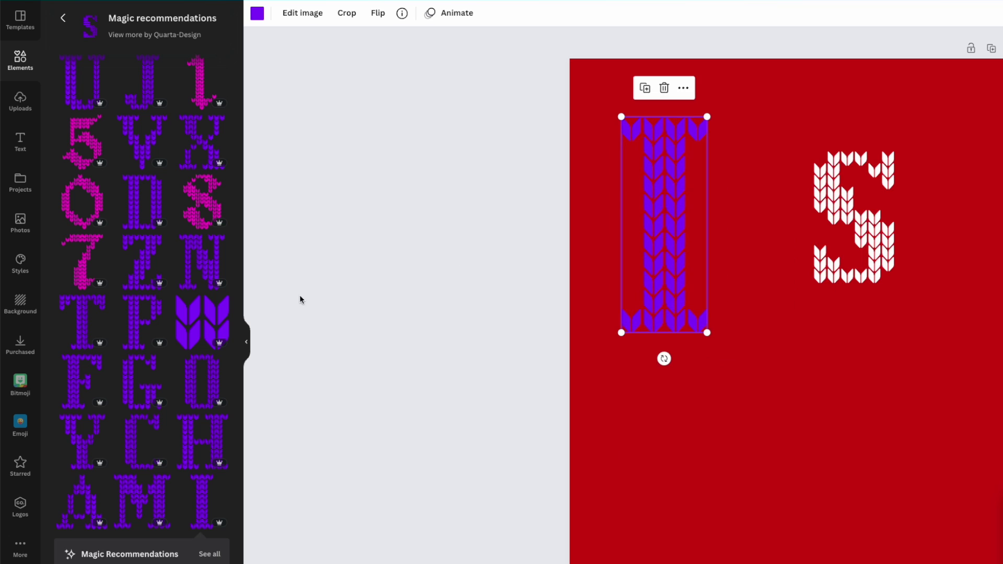
click(83, 335)
drag(801, 344, 805, 232)
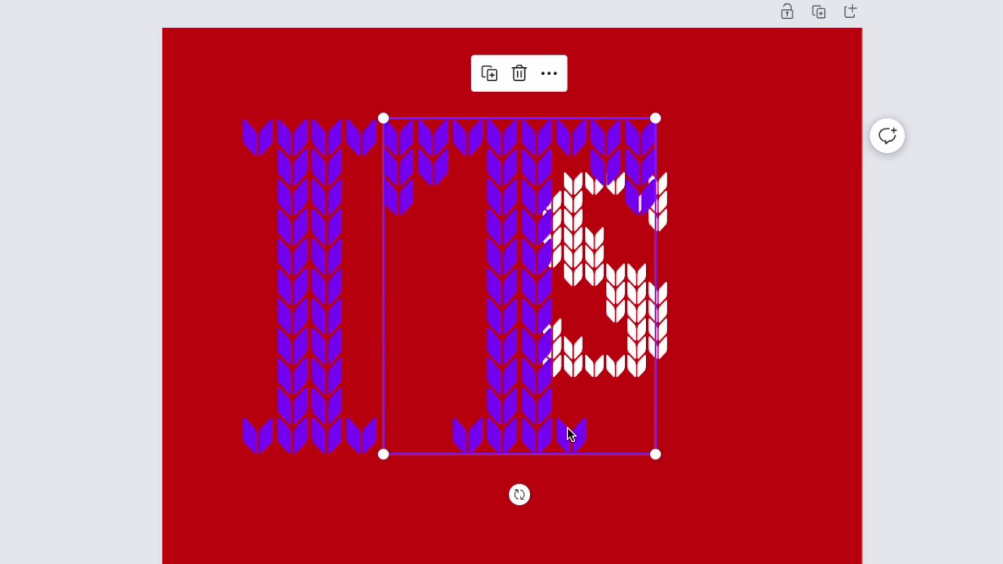
Scale the purple knit T and I down to the height of the S and line them up with it.
drag(382, 455, 445, 377)
drag(657, 120, 612, 172)
drag(342, 205, 403, 258)
drag(306, 507, 353, 379)
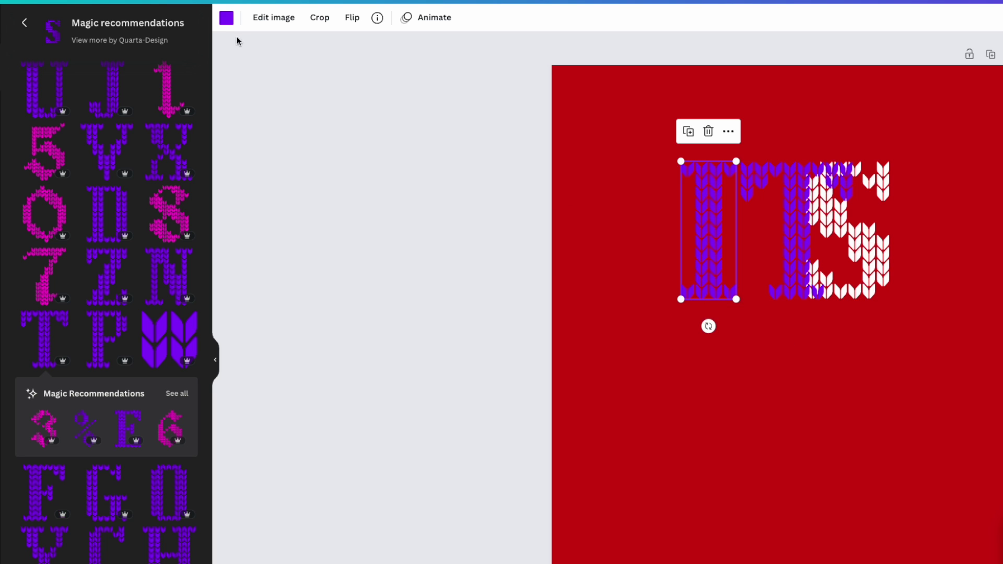
Colour the I and T white and align I, T and S in a row, leaving a gap before the S.
click(226, 19)
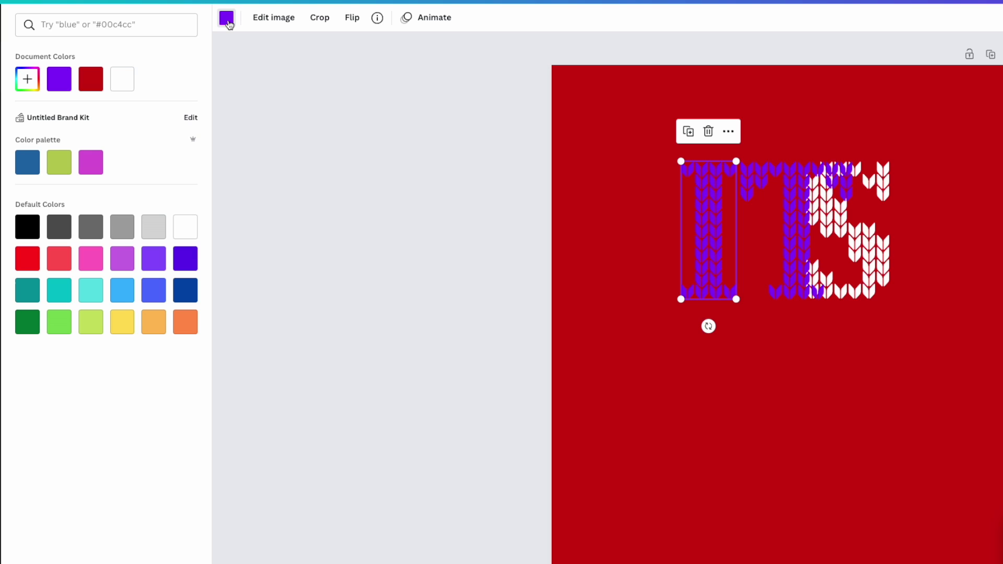
drag(716, 209, 627, 197)
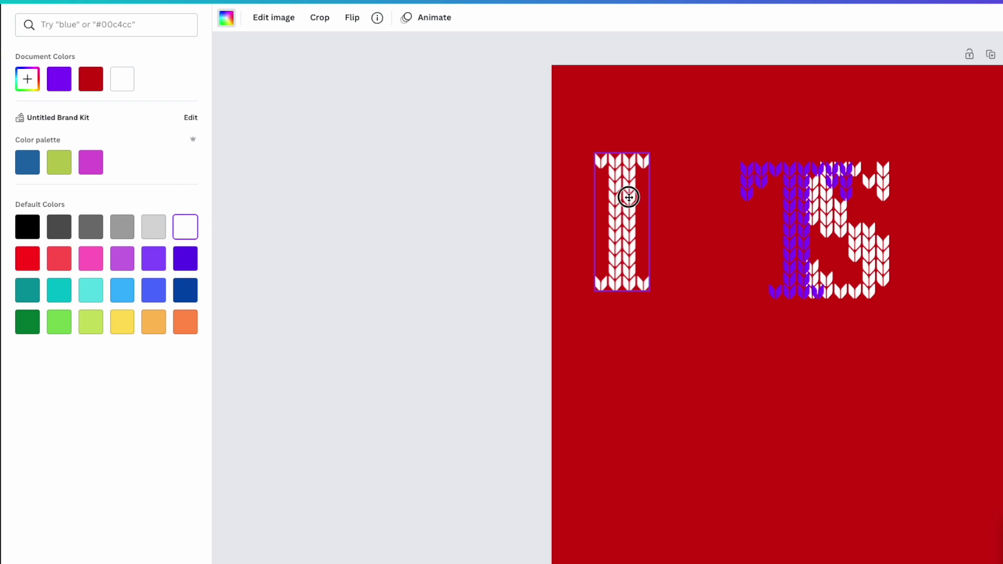
drag(779, 202, 717, 185)
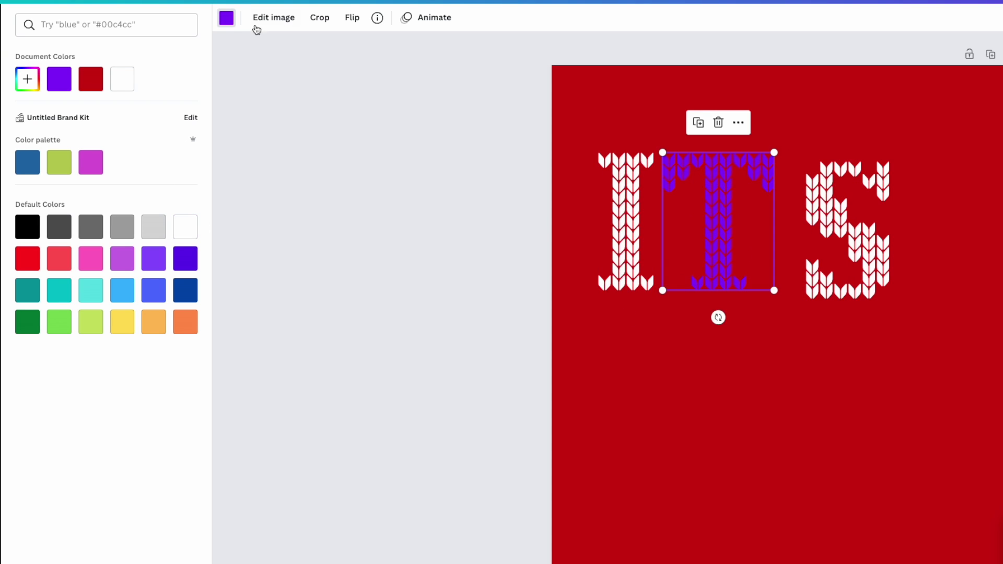
click(227, 18)
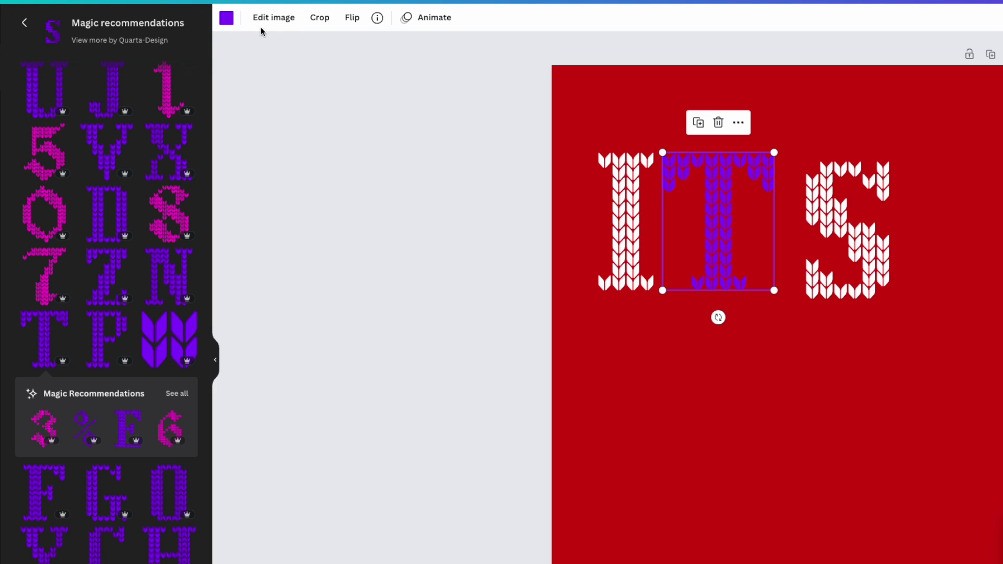
click(226, 18)
click(122, 79)
mouse_move(819, 186)
mouse_down()
mouse_move(798, 178)
mouse_move(857, 175)
mouse_move(830, 176)
mouse_up()
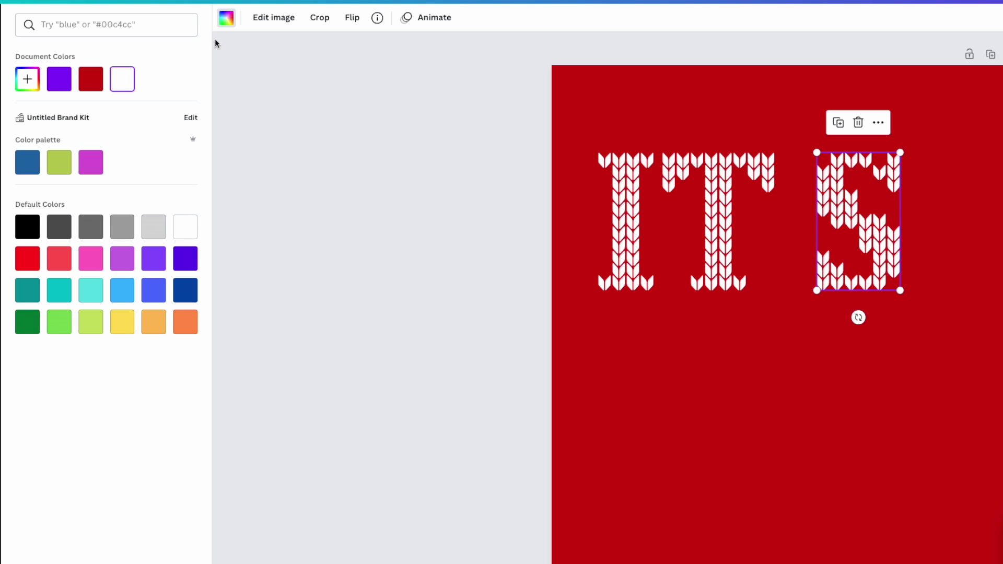
Add the knit exclamation mark, place it between the T and S, and scale it down to the letters' height.
click(581, 130)
scroll(78, 248, up, 5)
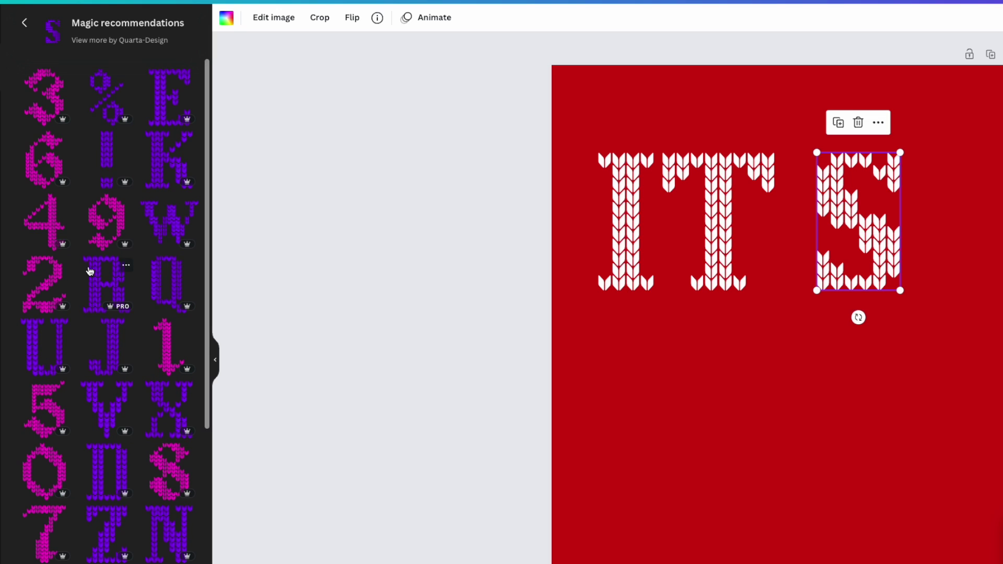
click(105, 156)
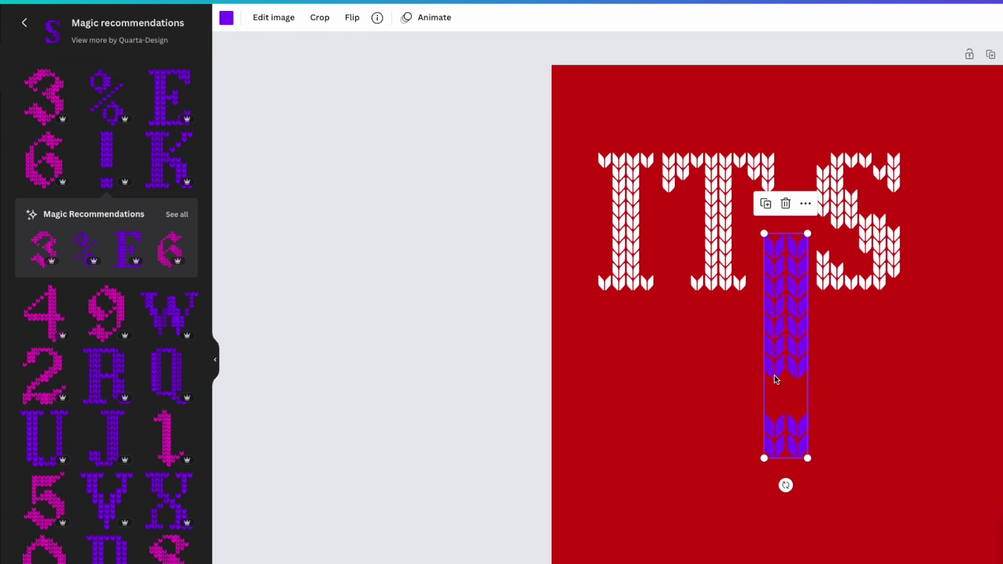
drag(783, 265, 797, 181)
drag(817, 377, 761, 296)
Crop the exclamation mark to its dot, colour it white and set it as an apostrophe between the T and S.
click(323, 18)
drag(796, 155, 809, 255)
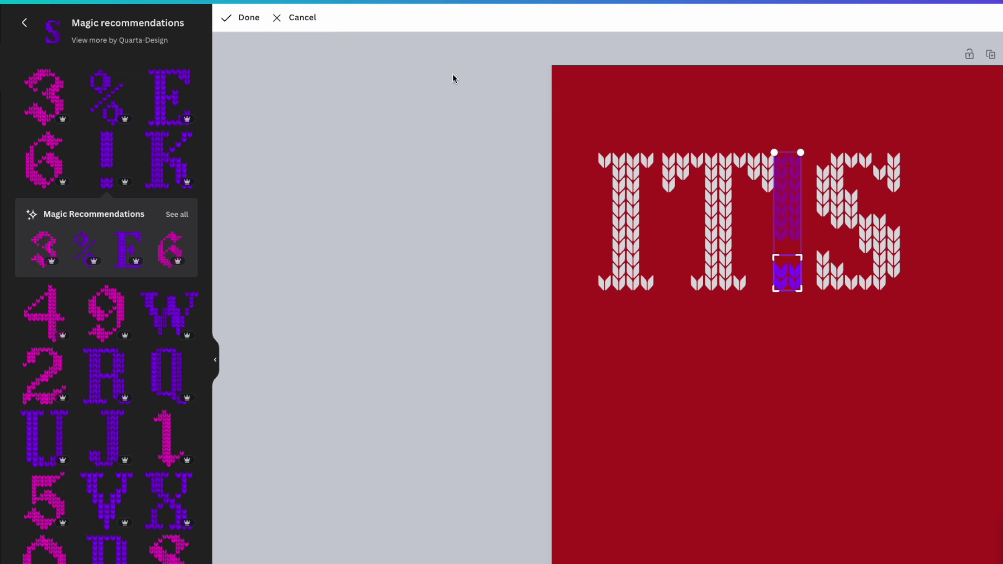
click(249, 18)
click(226, 18)
click(123, 79)
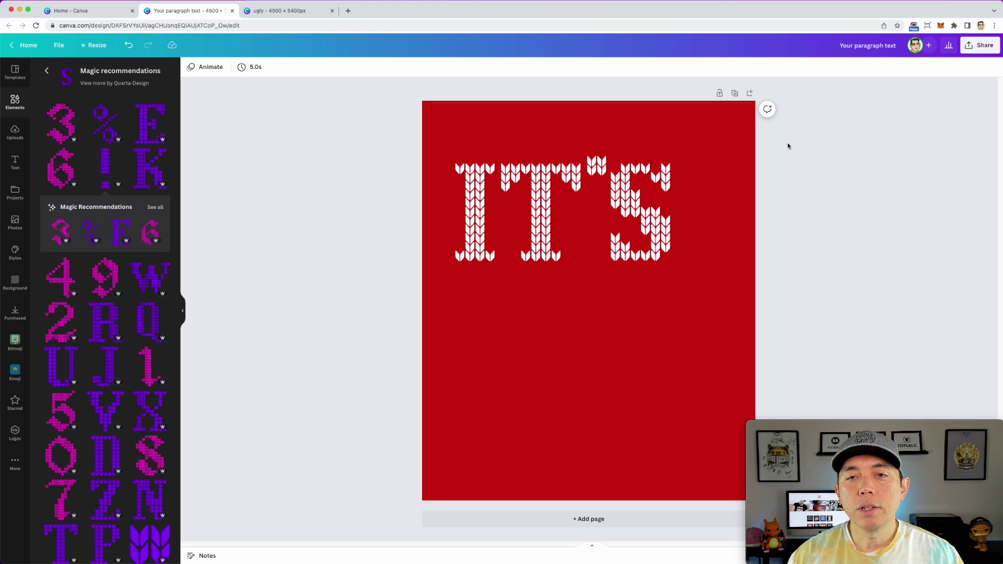
Group the IT'S letters and apostrophe, scale the group down to under half its size and place it near the upper centre.
drag(786, 143, 427, 290)
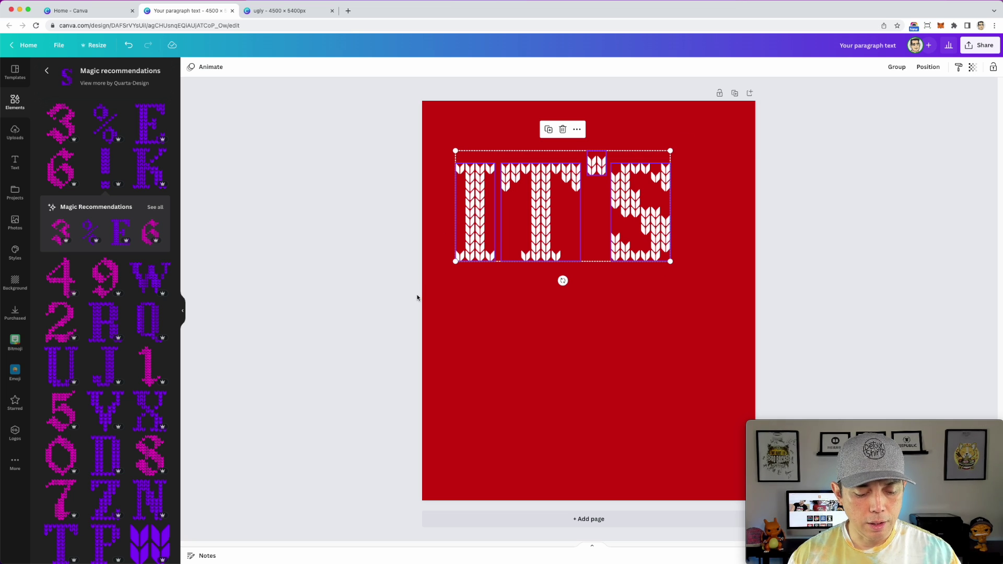
key(super+g)
drag(669, 258, 538, 212)
drag(531, 169, 609, 194)
click(434, 233)
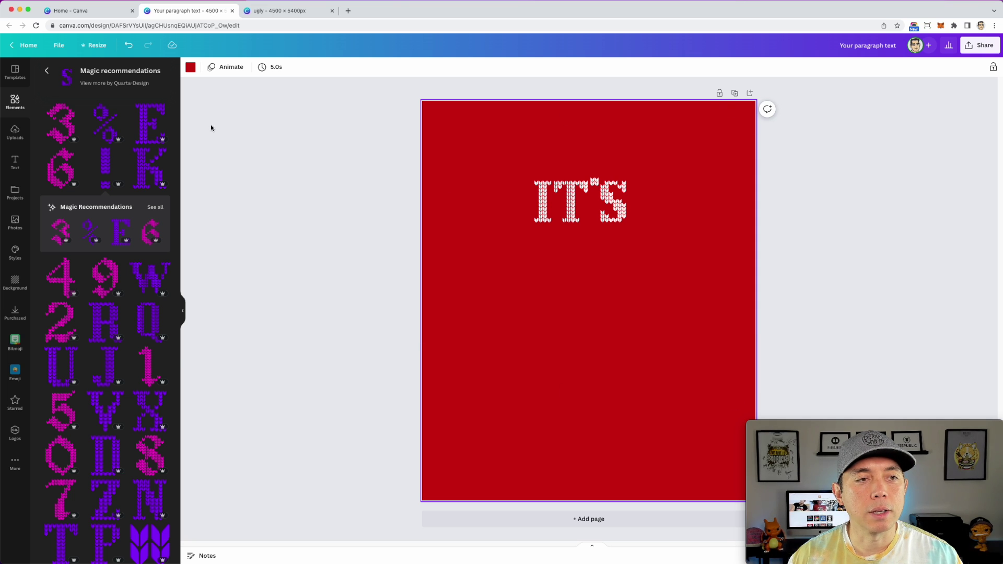
Return to the "knit designs" graphics results and filter them to free items only.
click(47, 74)
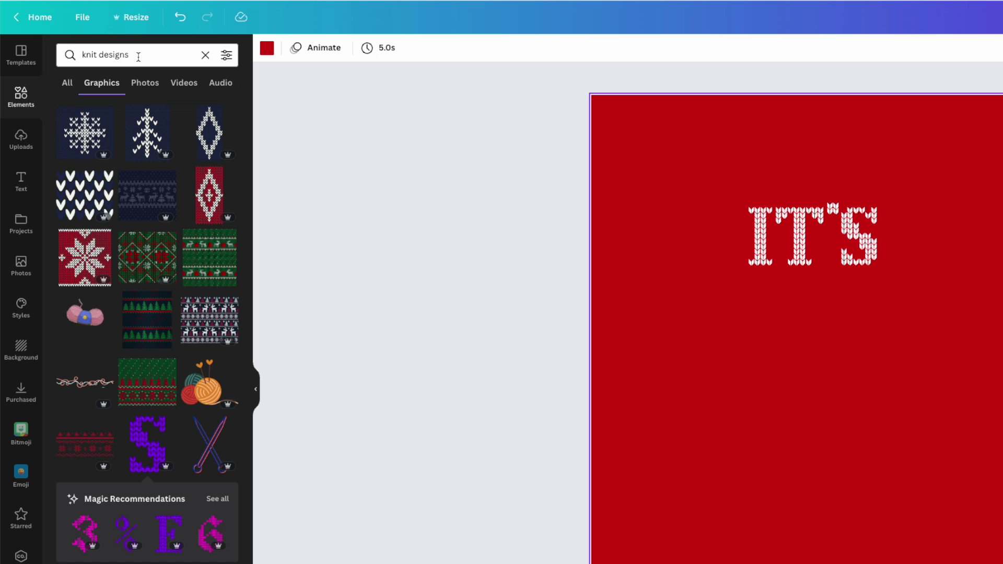
scroll(189, 233, down, 2)
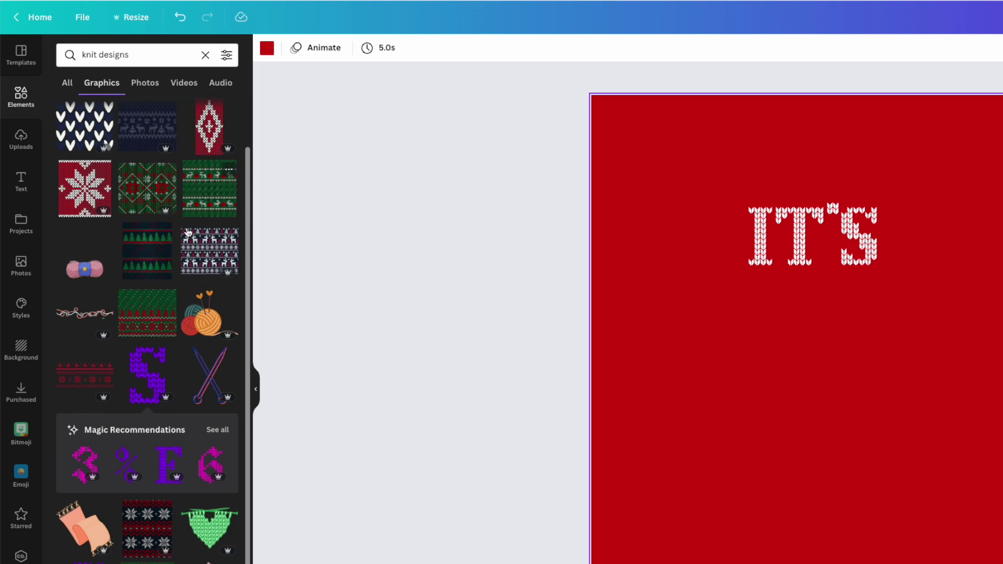
scroll(189, 232, down, 4)
scroll(173, 375, up, 6)
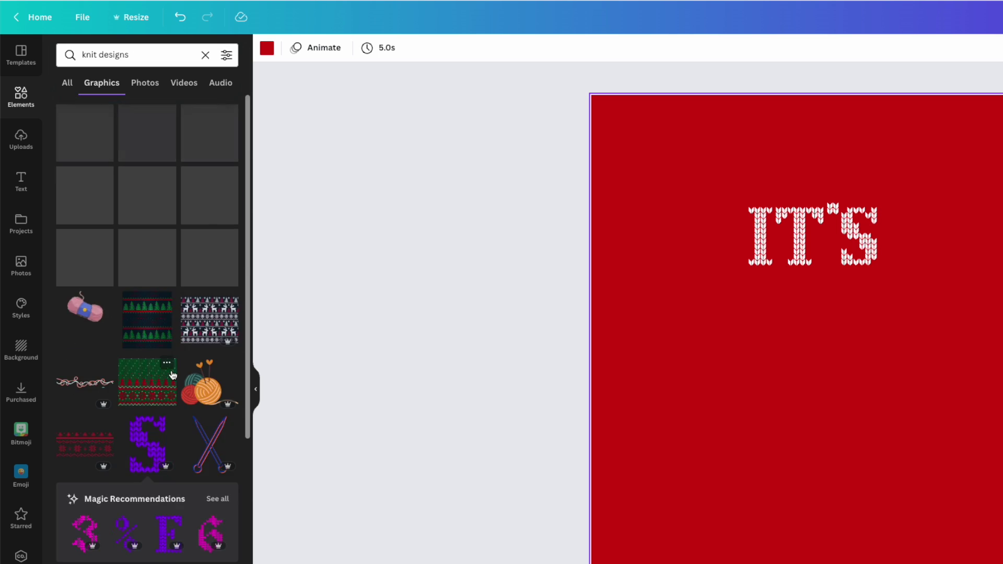
click(226, 56)
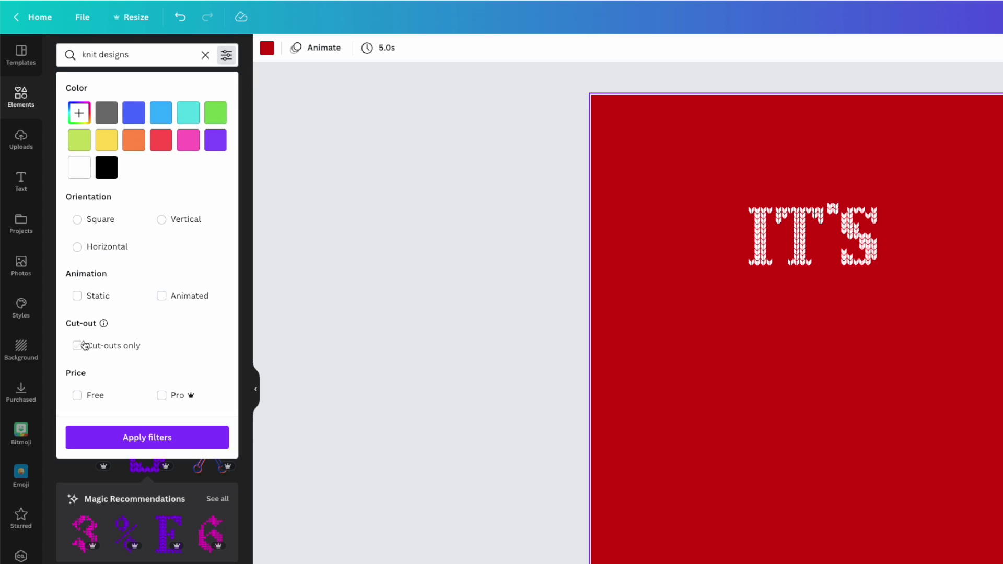
click(77, 395)
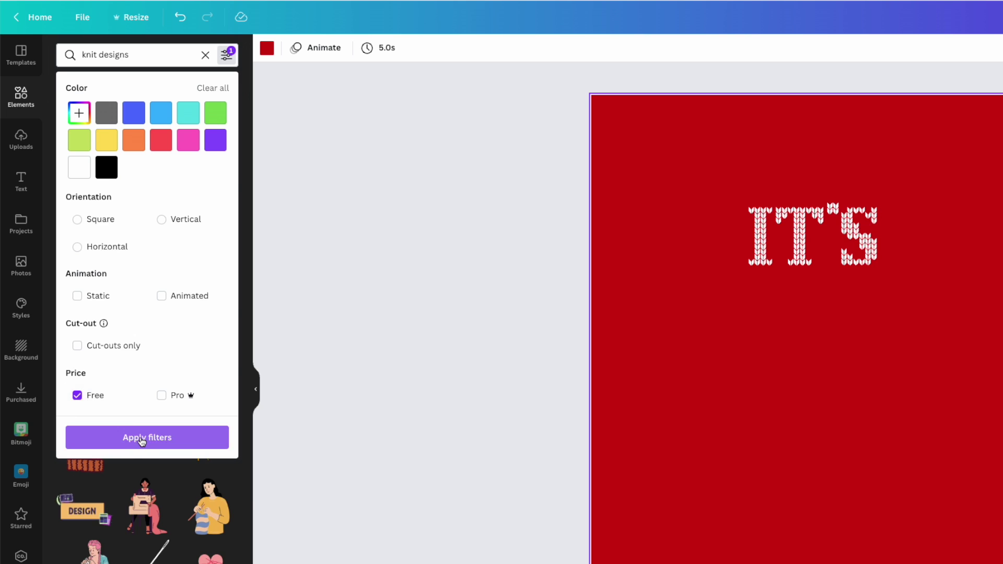
click(141, 437)
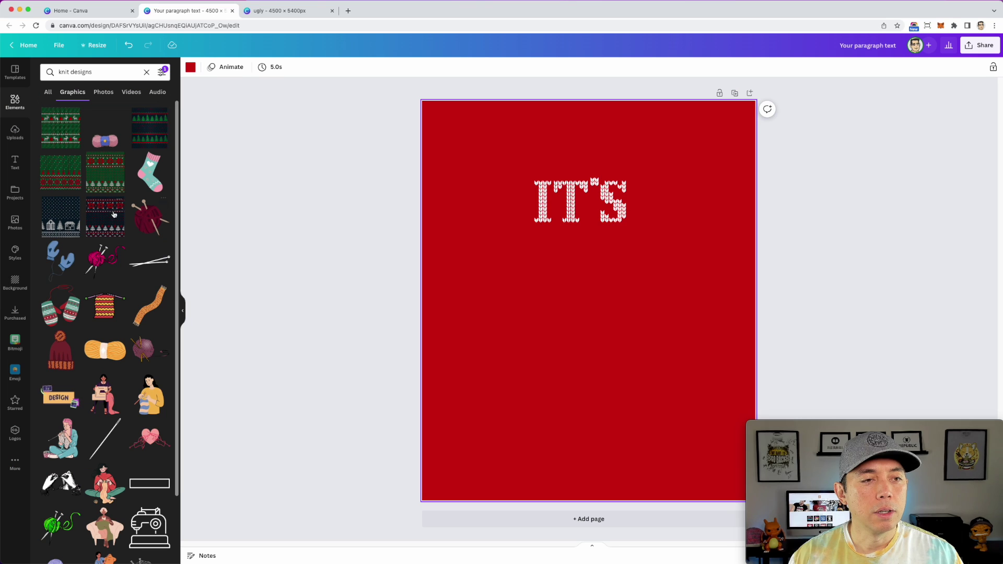
Try the dark red-star knit pattern and the dark green-tree knit pattern on the page, deleting each one.
click(113, 211)
mouse_move(632, 226)
mouse_down()
mouse_move(640, 260)
mouse_move(643, 233)
mouse_up()
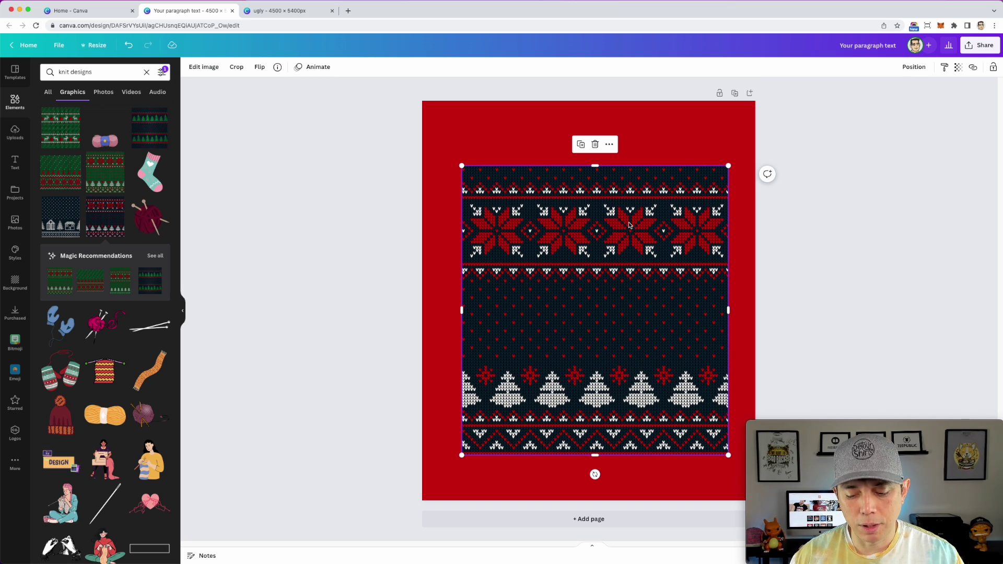
key(Delete)
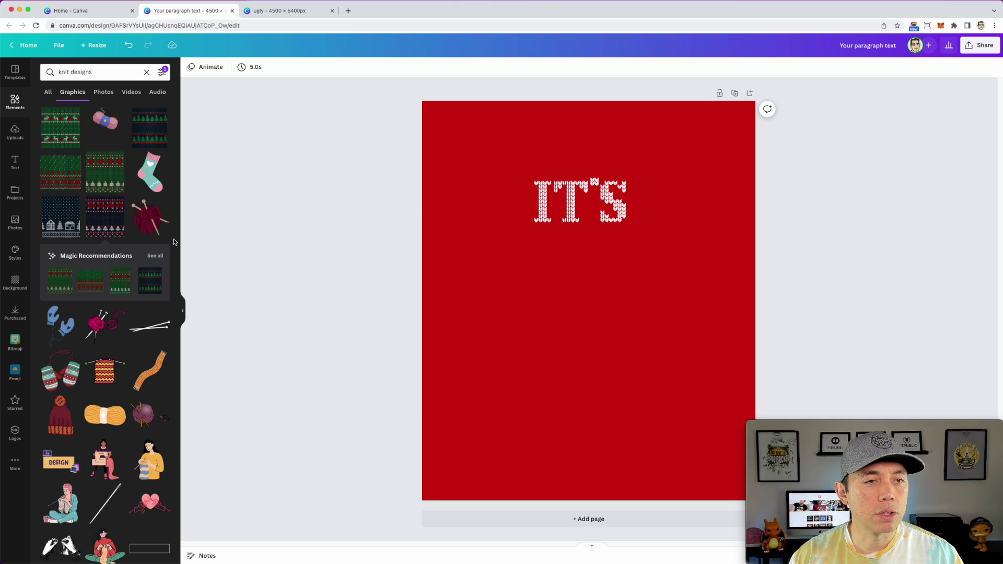
click(148, 126)
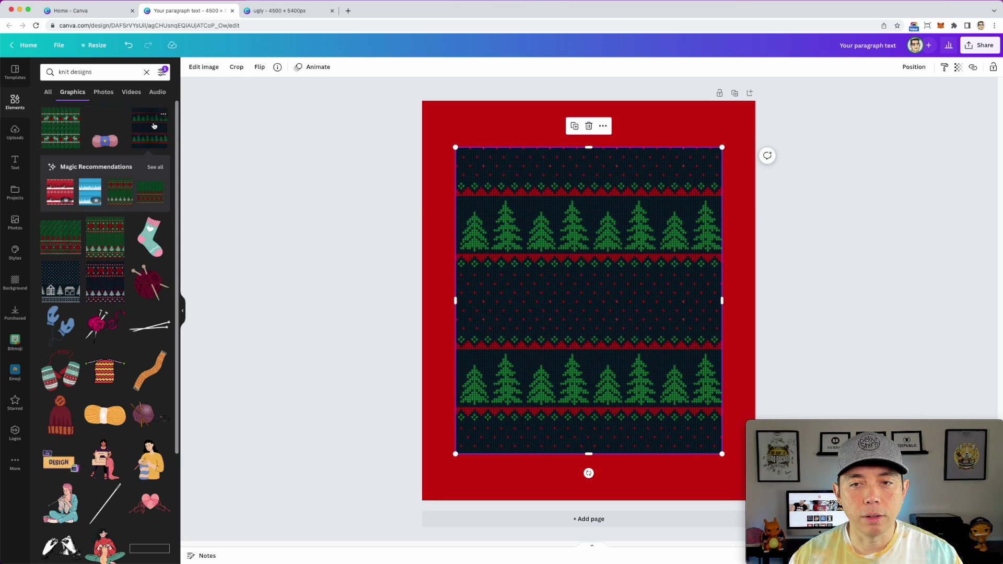
key(Delete)
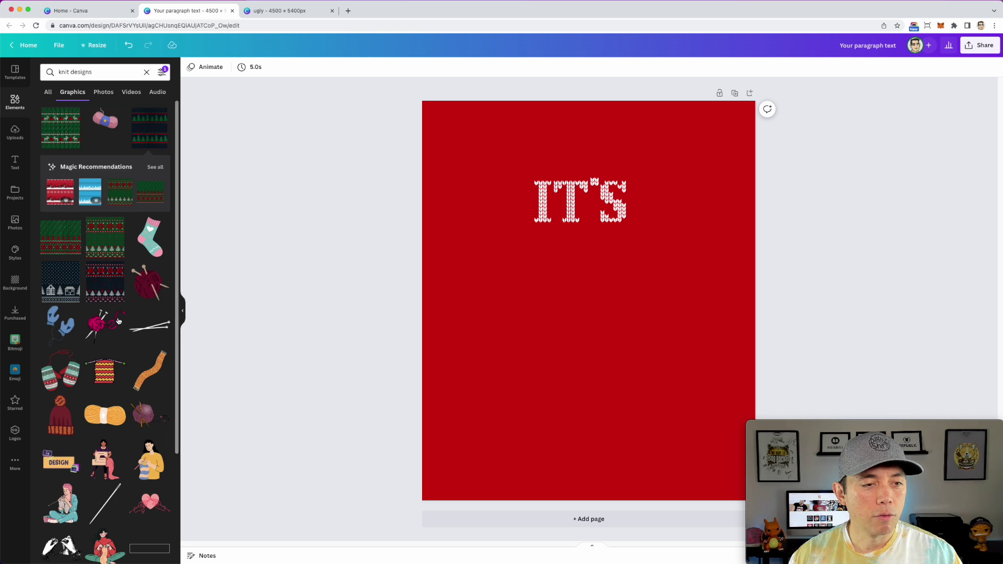
Try the green knit pattern with red stars and white trees on the page, then delete it.
scroll(125, 282, down, 10)
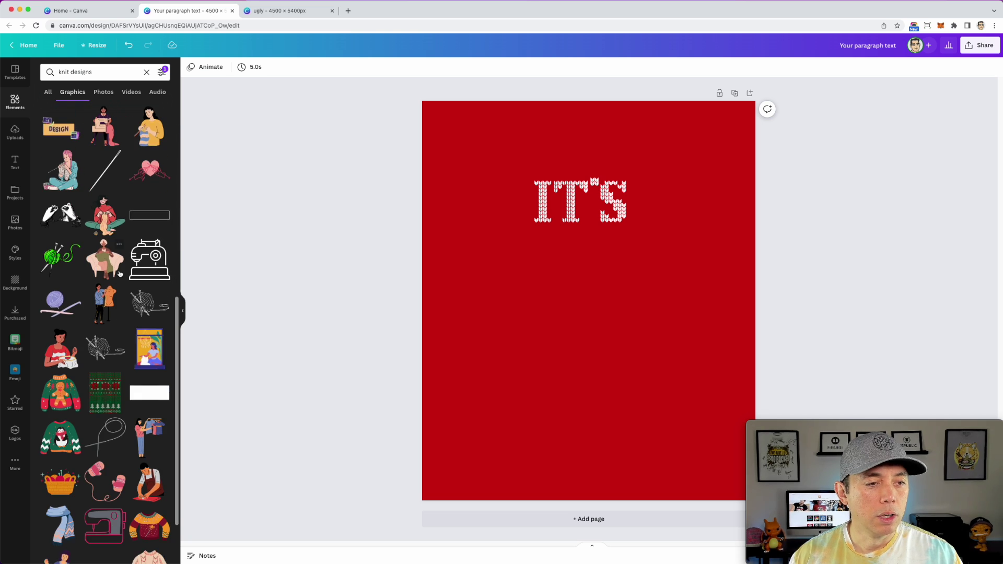
scroll(122, 280, down, 5)
click(111, 268)
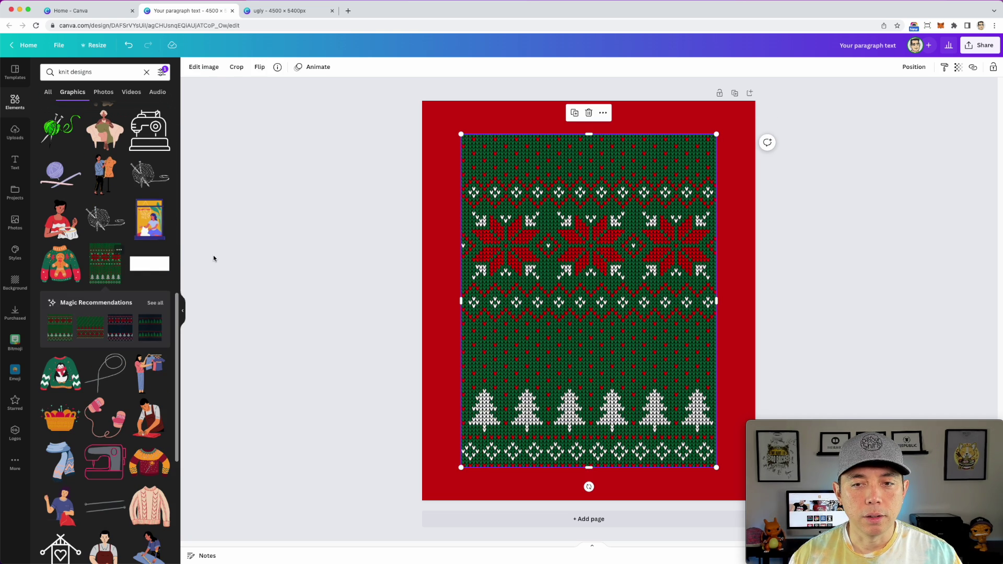
key(Delete)
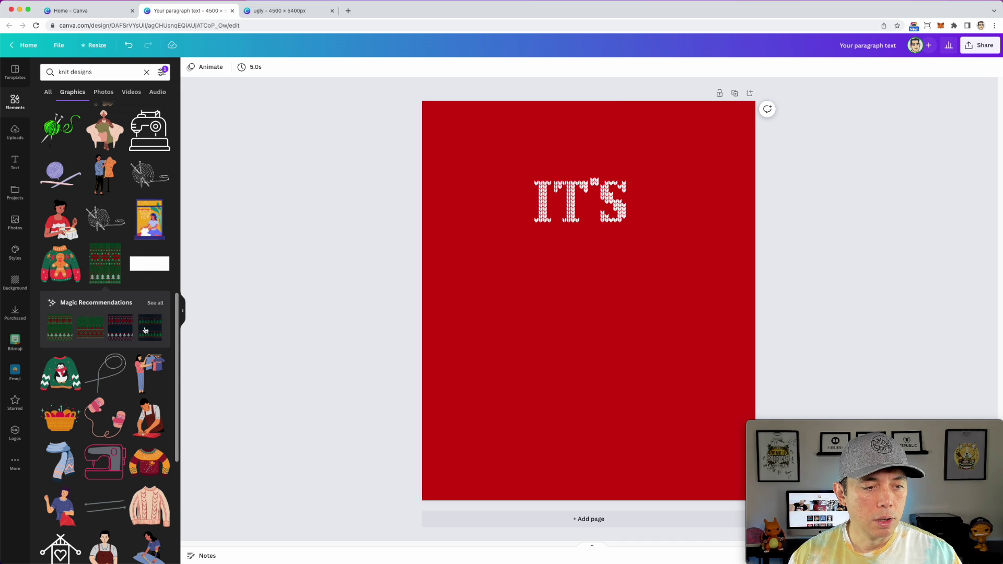
Search the graphics for "knit design snowflake".
scroll(116, 313, down, 5)
scroll(115, 313, up, 10)
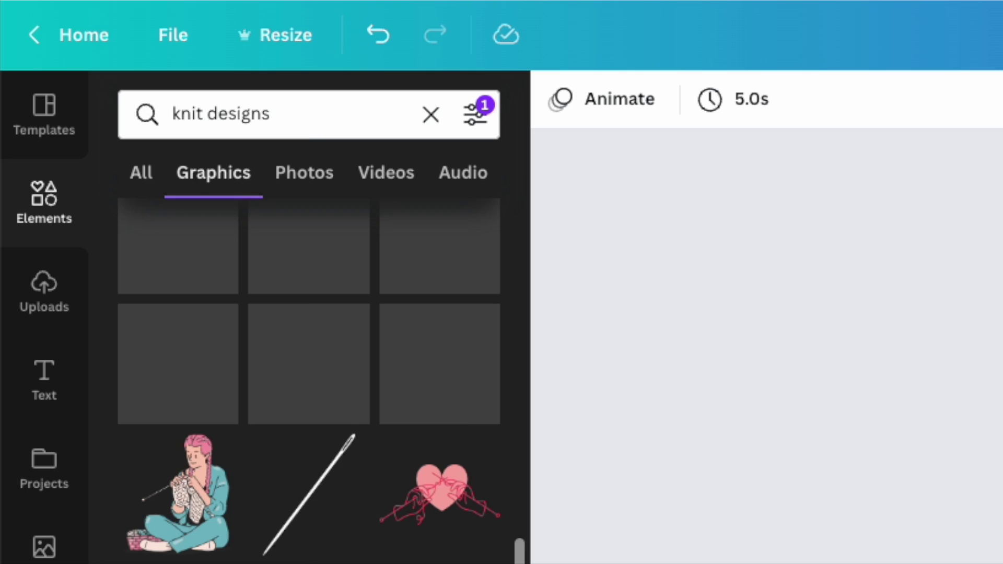
click(101, 71)
key(BackSpace)
text(sno)
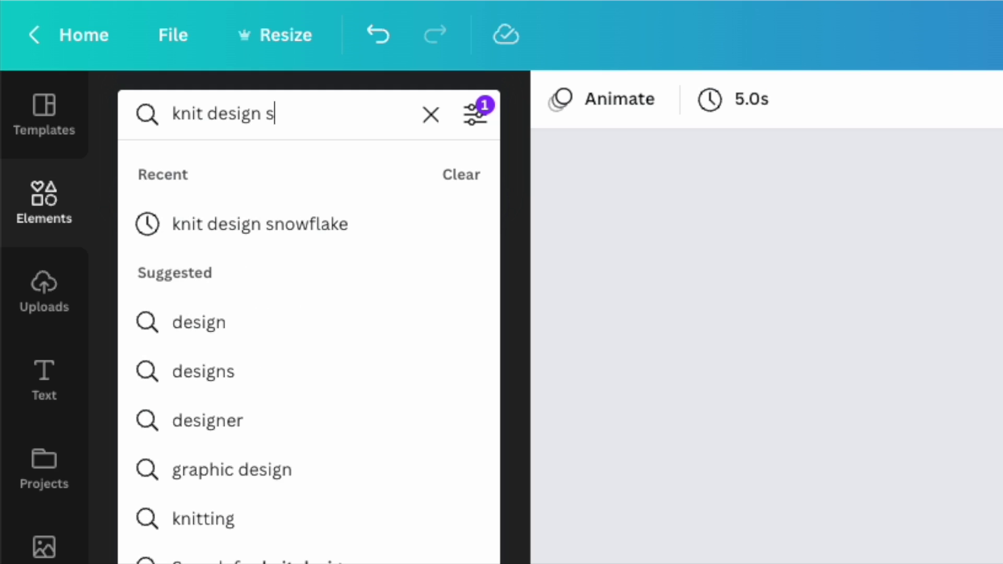
text(wflac)
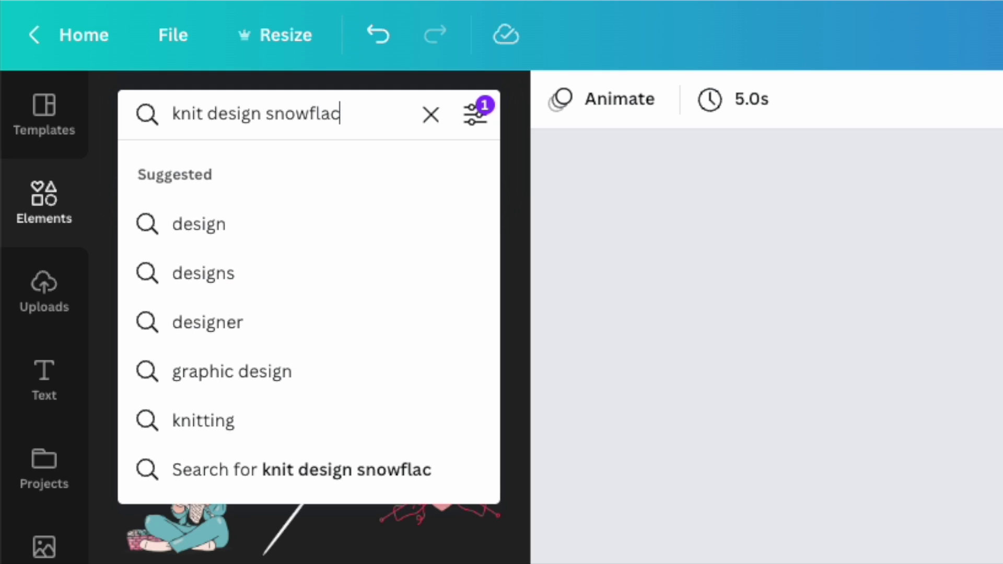
key(BackSpace)
text(ke)
key(Return)
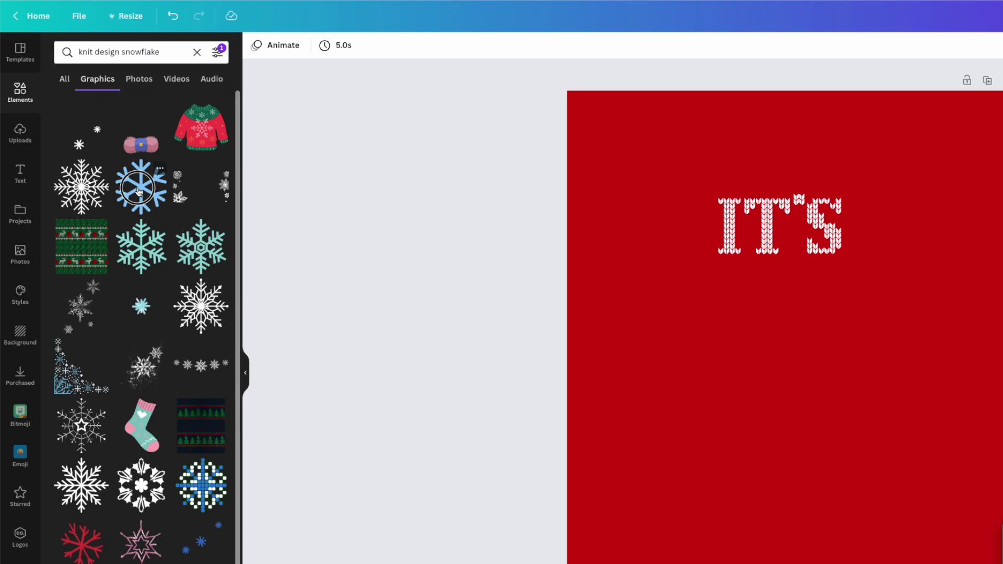
Add the light-blue snowflake, shrink it into the page's upper-left corner and duplicate it twice to form a row of three.
click(139, 192)
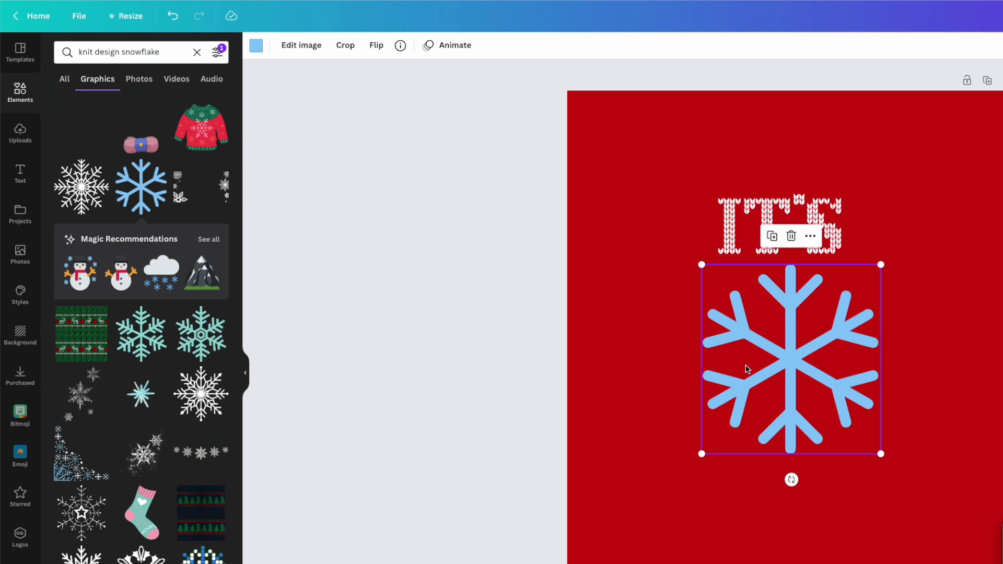
drag(881, 454, 760, 326)
click(719, 271)
drag(719, 271, 611, 121)
click(604, 87)
drag(643, 157, 748, 147)
click(688, 149)
click(669, 87)
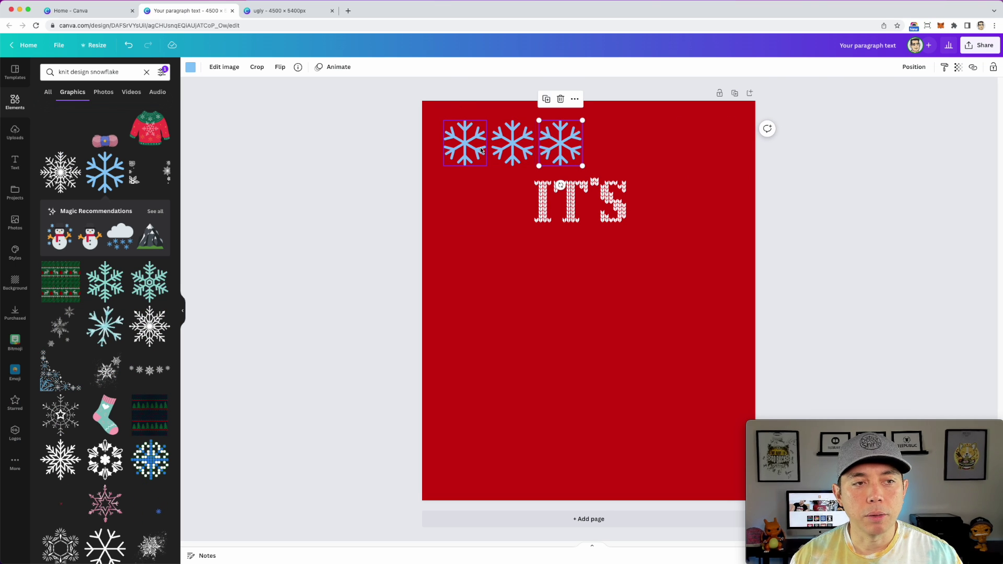
Delete the three light-blue snowflakes above IT'S.
click(478, 150)
shift+click(512, 143)
shift+click(565, 141)
key(Delete)
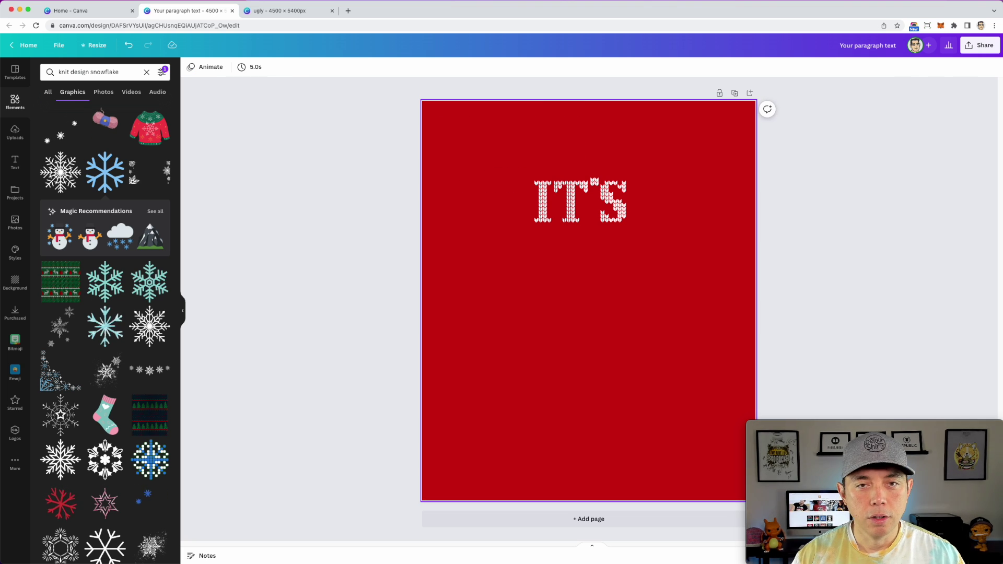
Try the green reindeer knit pattern and the blue snowflake border on the page, deleting each one.
click(63, 283)
key(Delete)
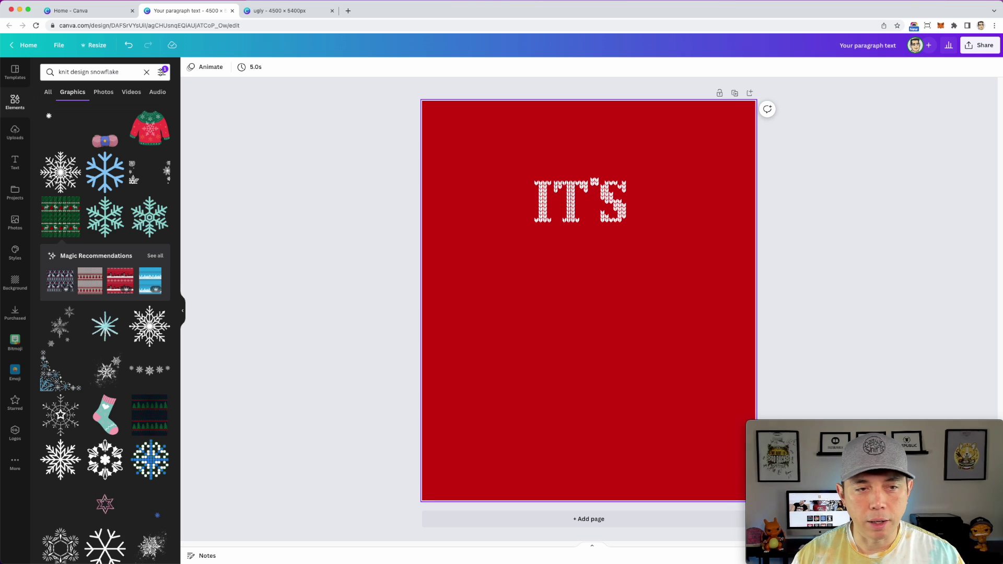
scroll(128, 320, down, 5)
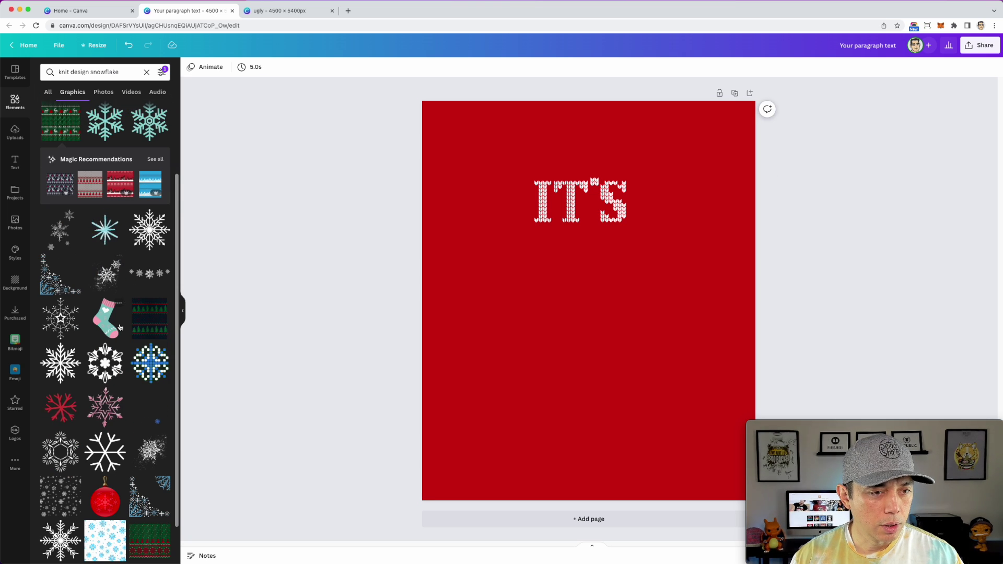
scroll(123, 323, down, 6)
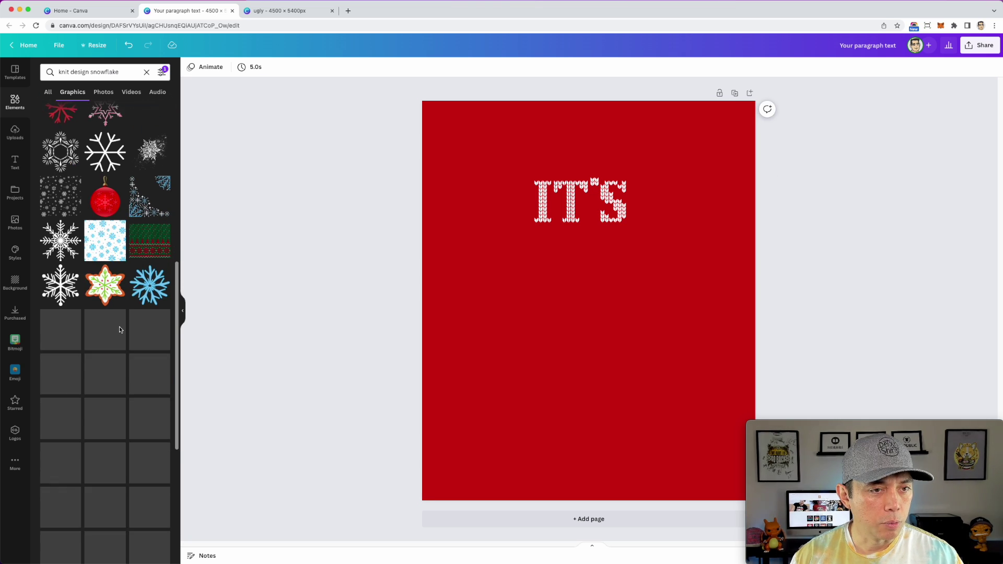
scroll(119, 288, down, 1)
scroll(107, 304, down, 3)
scroll(107, 304, down, 5)
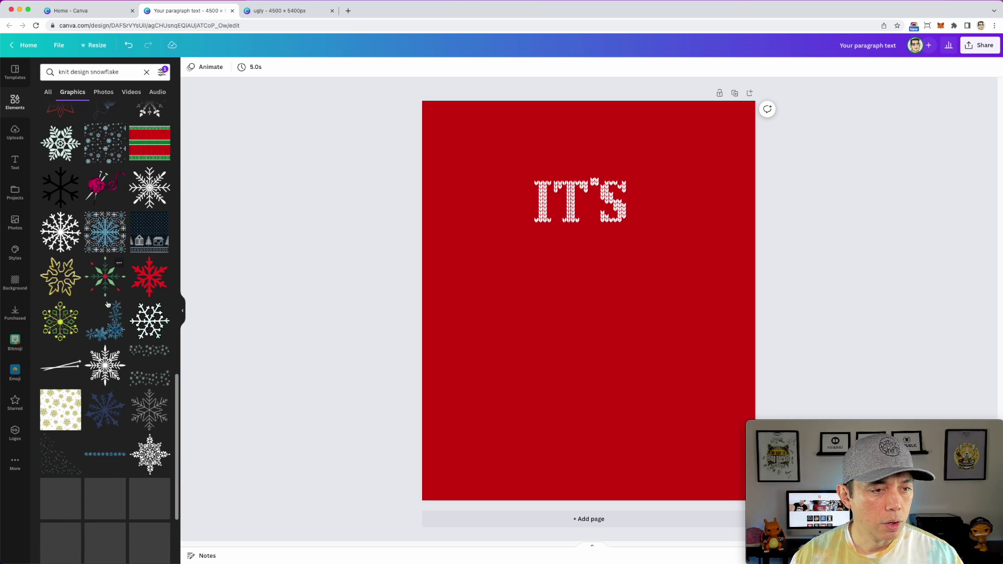
scroll(123, 309, down, 3)
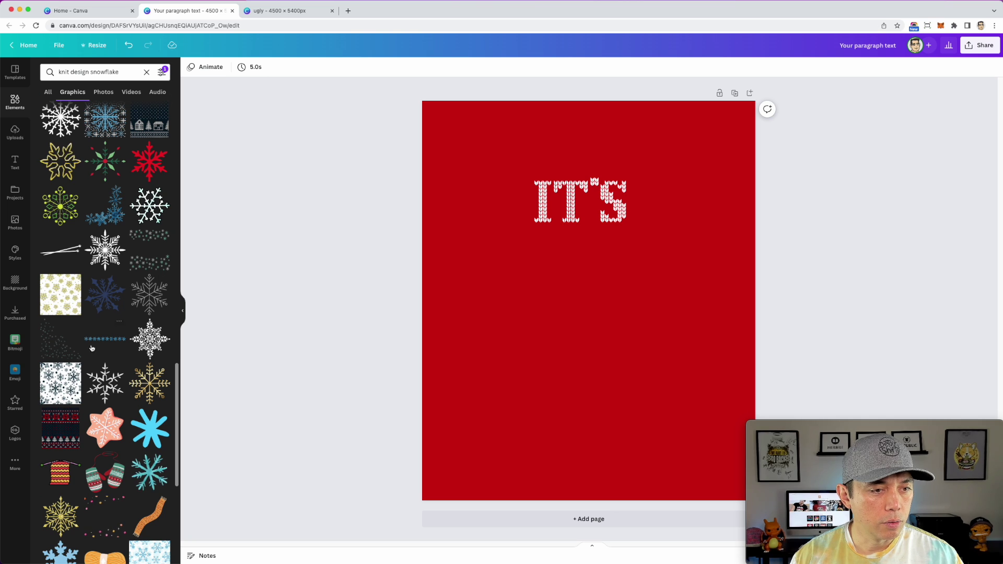
click(103, 340)
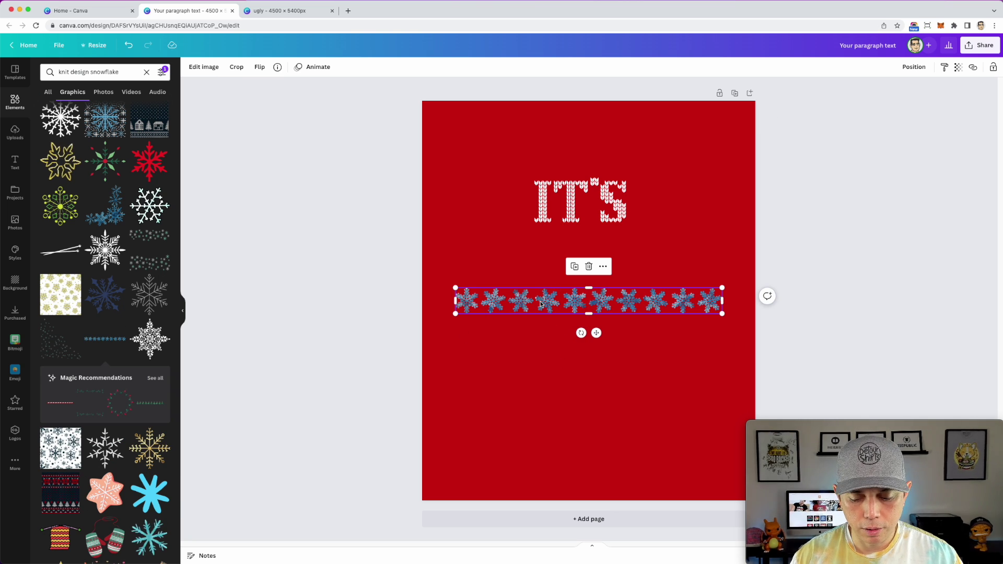
key(Delete)
Add the red snowflake knit border from the results and enlarge it to nearly the page's width above IT'S.
scroll(140, 369, down, 10)
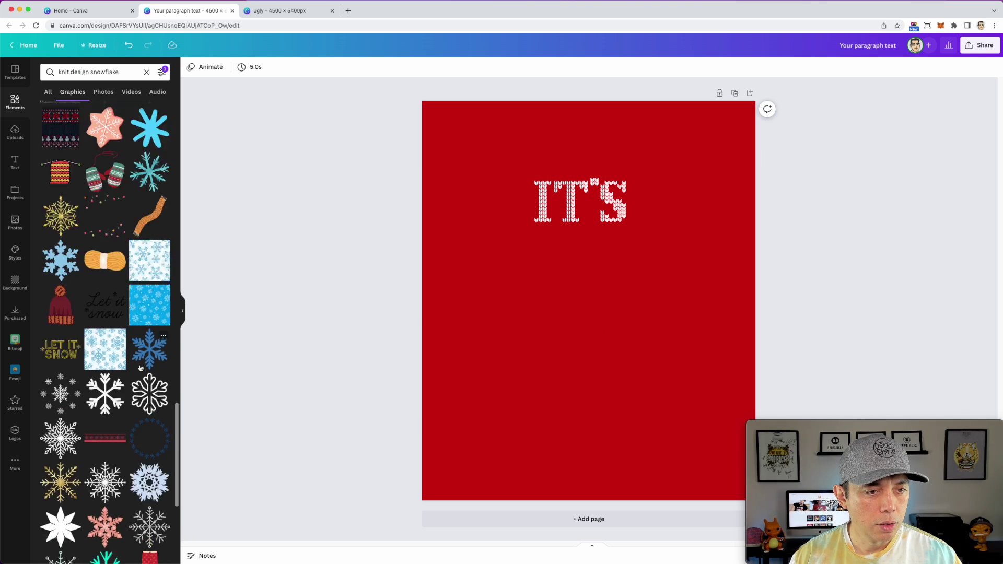
click(104, 345)
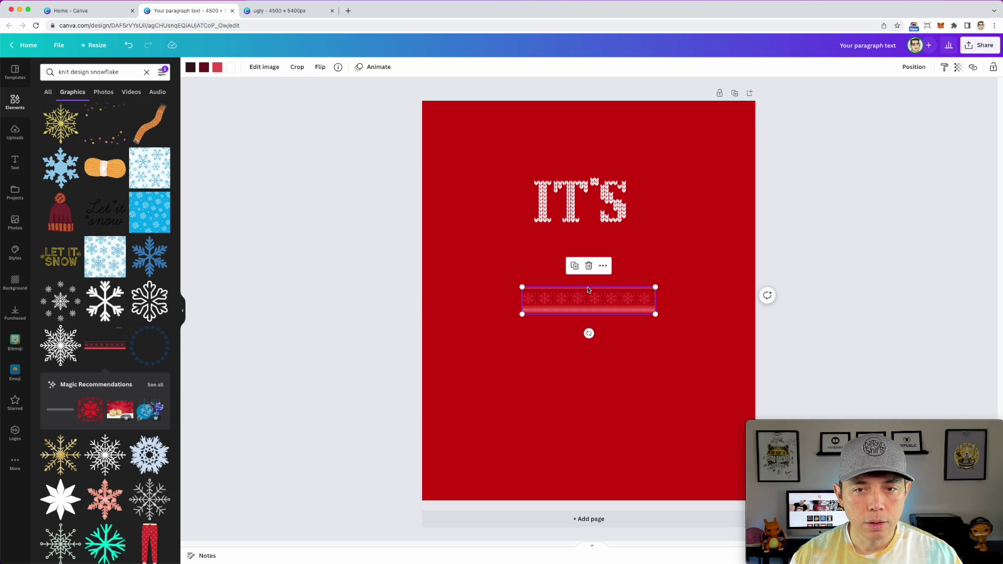
drag(656, 314, 568, 139)
drag(657, 157, 745, 175)
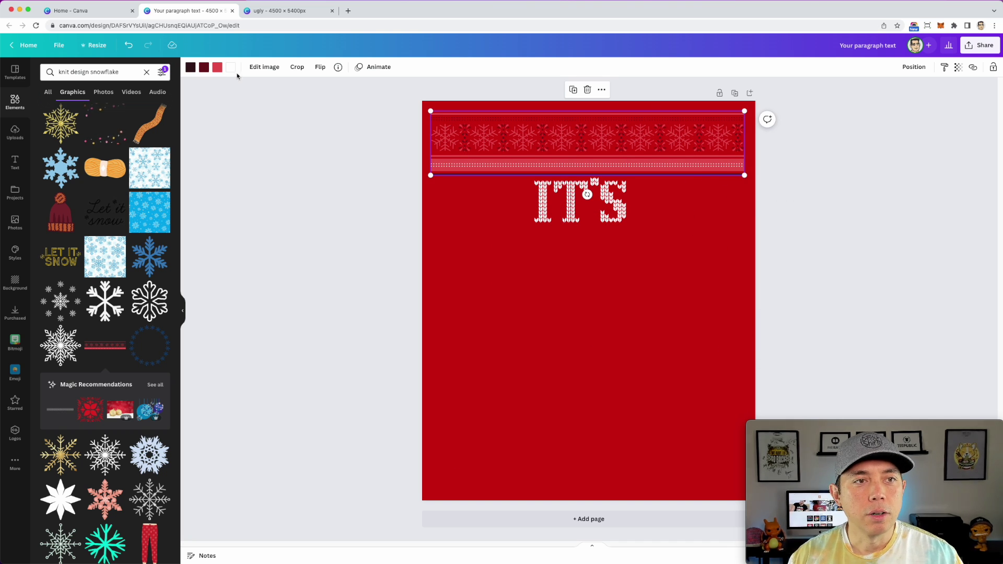
Recolour all the snowflake border's colours to white.
click(191, 67)
click(165, 114)
click(156, 113)
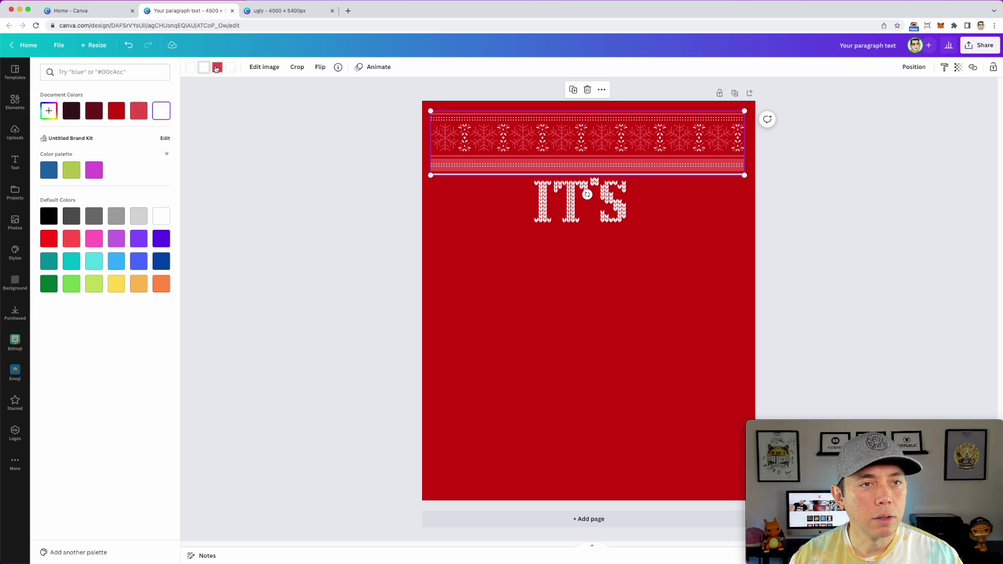
click(160, 113)
key(Escape)
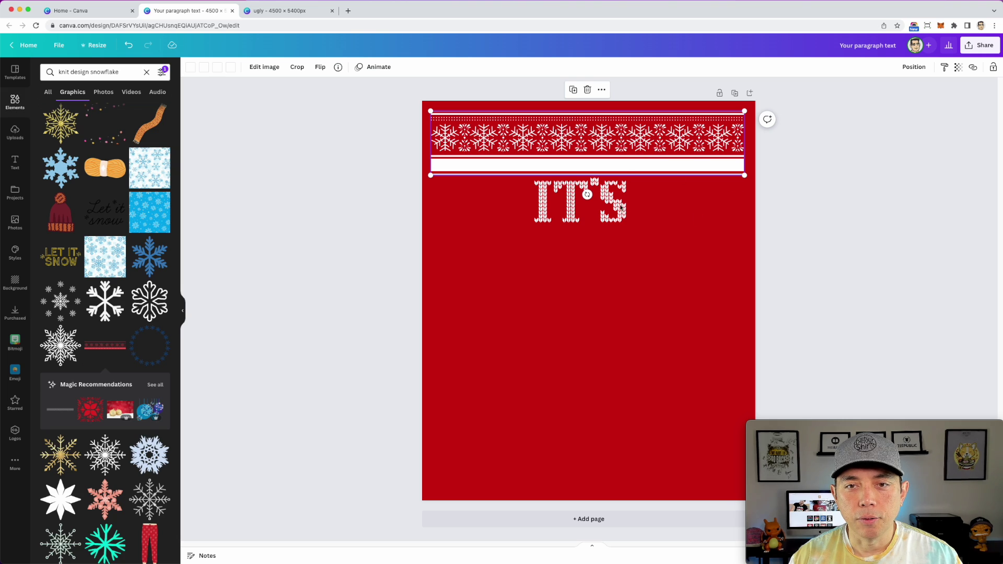
Move the IT'S group lower on the page and delete the white snowflake border.
drag(618, 204, 618, 228)
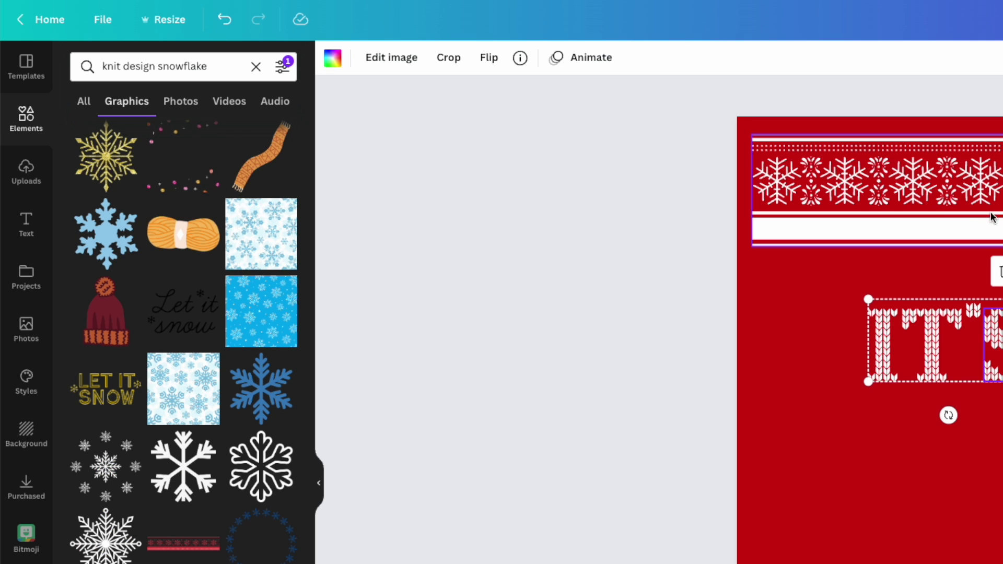
click(937, 211)
key(Delete)
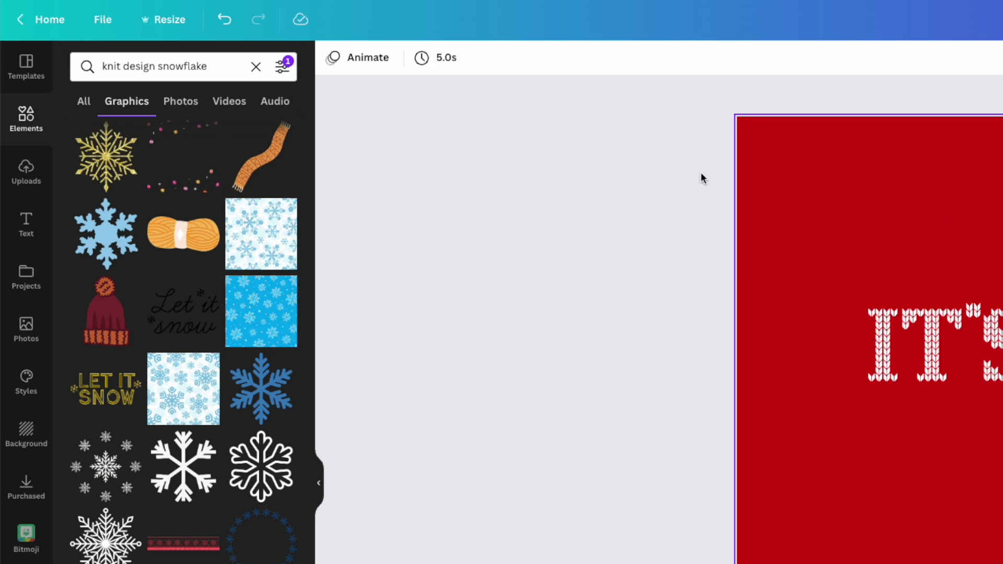
Remove the Free price filter from the "knit design snowflake" results.
click(281, 71)
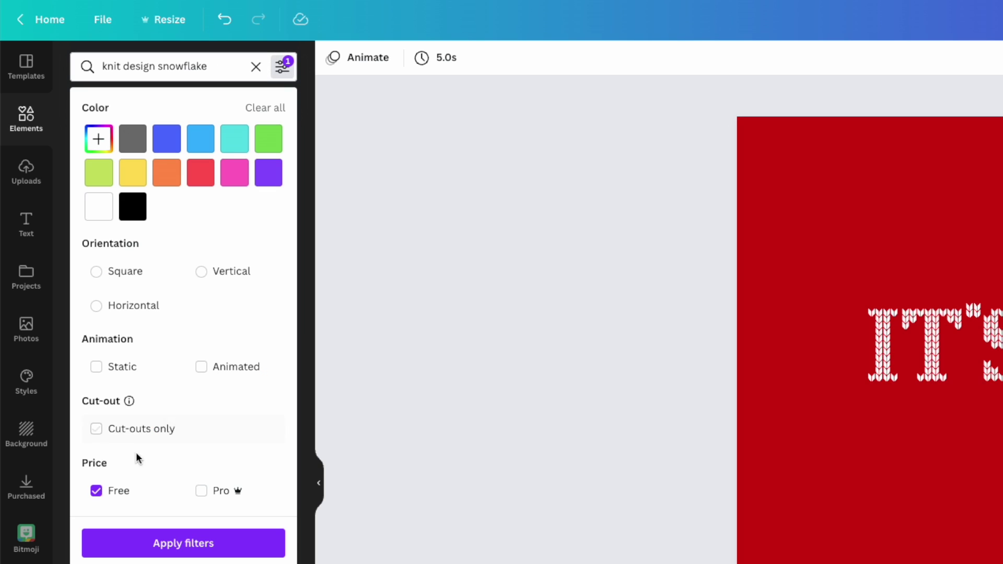
click(95, 491)
click(163, 543)
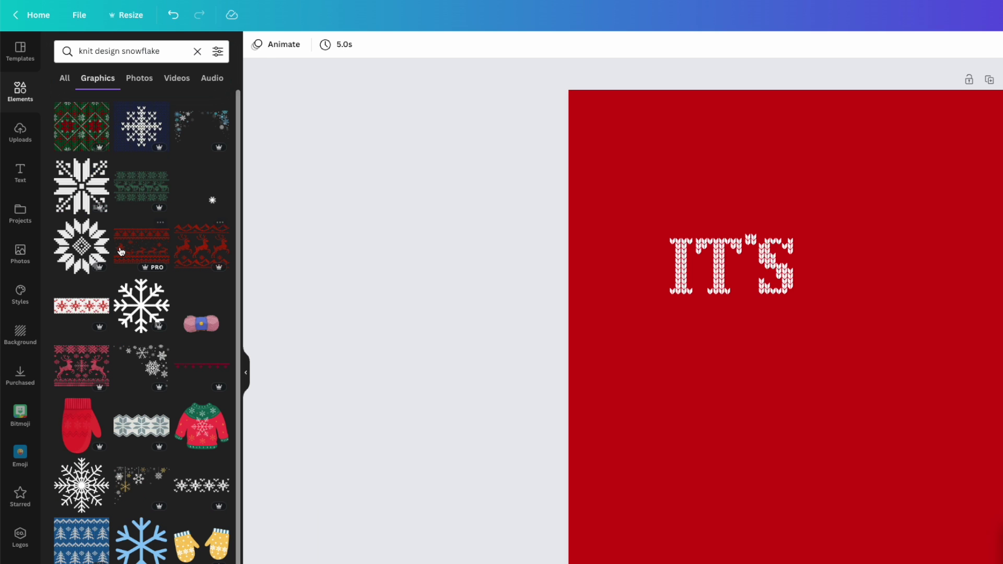
Add the red knit pattern with Santa's sleigh, reindeer and trees, and colour it white.
click(201, 324)
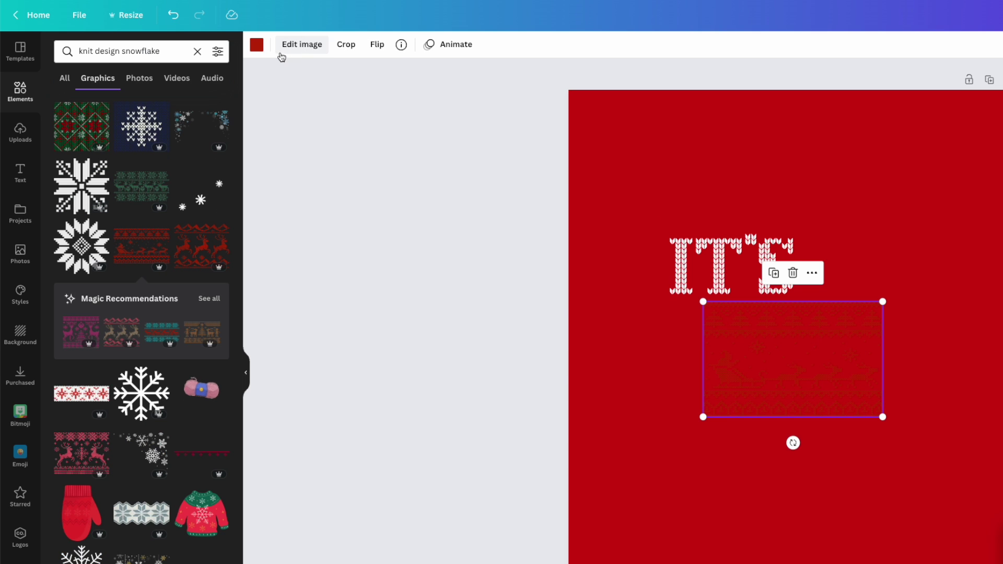
click(257, 44)
click(212, 246)
Move the sleigh pattern to the page's top and enlarge it to nearly the full page width.
drag(800, 324, 679, 127)
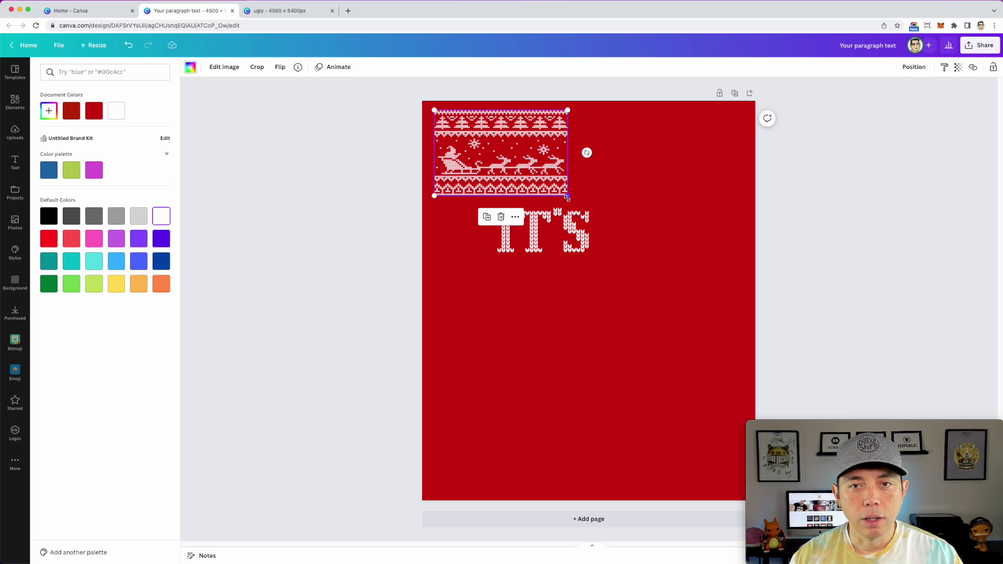
drag(567, 197, 756, 315)
drag(643, 182, 627, 172)
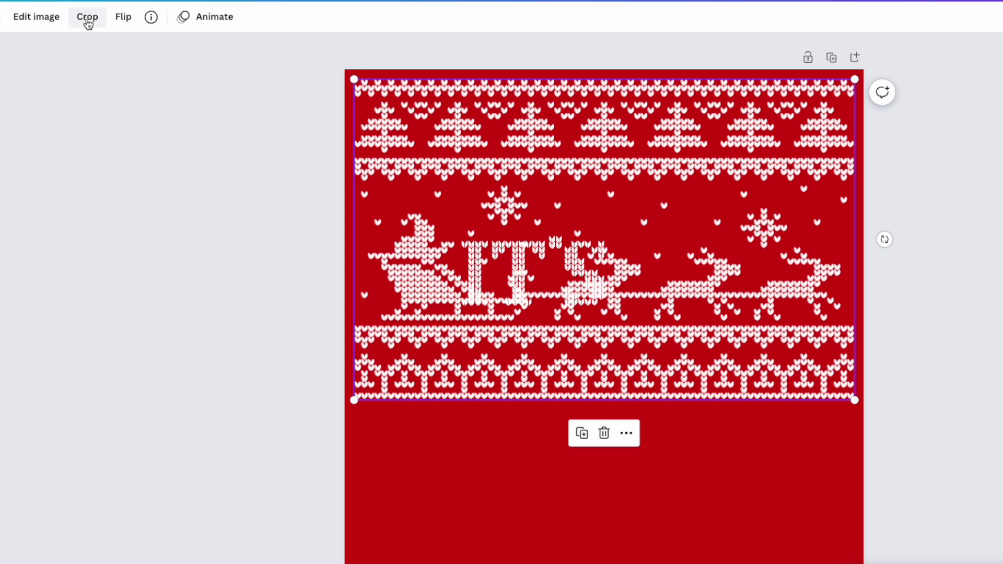
Crop the sleigh pattern down to its upper tree band and move the IT'S group up just beneath it.
click(87, 17)
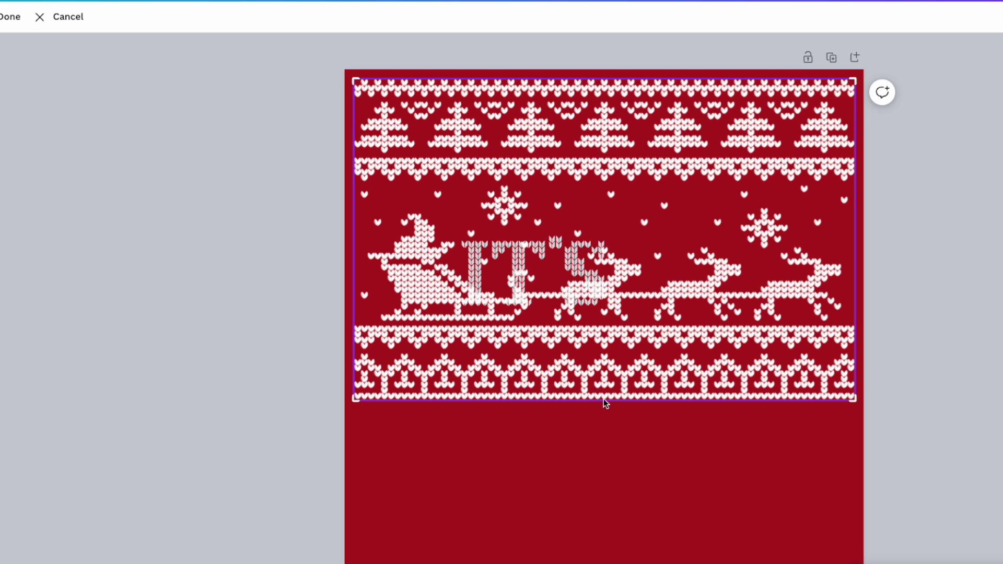
drag(359, 402, 347, 184)
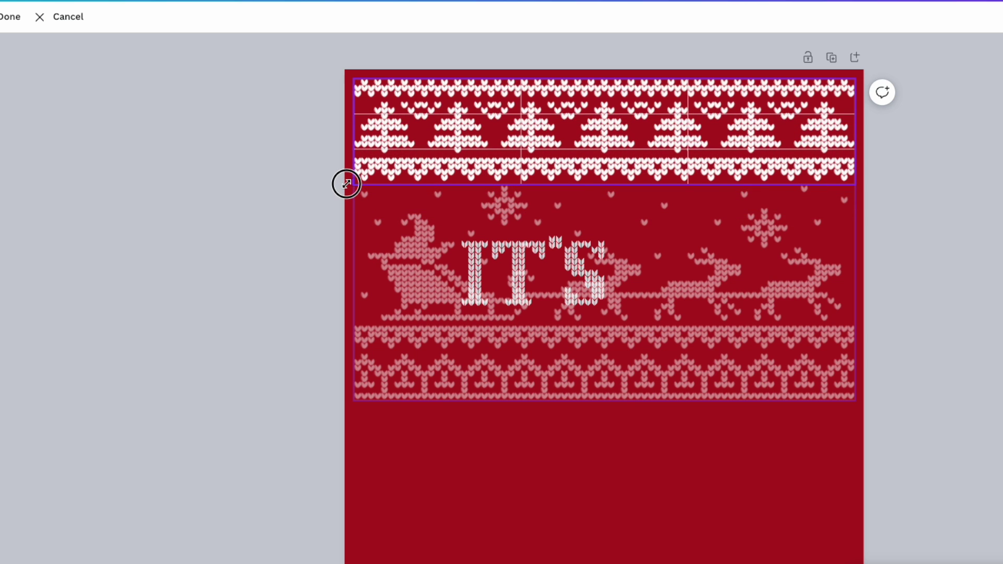
click(888, 218)
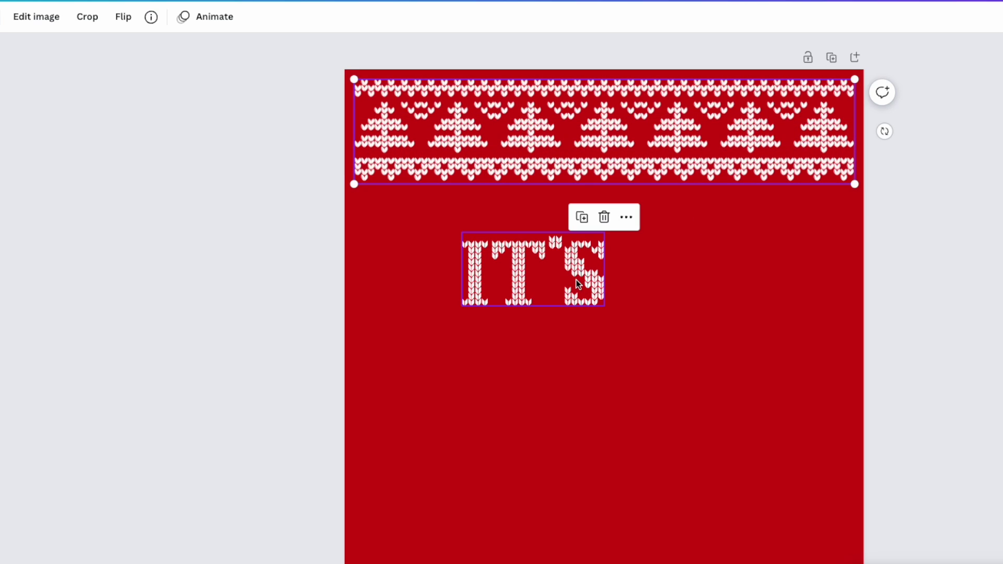
drag(578, 282, 562, 249)
Duplicate the tree band and place the copy below the IT'S lettering, aligned with the original.
click(560, 117)
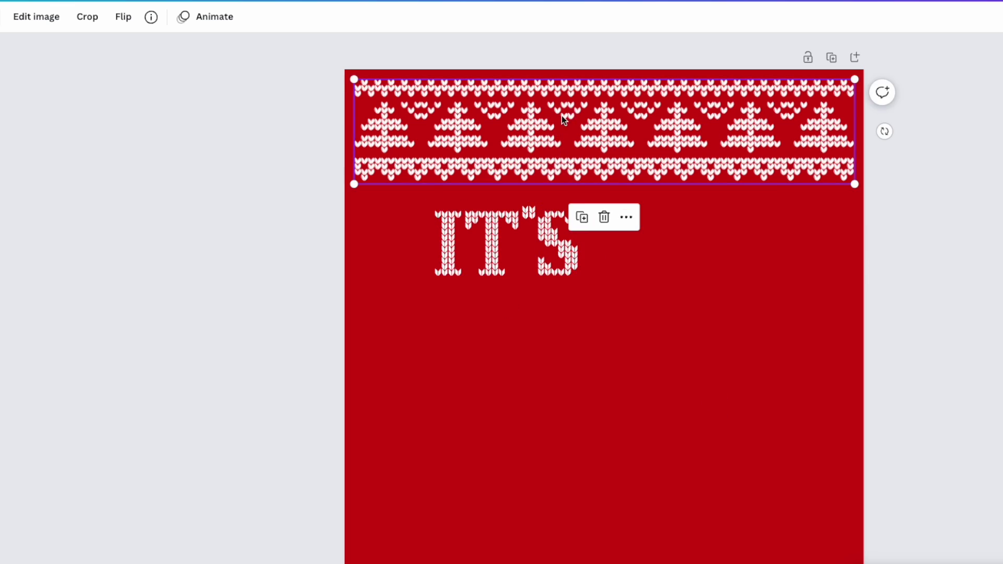
drag(594, 148, 594, 276)
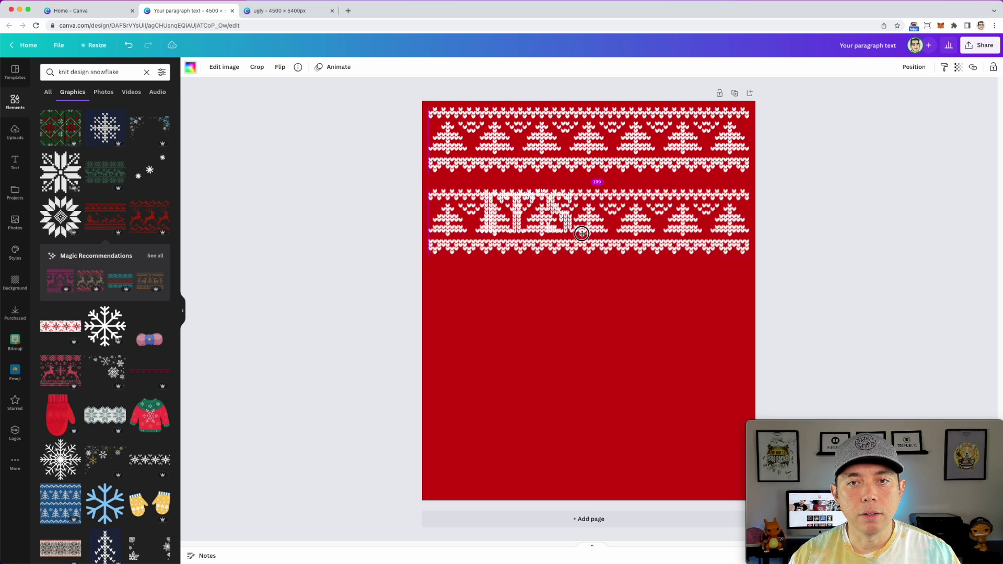
drag(582, 234, 585, 301)
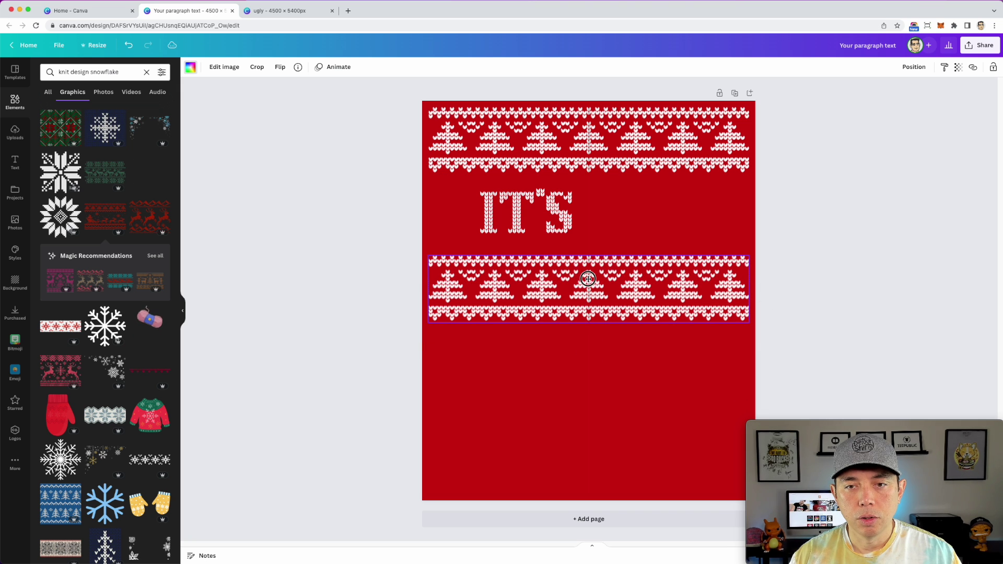
Re-crop the duplicated tree band to show the pattern's lowest zigzag band, and move it close to the page's bottom edge.
click(260, 68)
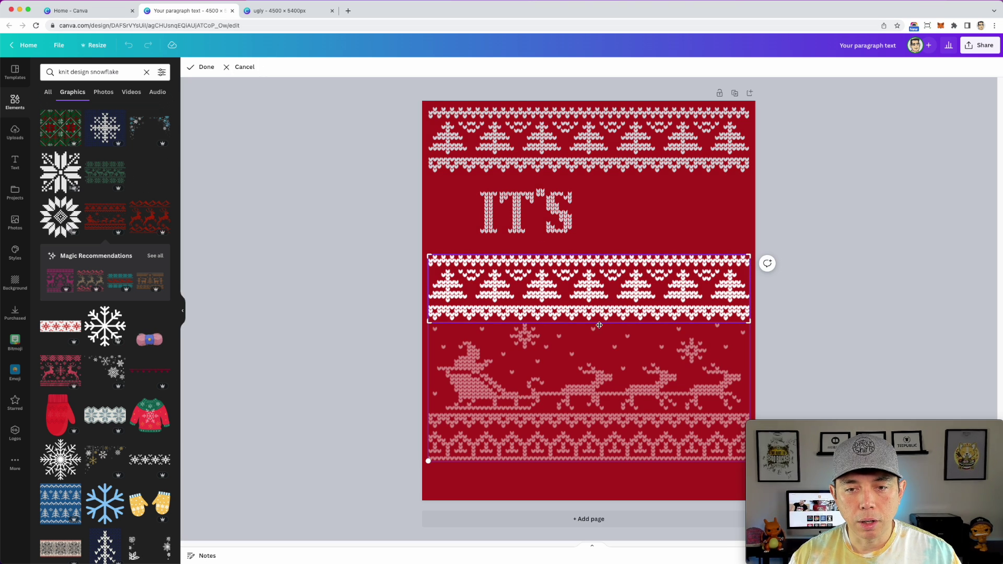
drag(750, 322, 761, 469)
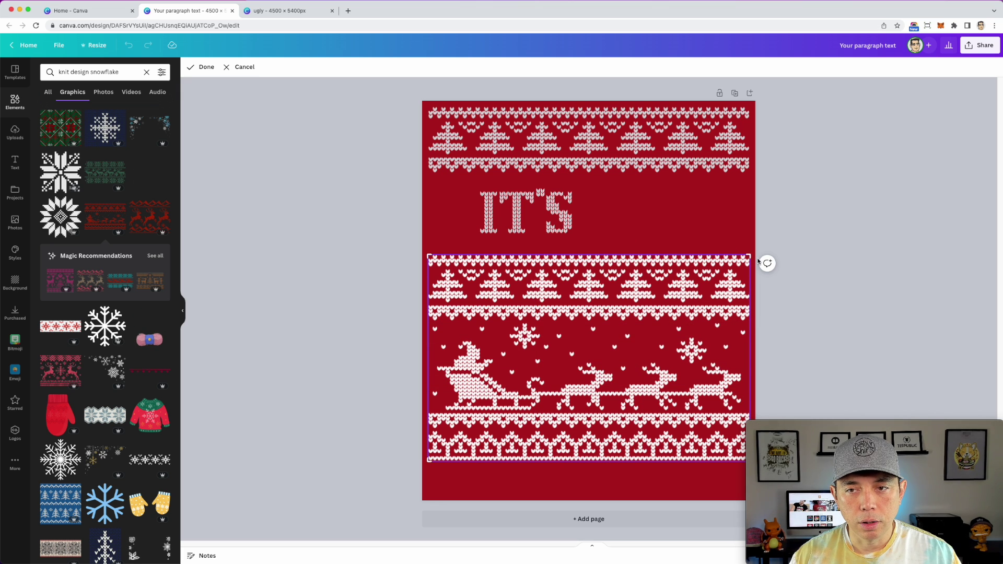
drag(751, 254, 747, 406)
click(637, 241)
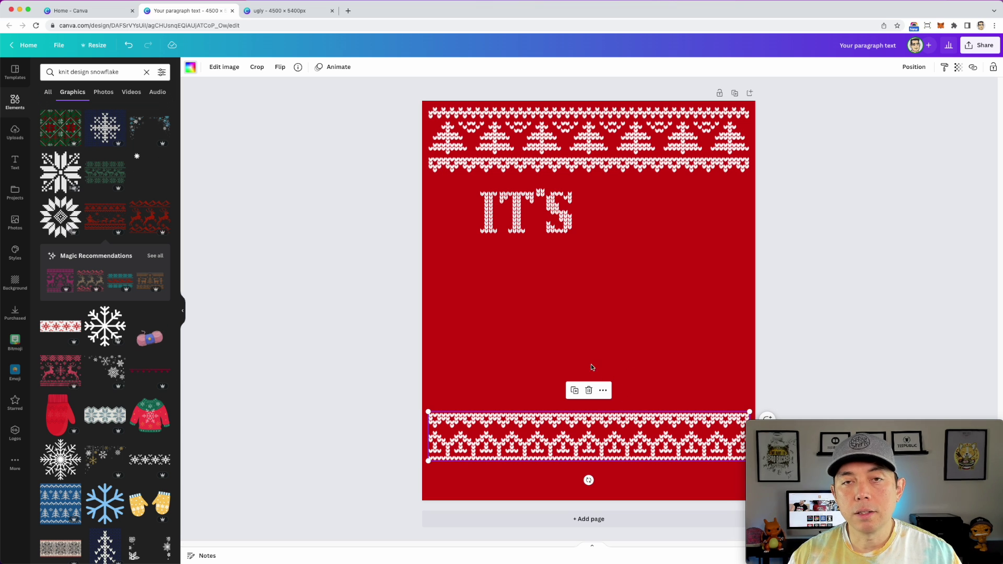
drag(622, 429, 623, 451)
click(667, 239)
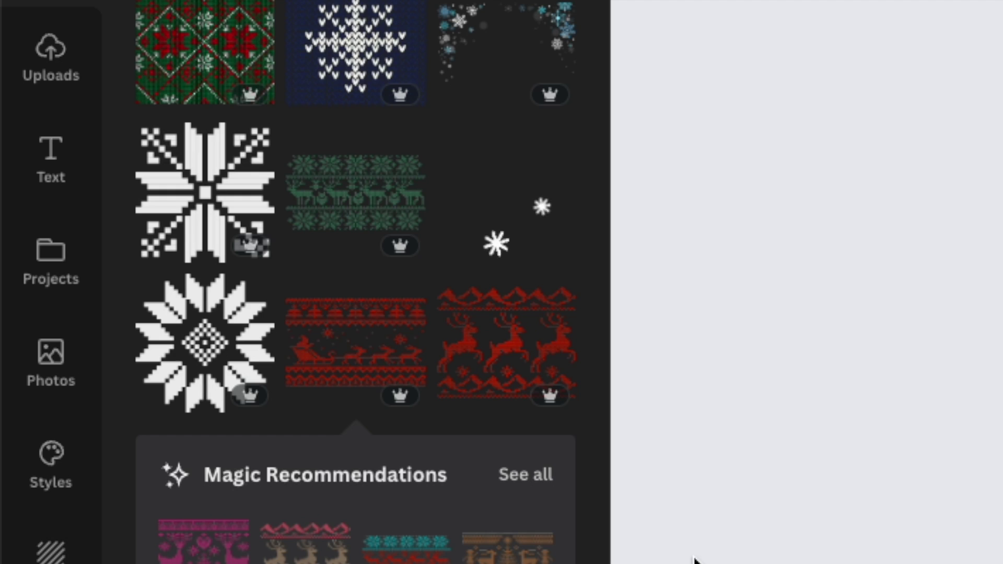
Add the square knit snowflake with corner motifs, colour it white, and place it at a small size below the IT'S lettering.
click(205, 209)
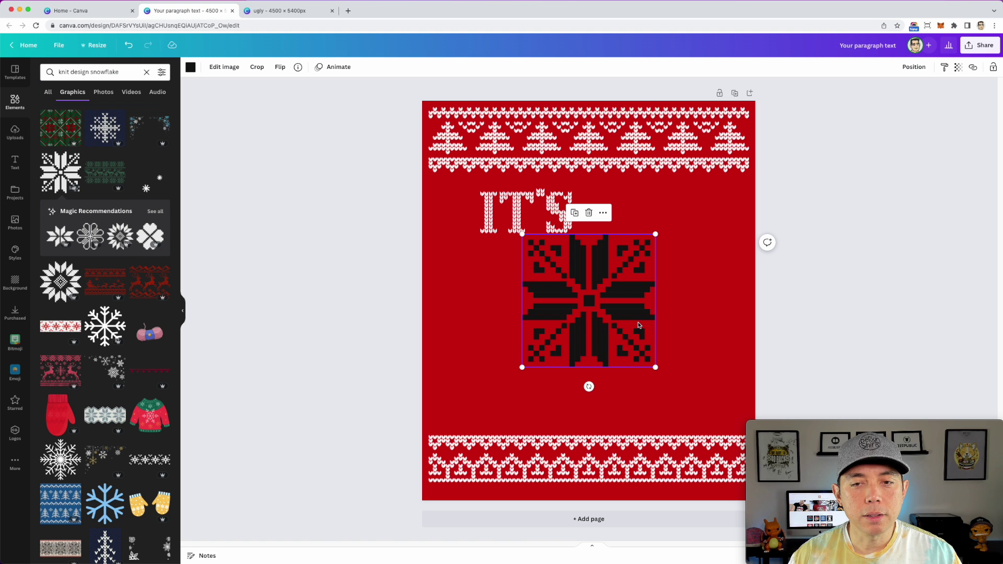
drag(655, 367, 594, 308)
drag(552, 264, 491, 281)
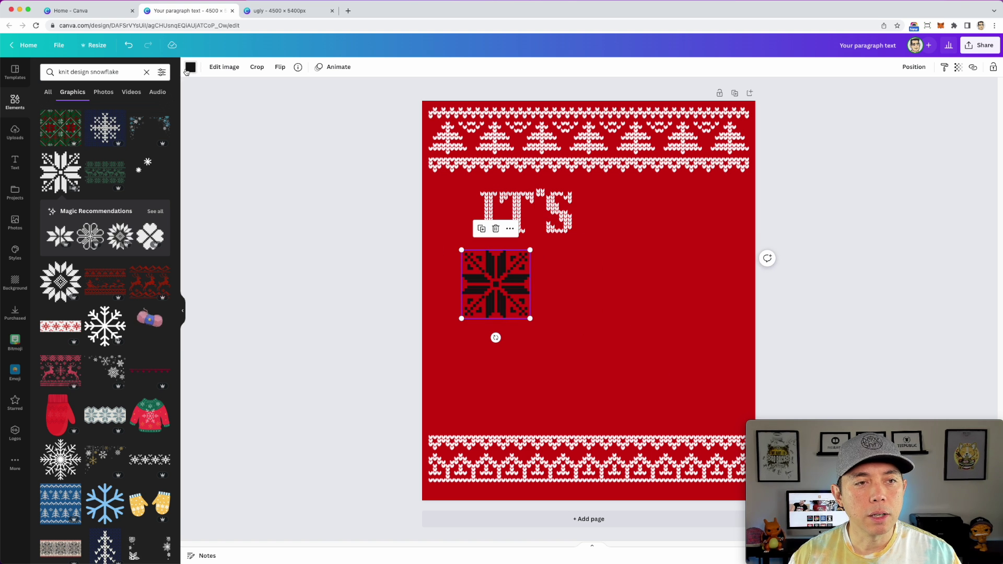
click(190, 67)
click(156, 219)
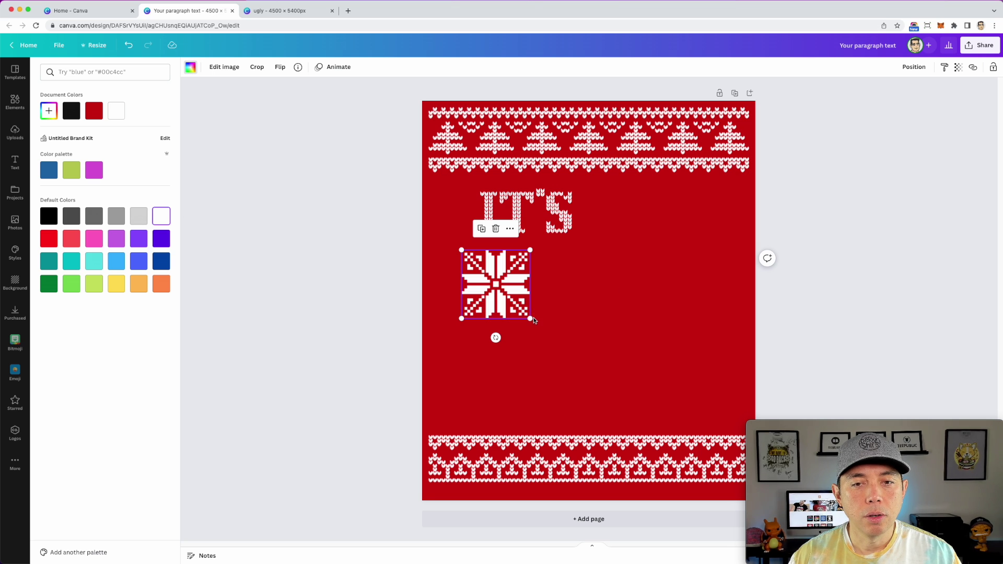
drag(523, 307, 503, 285)
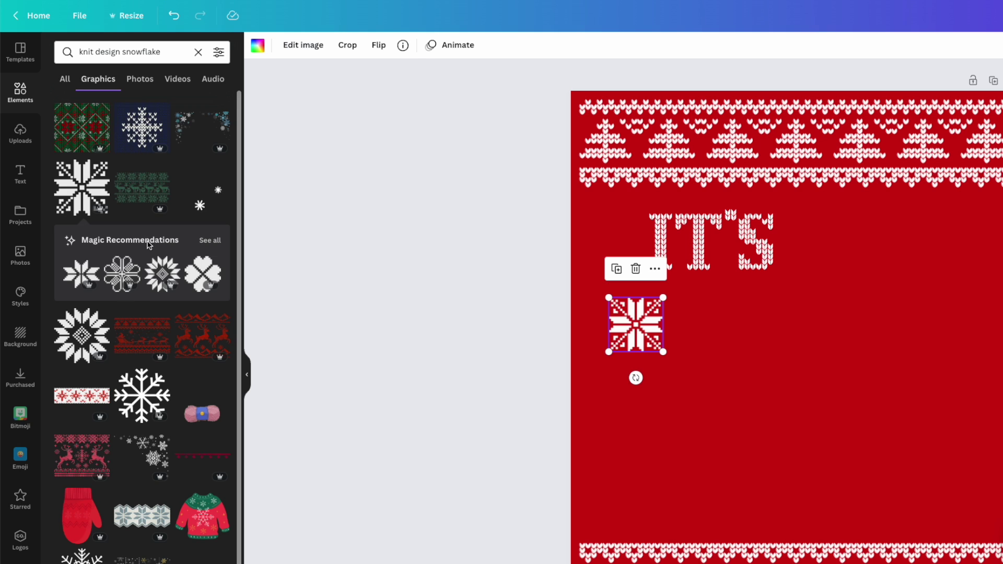
Add the thin red snowflake border strip, colour it white, and enlarge and move it below the single snowflake.
scroll(155, 323, down, 1)
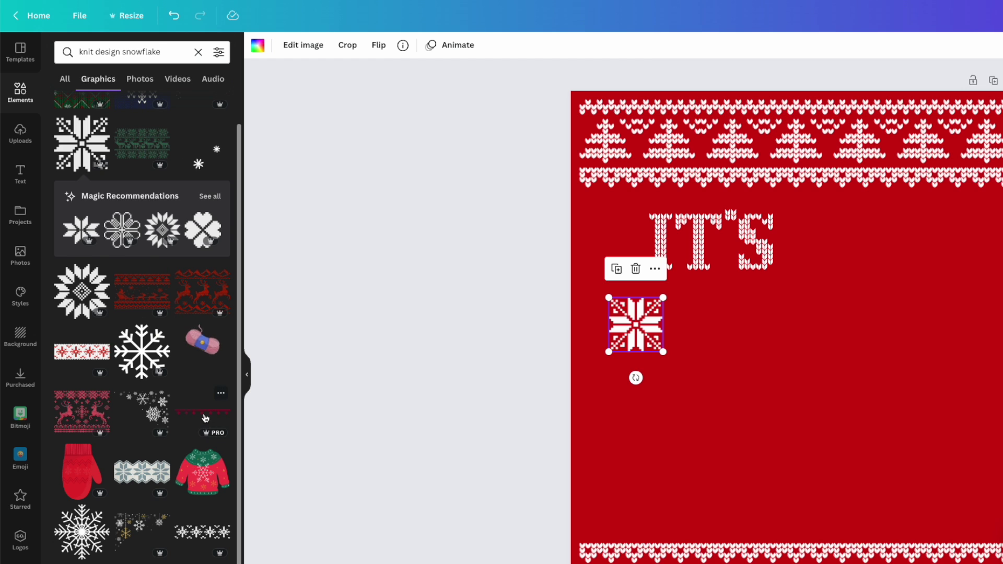
click(204, 413)
click(254, 48)
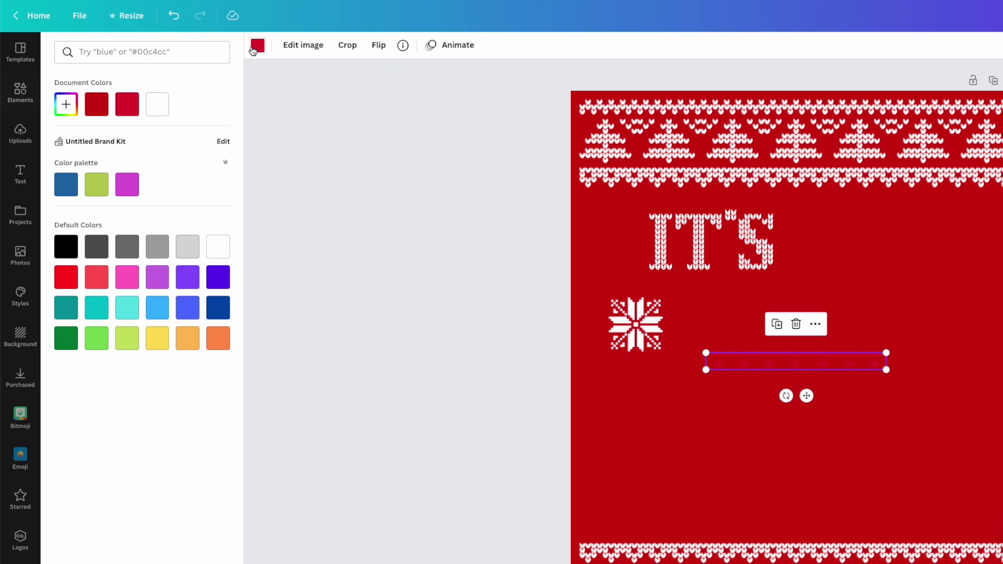
click(216, 247)
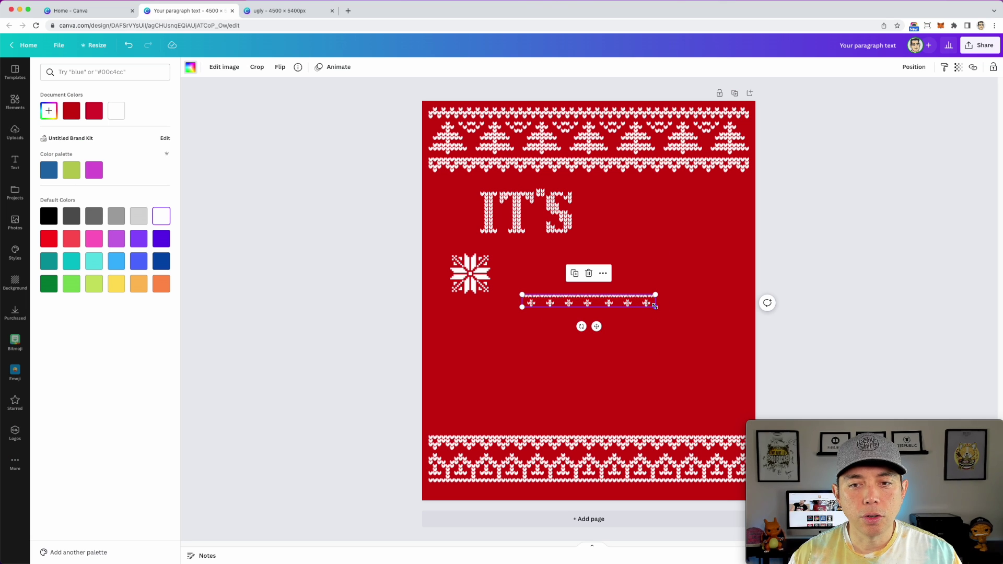
drag(656, 307, 726, 334)
drag(669, 300, 575, 374)
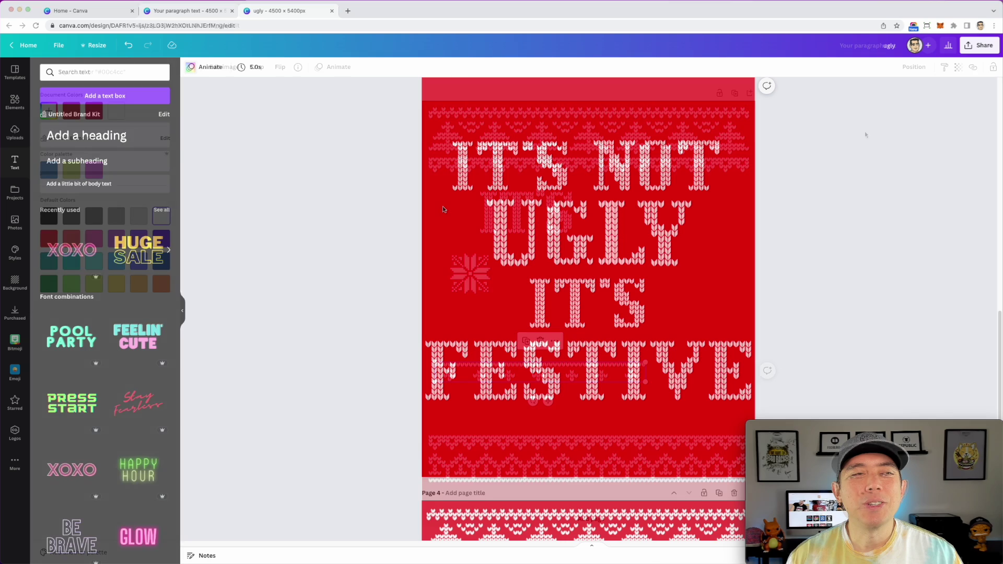
Switch to the design named ugly, search the elements for "knit designs" and restrict the results to graphics.
click(577, 175)
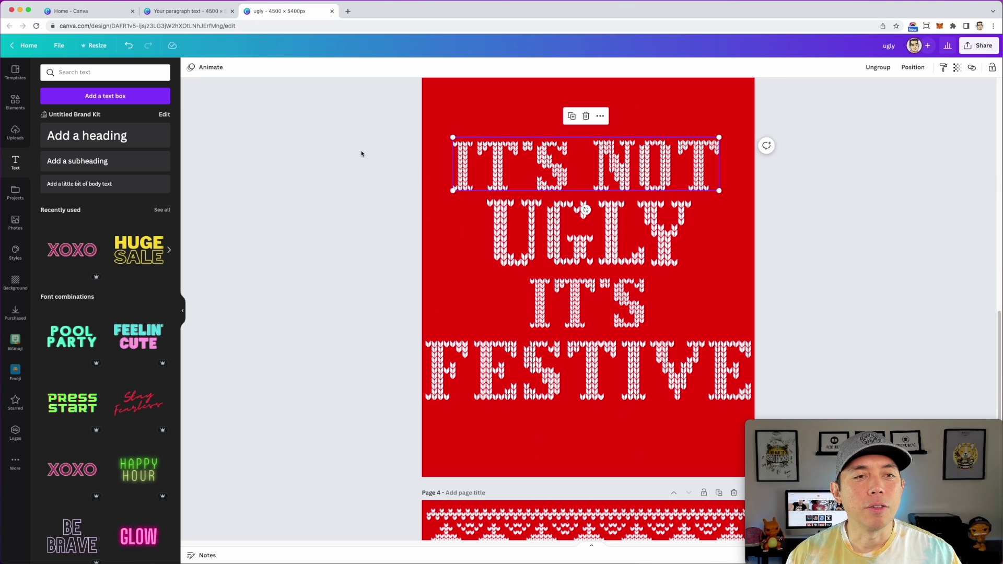
click(286, 111)
click(15, 103)
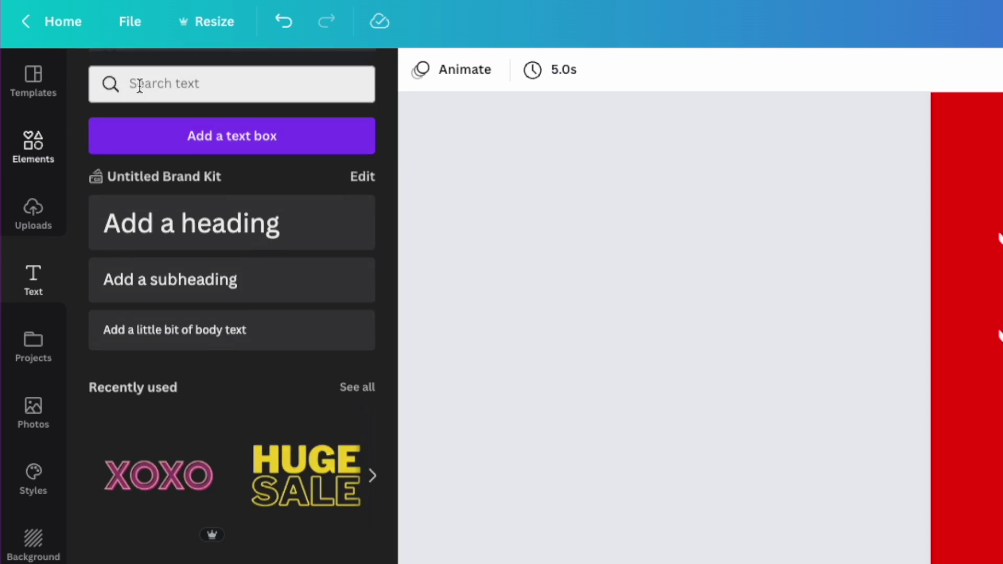
click(79, 74)
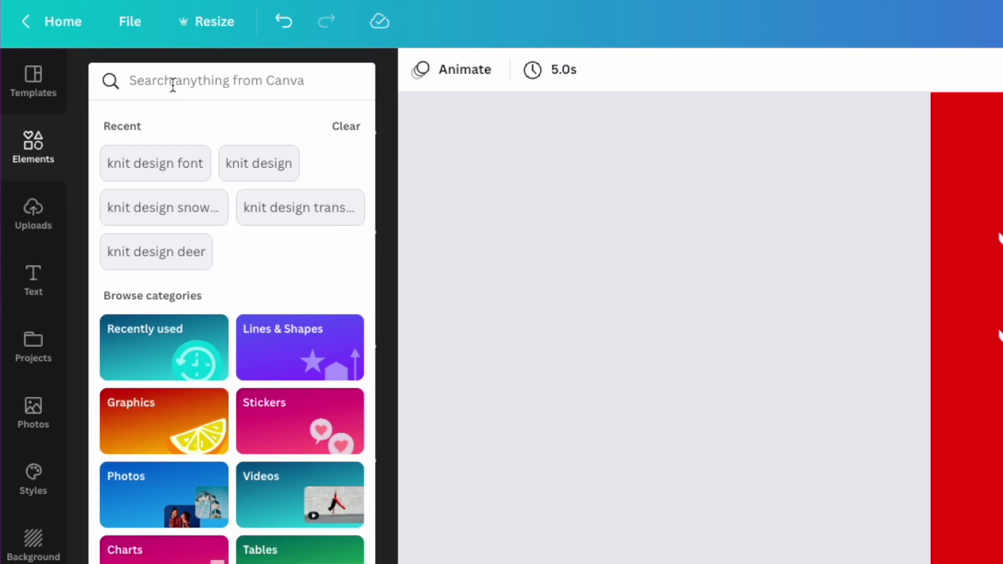
text(k)
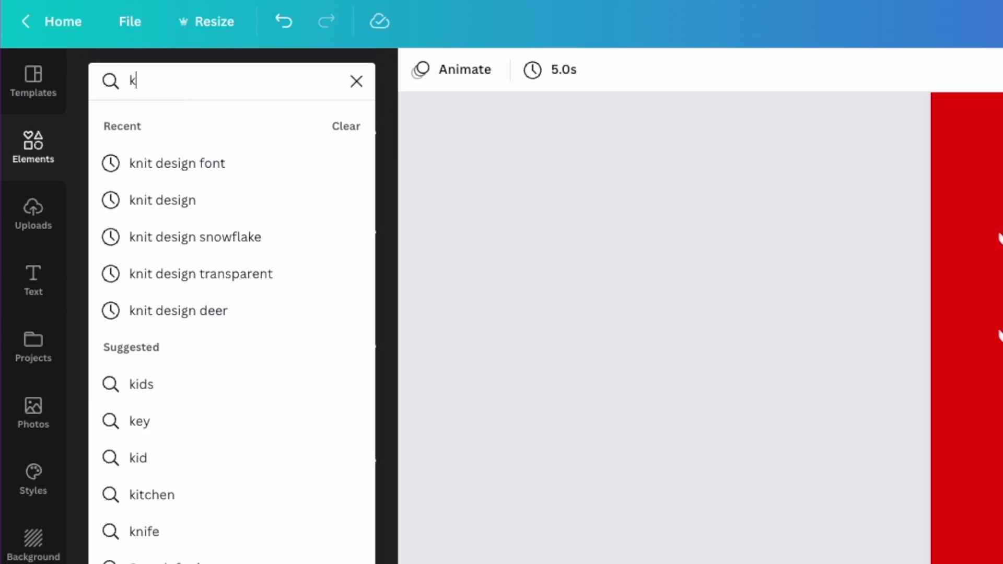
text(nit designs)
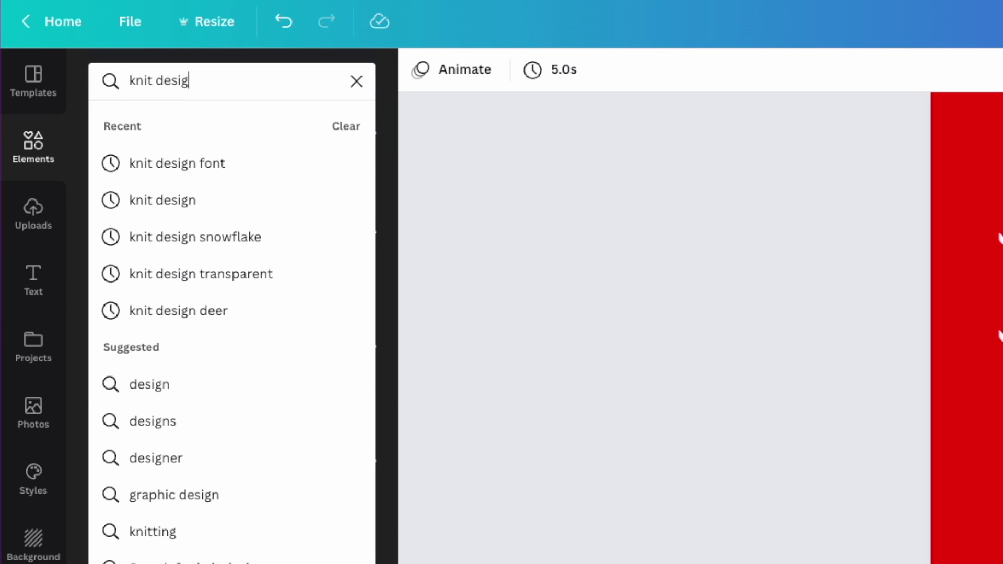
key(Return)
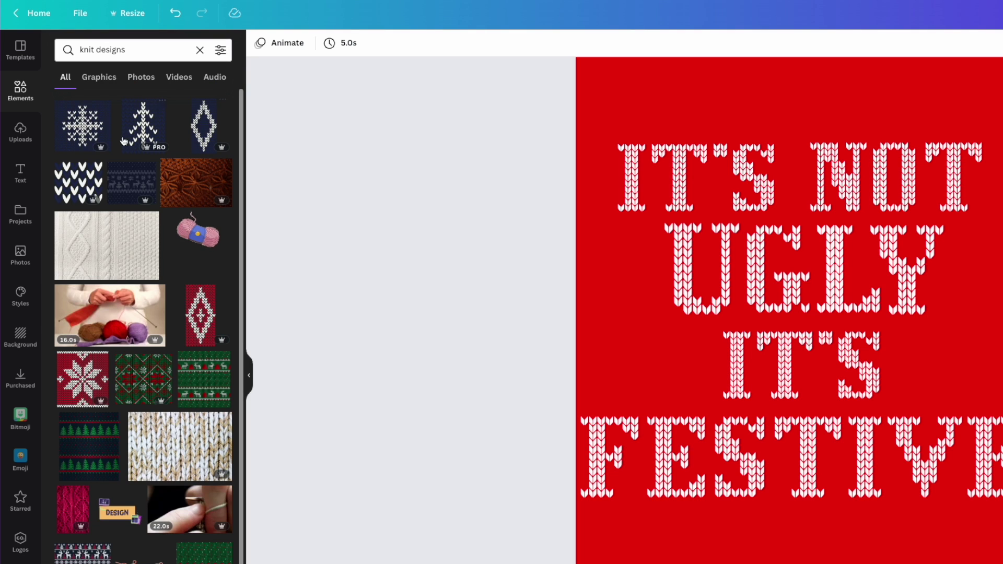
click(99, 76)
scroll(172, 265, down, 2)
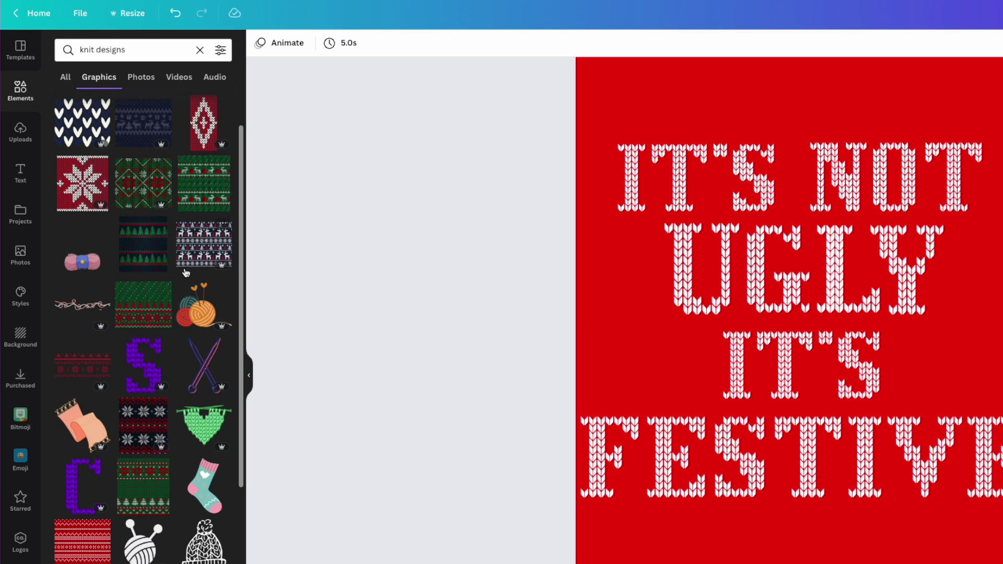
click(203, 244)
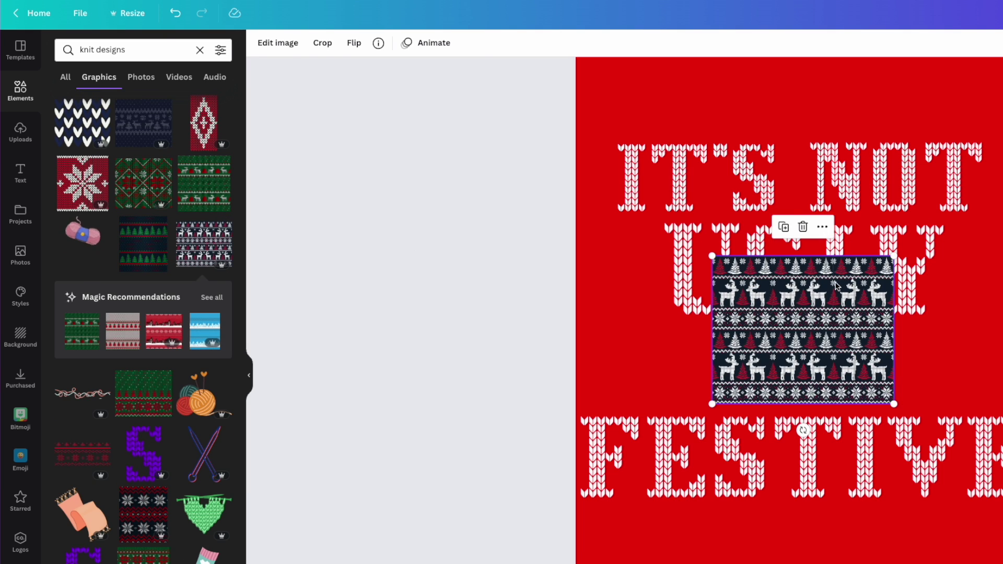
key(Delete)
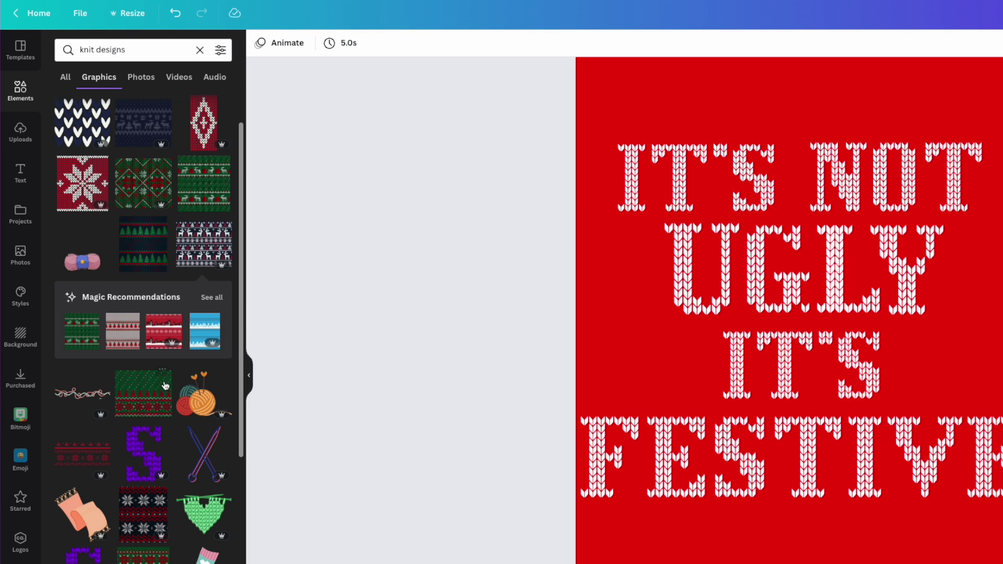
Add the dark red seamless Christmas knit border near the top of the IT'S NOT UGLY page and star the graphic.
scroll(165, 386, down, 1)
click(84, 421)
drag(818, 321, 735, 101)
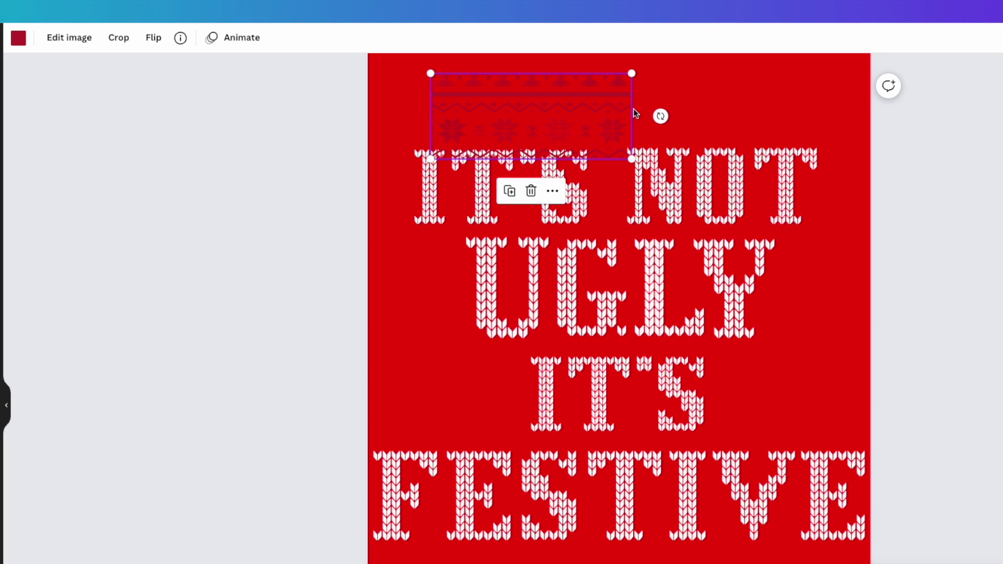
click(181, 37)
click(207, 232)
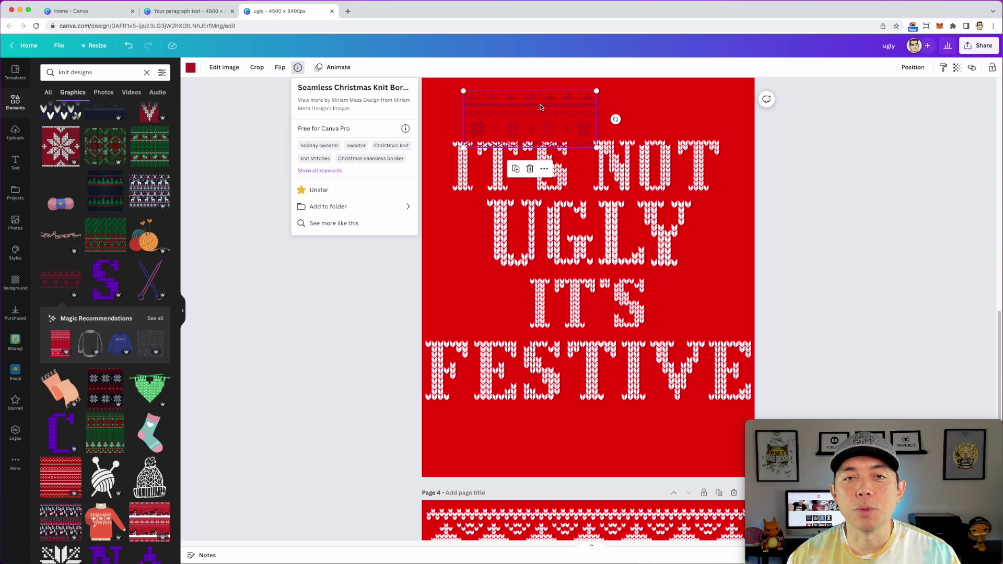
Enlarge the knit border to nearly the full page width, centre it, and colour it white.
drag(596, 147, 766, 218)
drag(684, 116, 662, 114)
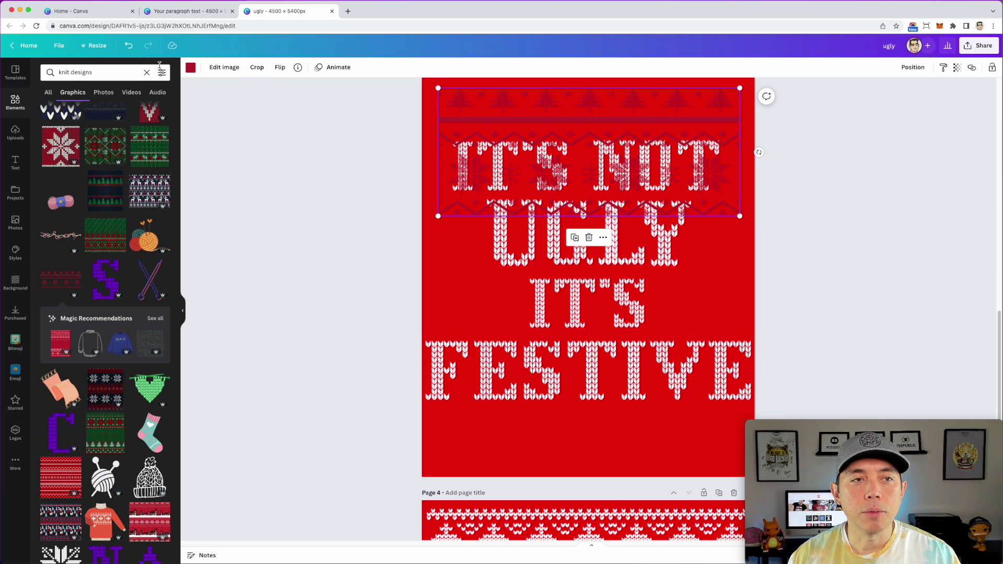
click(190, 67)
click(159, 218)
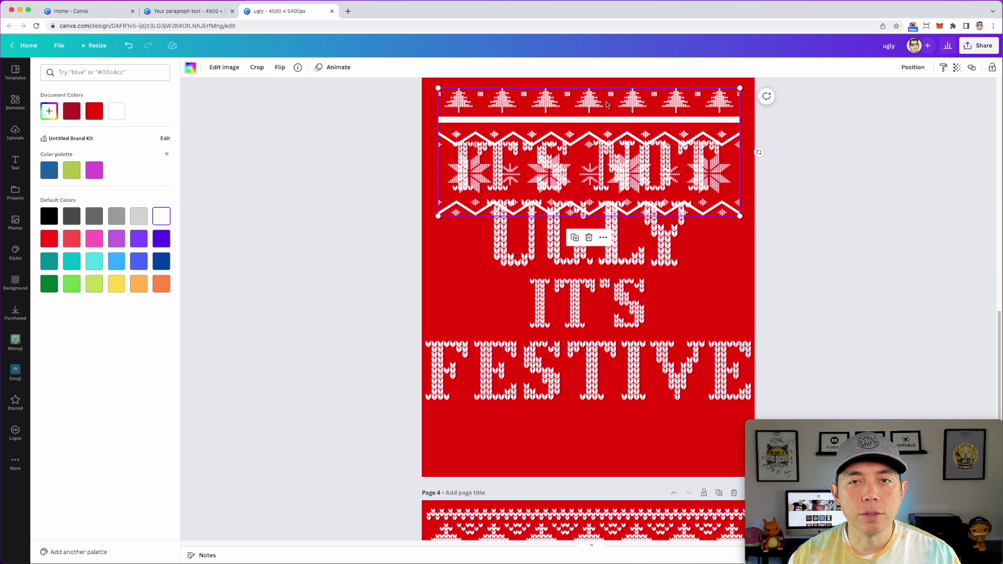
Crop the white knit border down to its lowest zigzag band and place it beneath the FESTIVE lettering.
click(257, 66)
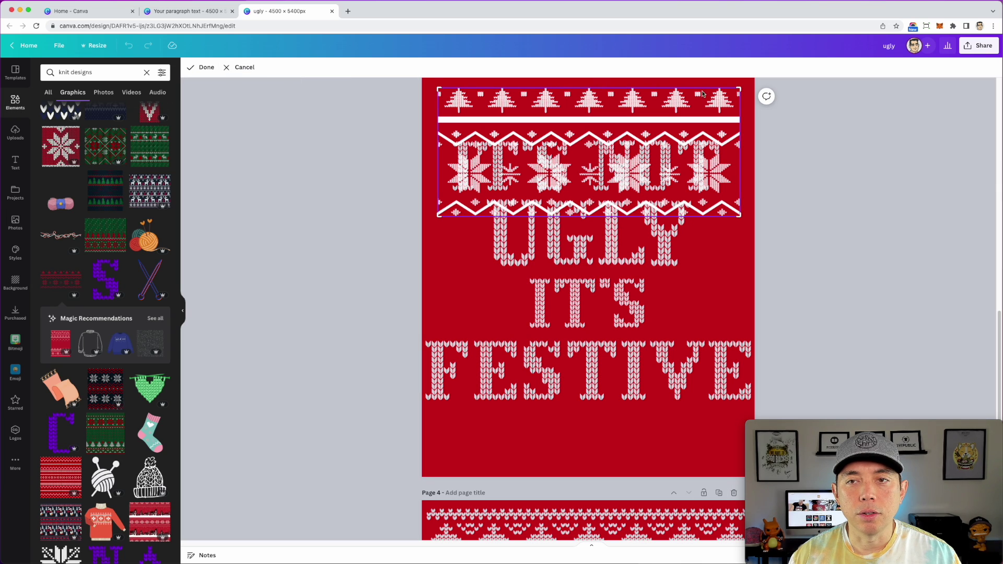
drag(746, 92, 740, 195)
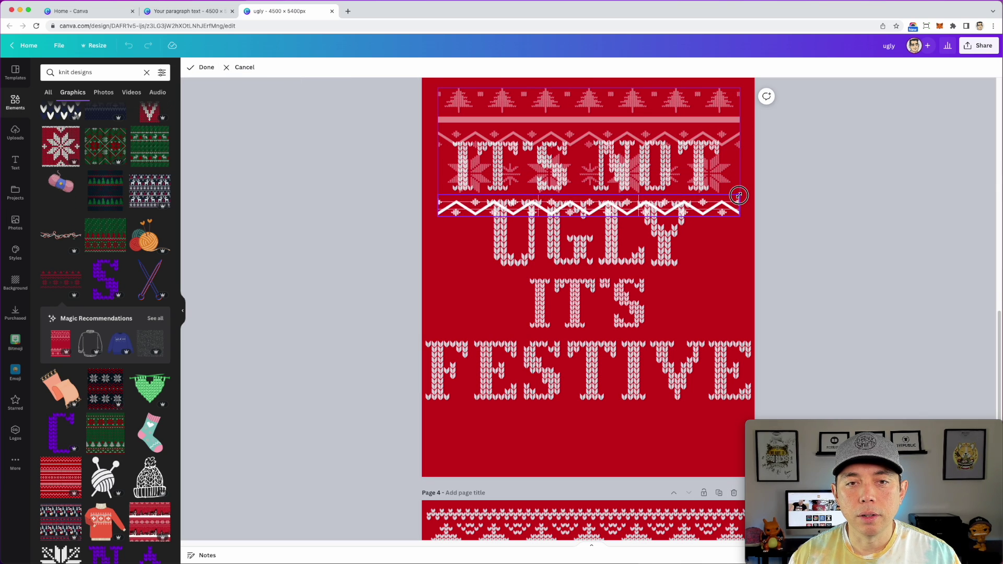
click(757, 168)
drag(712, 205, 713, 421)
click(860, 173)
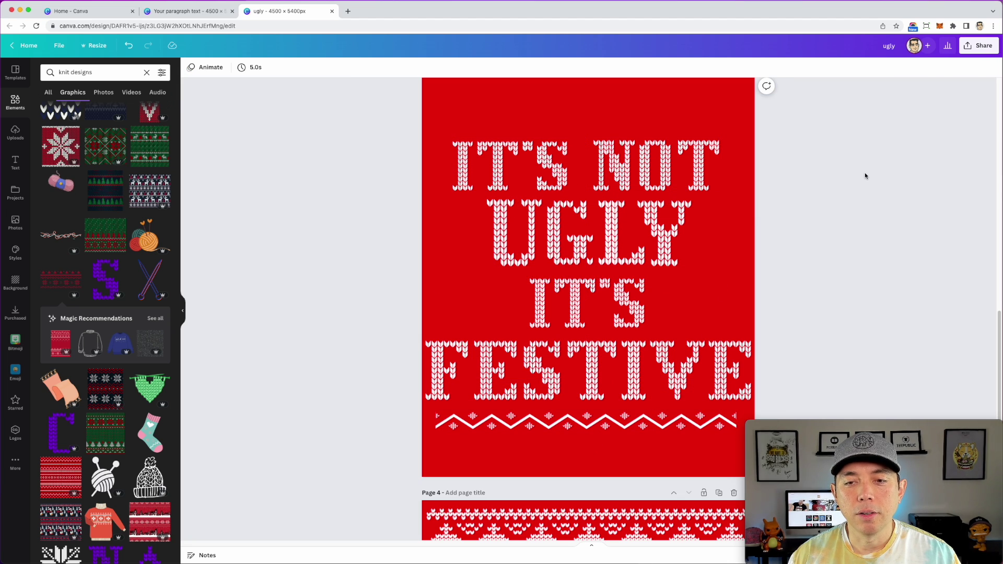
Delete the zigzag band beneath the FESTIVE lettering.
click(640, 423)
key(Delete)
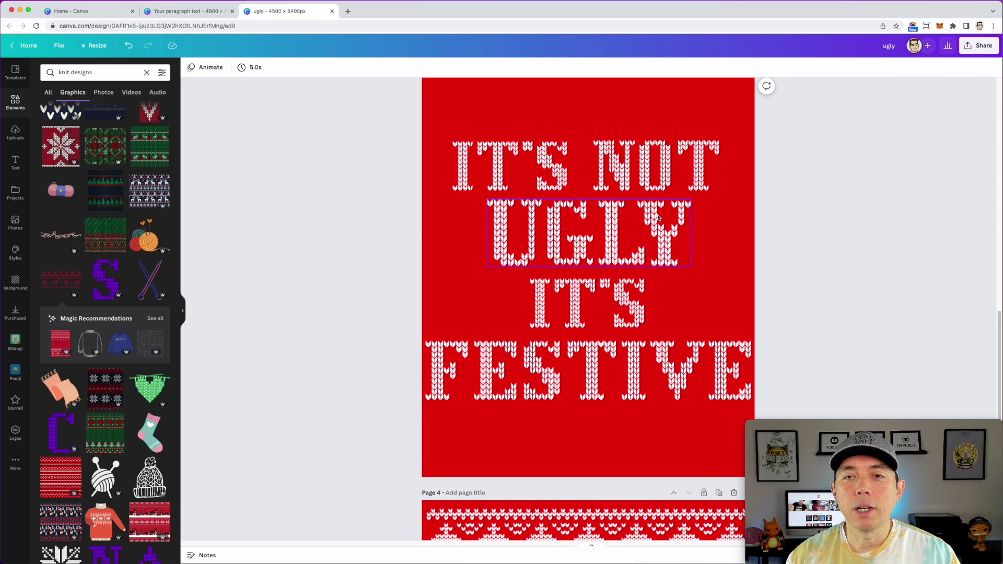
Examine the finished layout on page 4, including its ornaments, small snowflakes and the quotation marks around UGLY.
scroll(659, 217, down, 1)
scroll(658, 217, down, 10)
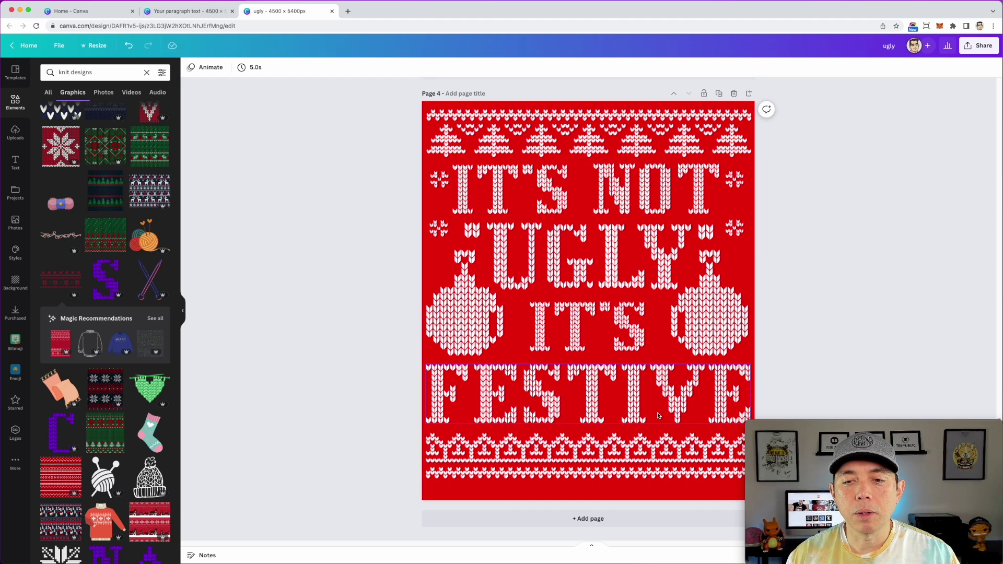
click(718, 323)
click(453, 312)
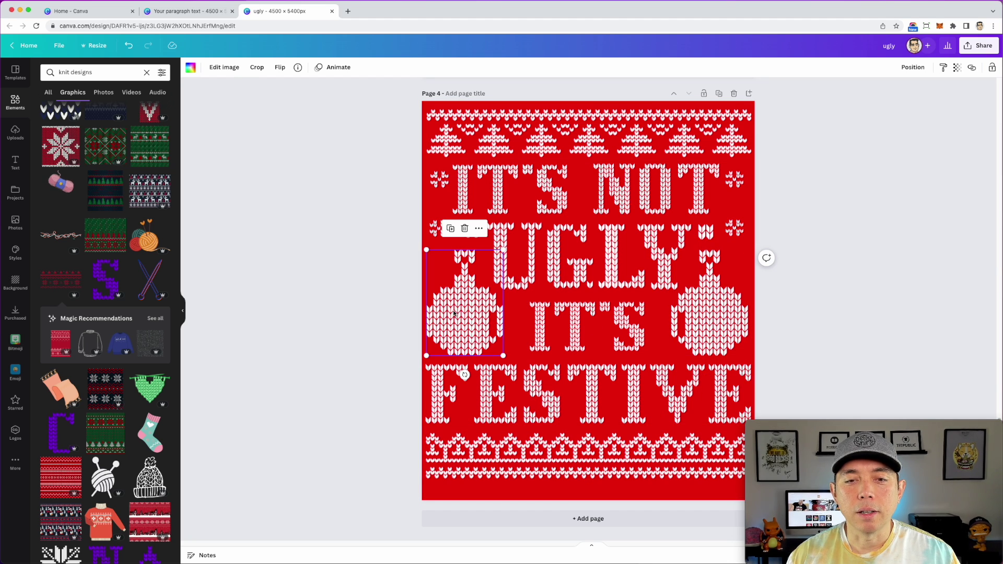
click(728, 223)
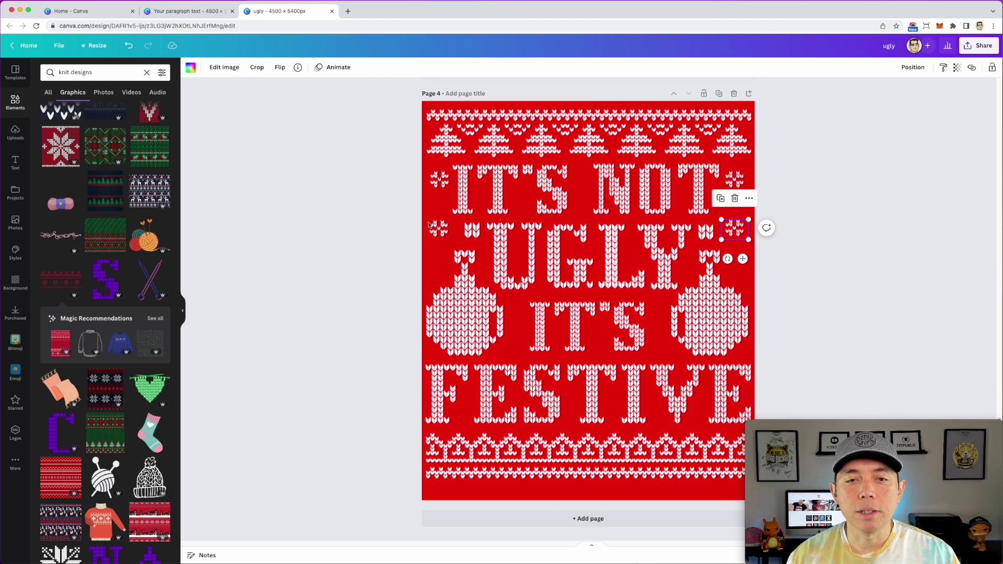
click(471, 234)
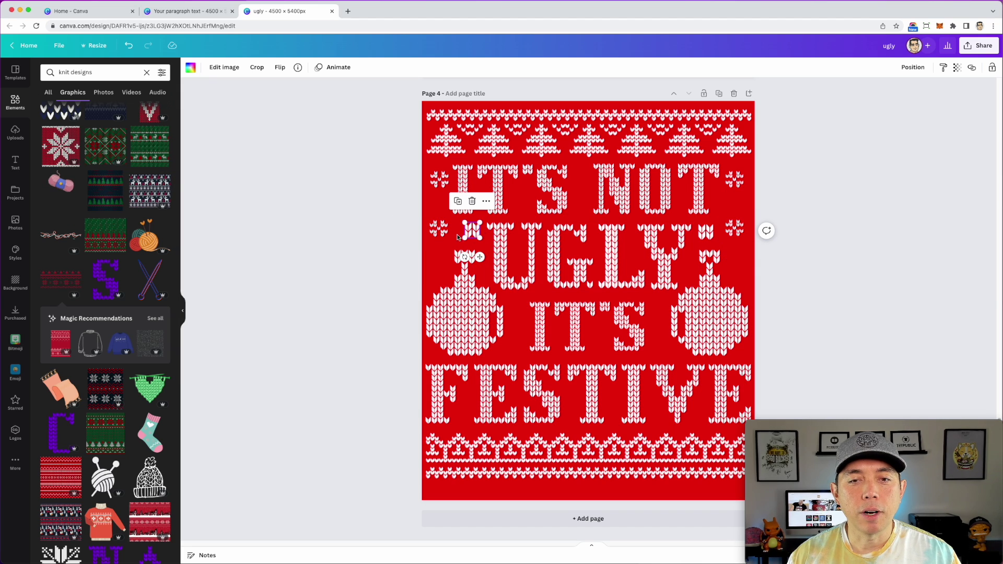
Add the purple knit letter S to page 4 and browse the full set of matching recommended characters.
click(109, 280)
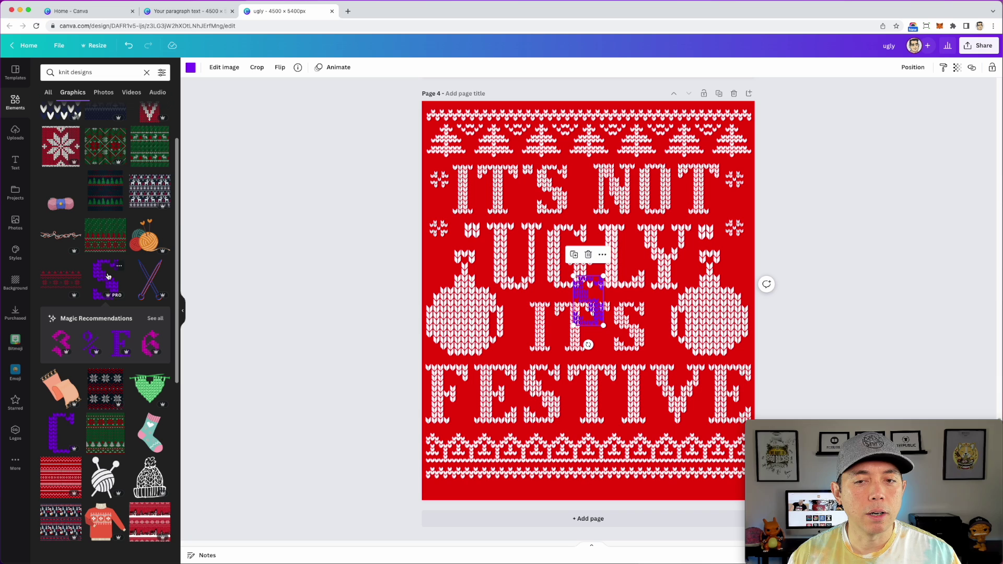
click(156, 318)
scroll(153, 253, down, 4)
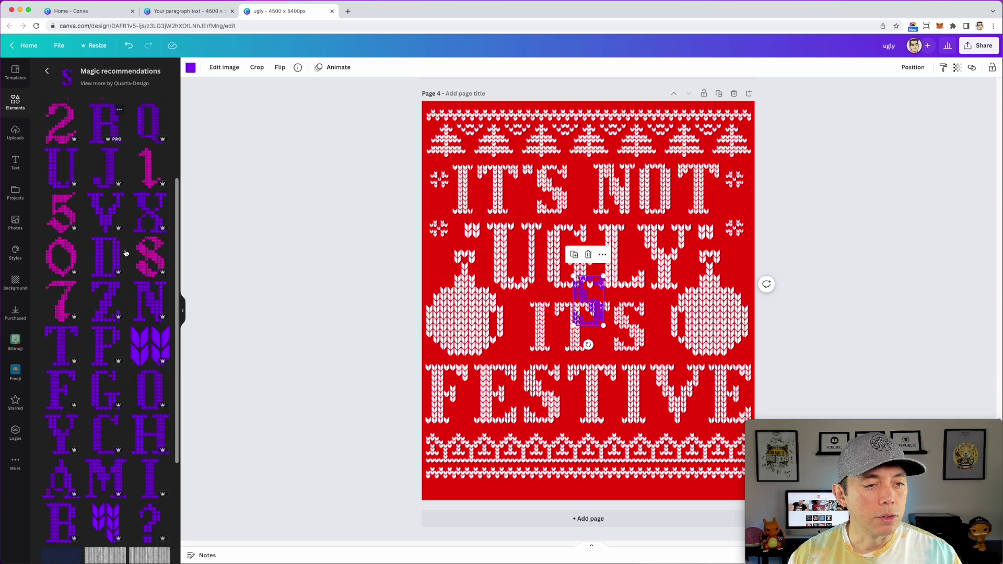
Add the two purple knit-stitch block graphics to page 4 and shrink the uneven one beside the start of IT'S NOT.
click(160, 235)
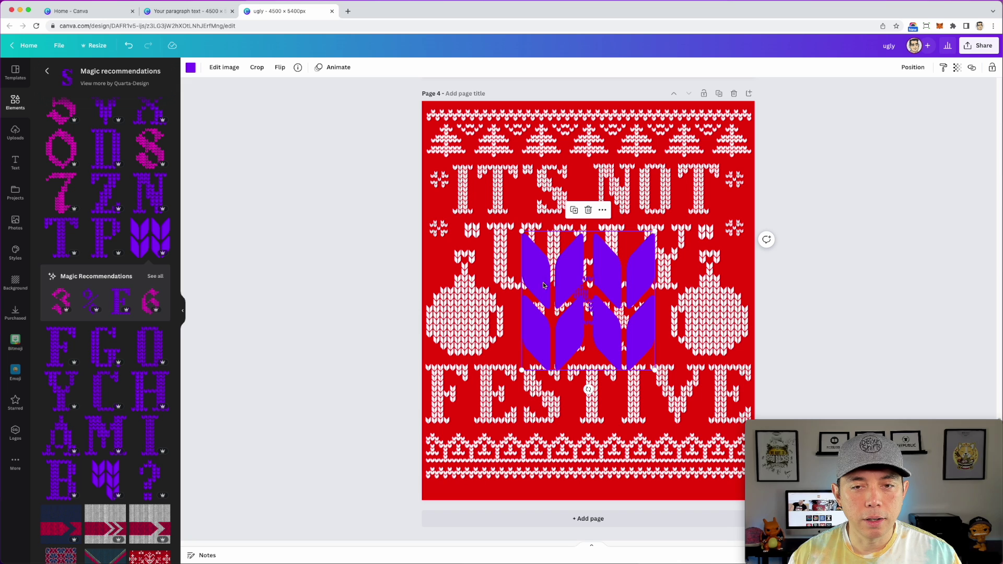
scroll(106, 380, down, 3)
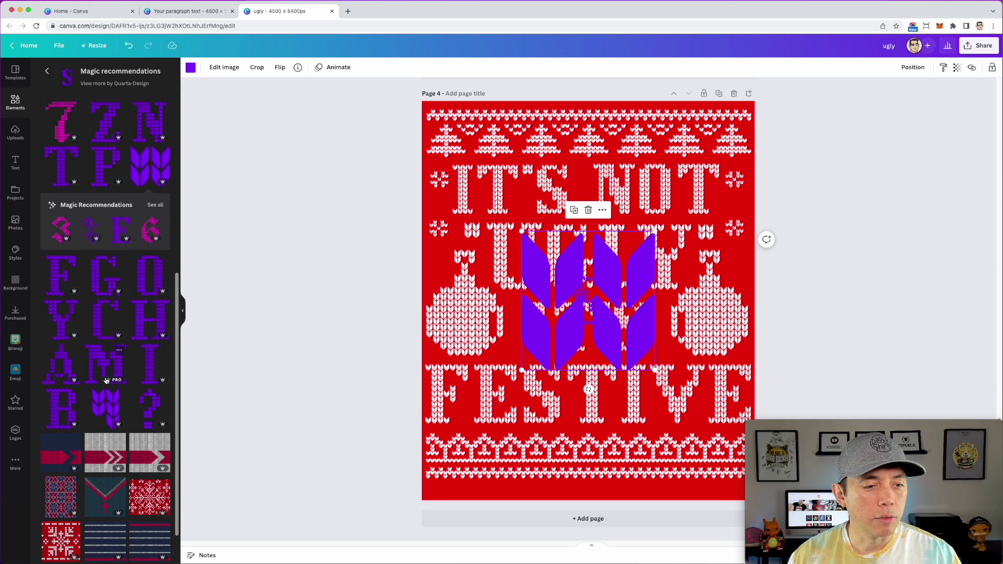
click(106, 408)
drag(624, 265, 514, 202)
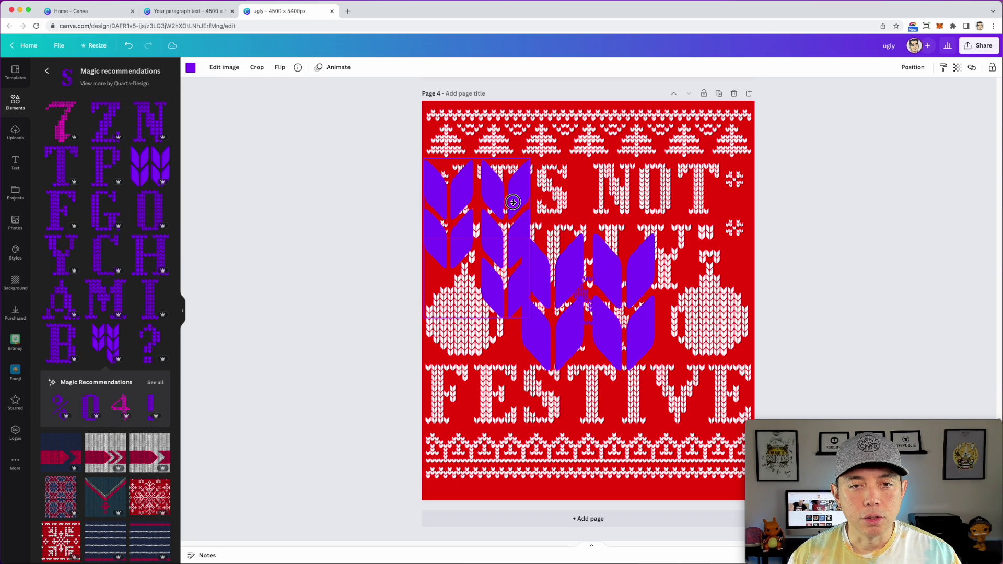
drag(530, 318, 445, 199)
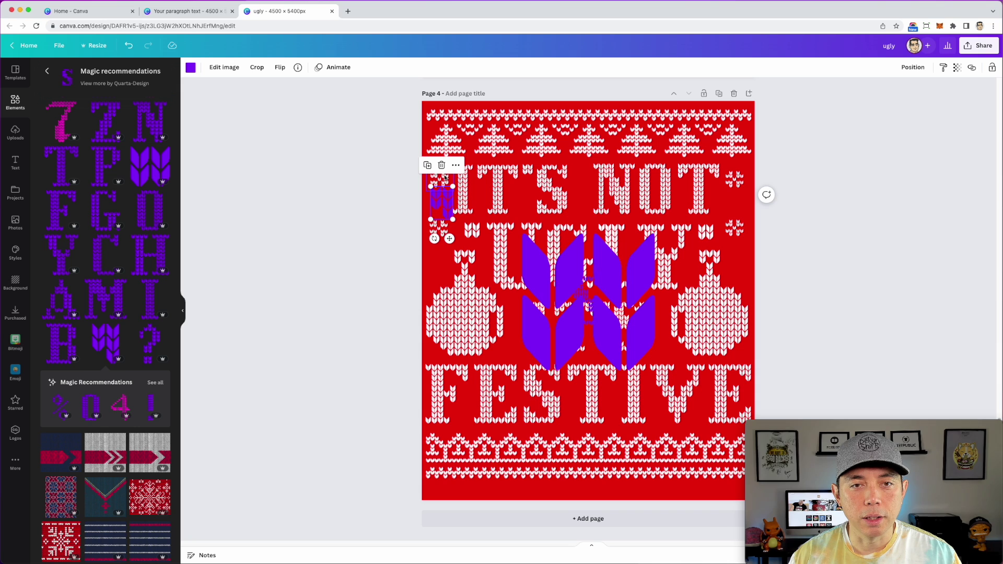
Recolor the small uneven stitch mark left of IT'S NOT white and make it slightly smaller.
key(Escape)
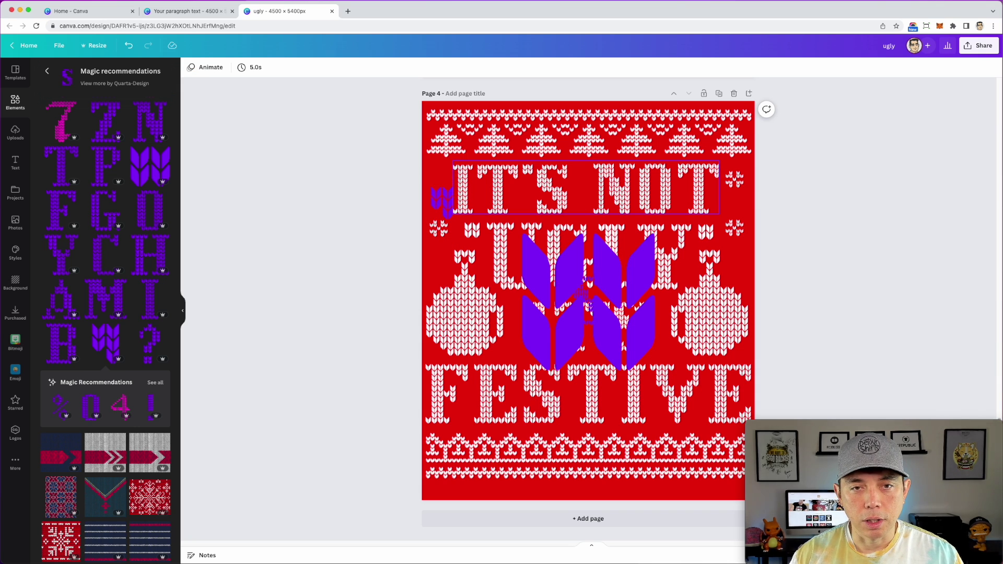
click(438, 203)
click(191, 66)
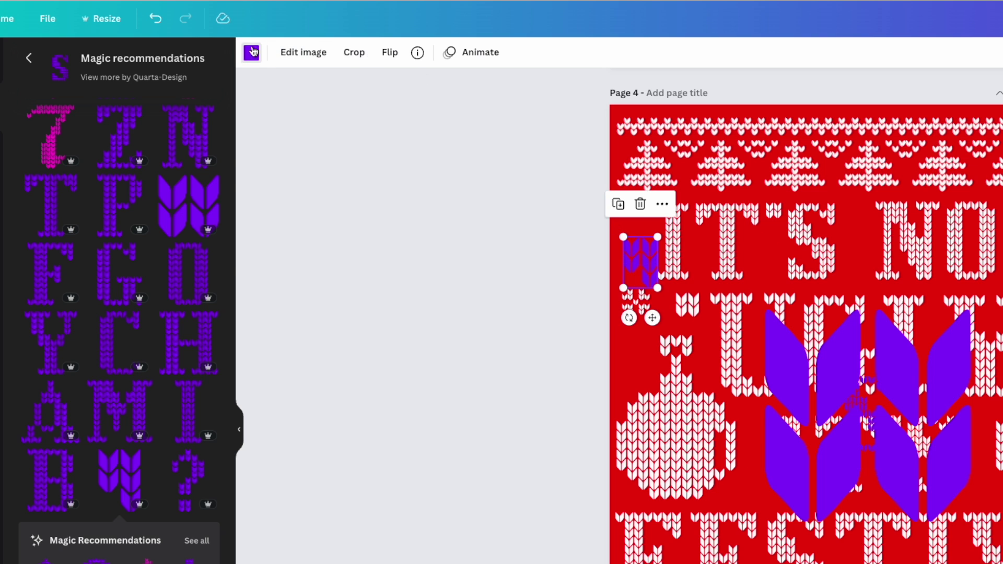
click(206, 283)
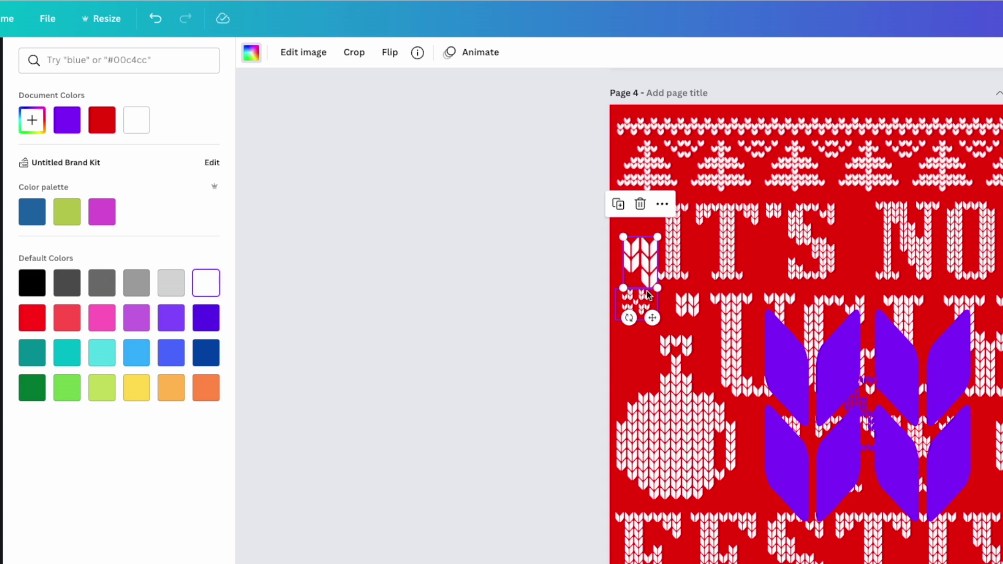
drag(656, 289, 636, 235)
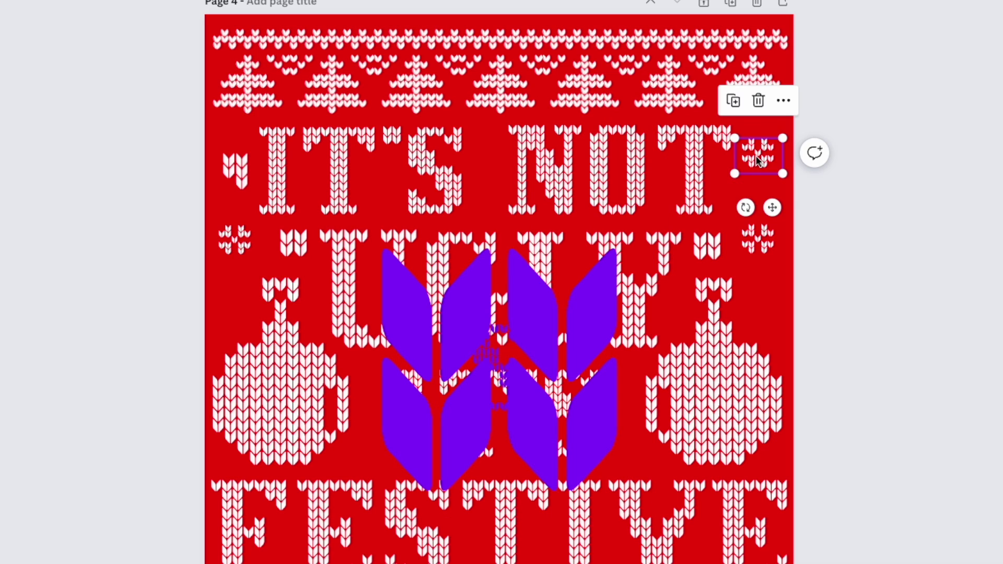
Delete the snowflake right of IT'S NOT and place a copy of the white stitch mark there.
key(Delete)
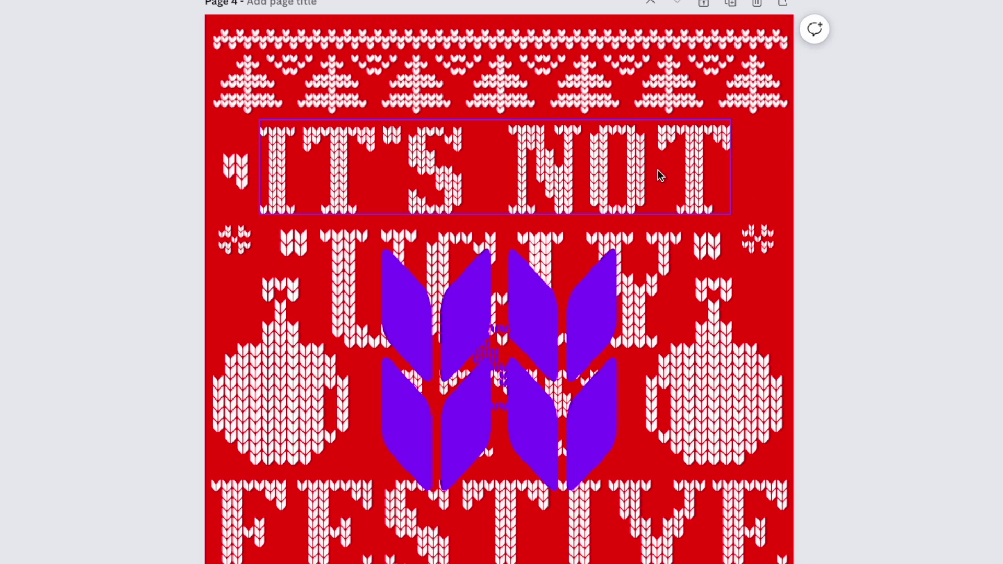
click(236, 177)
mouse_move(237, 177)
mouse_down()
mouse_move(238, 166)
mouse_move(244, 180)
mouse_move(239, 161)
mouse_up()
drag(239, 165, 756, 204)
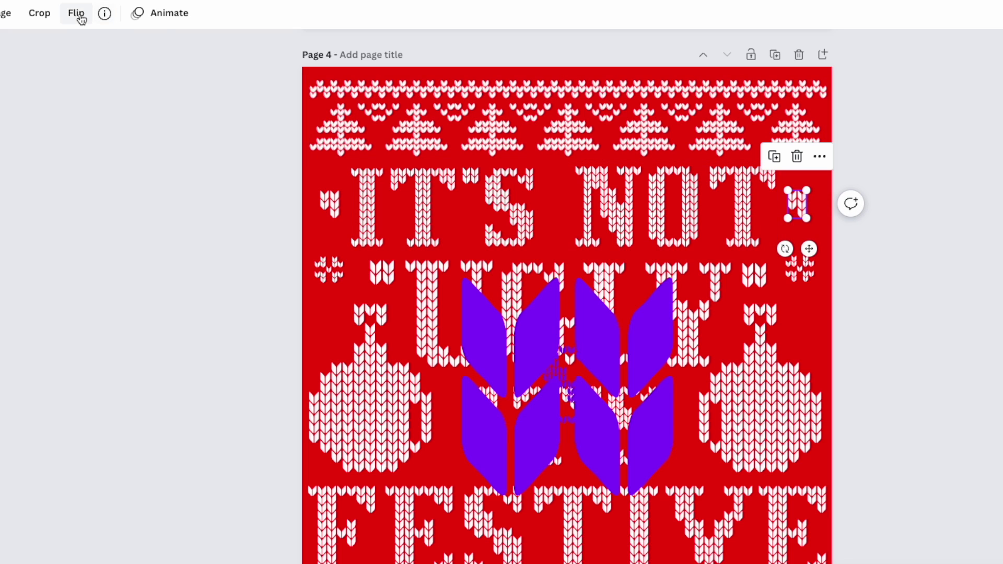
Flip the copied stitch mark horizontally and nudge it outward, away from the word NOT.
click(81, 19)
click(90, 52)
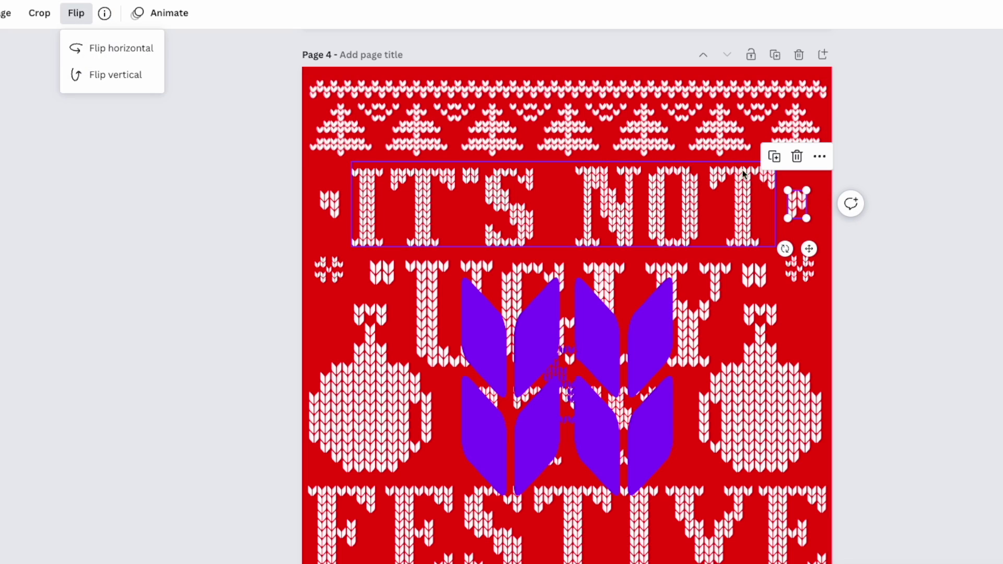
drag(803, 208, 809, 203)
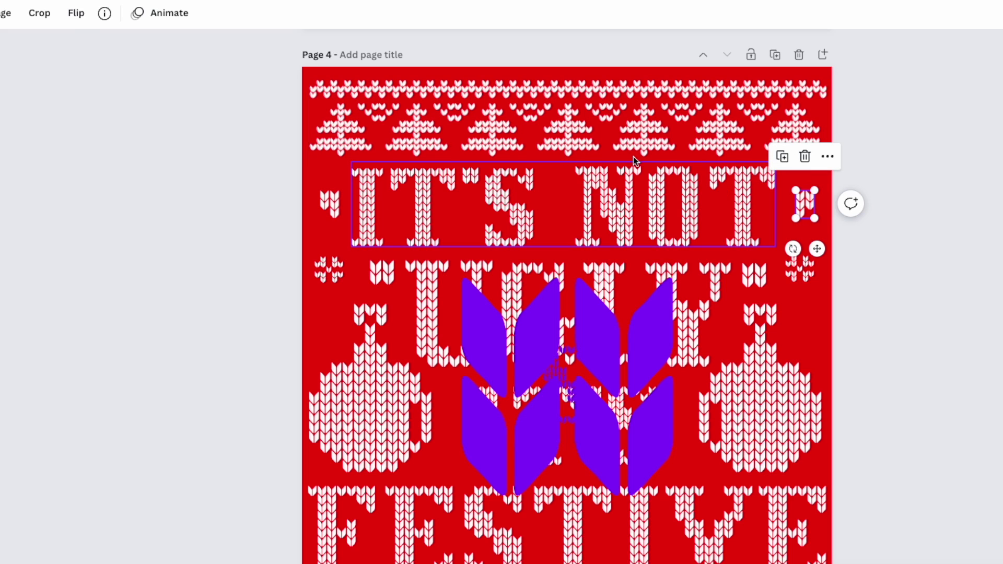
Delete the leftover purple stitch block and purple letter S covering UGLY and IT'S.
click(891, 157)
click(644, 360)
key(Delete)
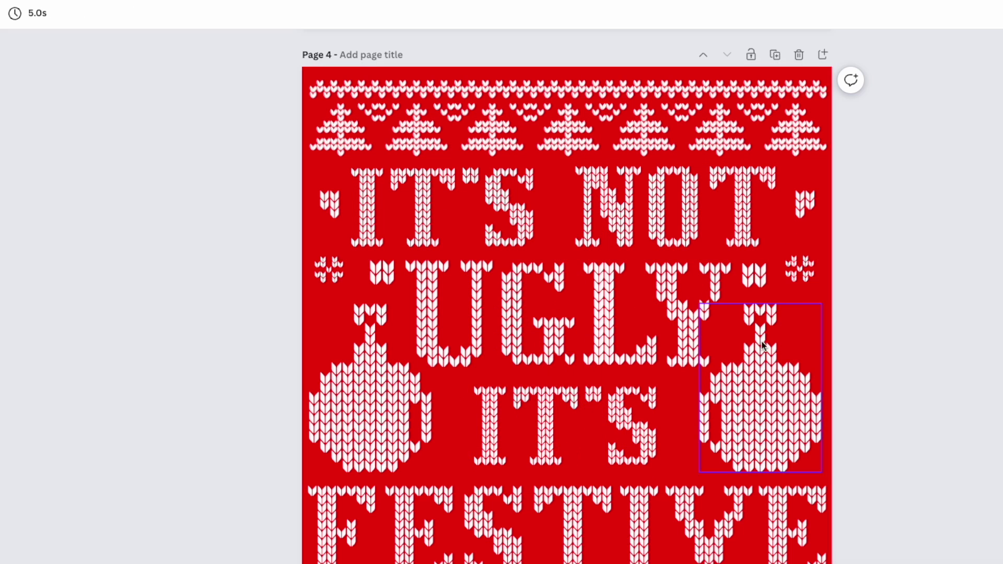
Search the graphics for "knit designs snowflake" and browse for matches to the small snowflakes beside UGLY.
click(800, 269)
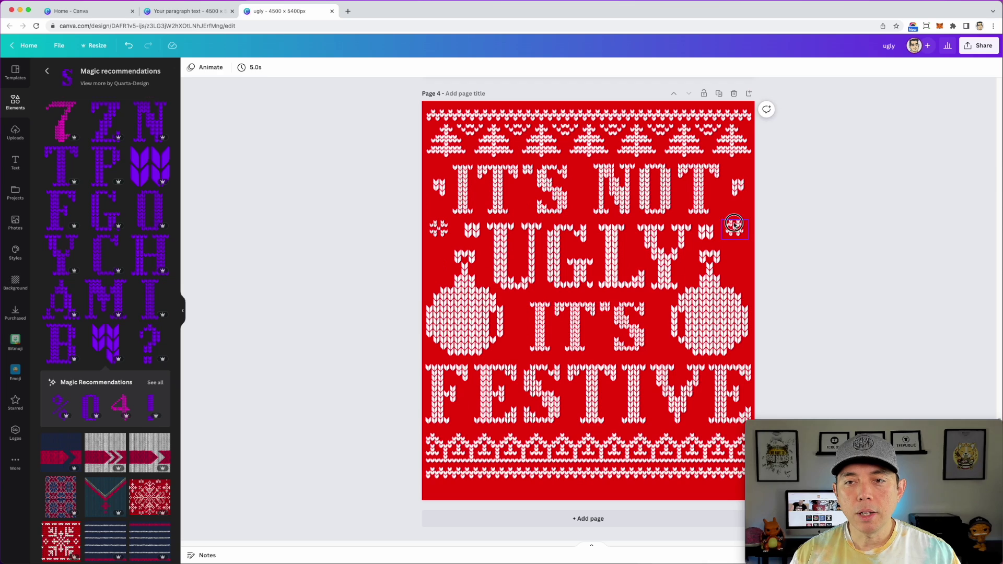
click(439, 229)
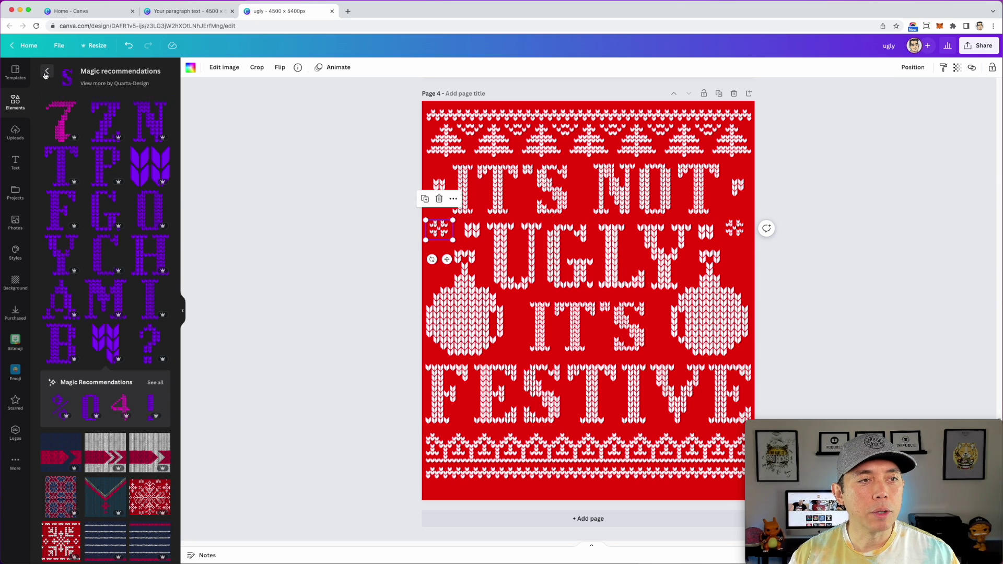
click(47, 71)
click(270, 106)
text(s)
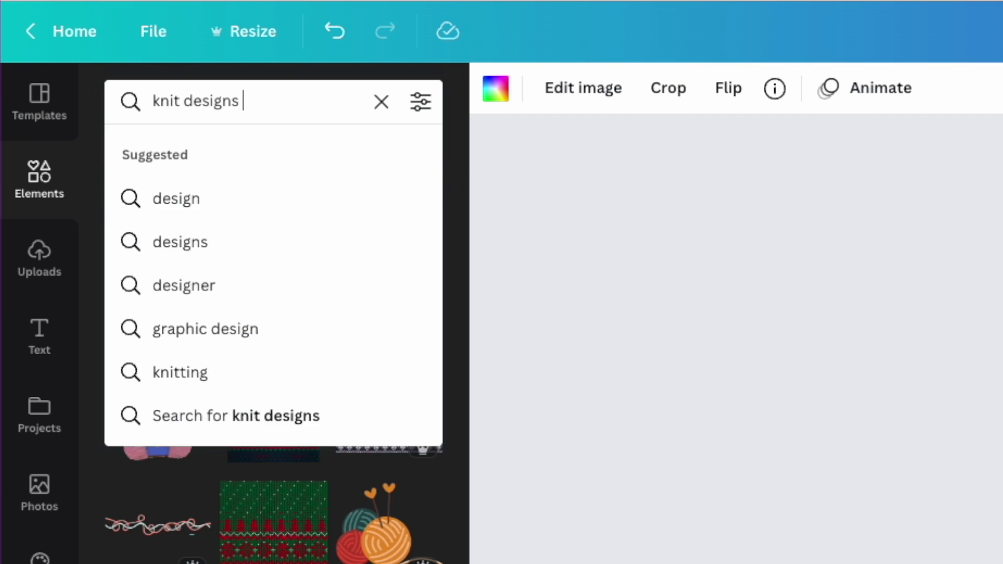
text(nowflake)
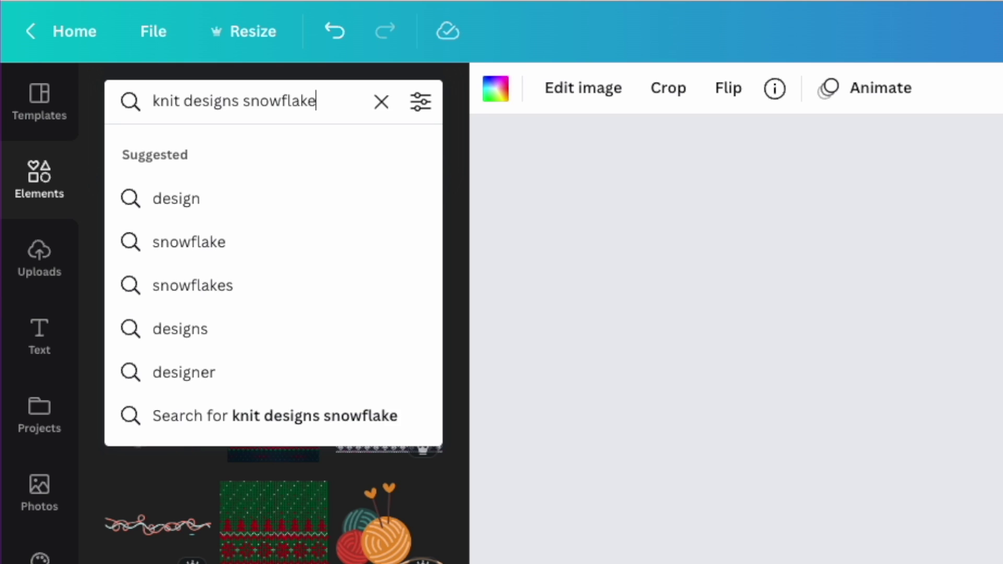
key(Return)
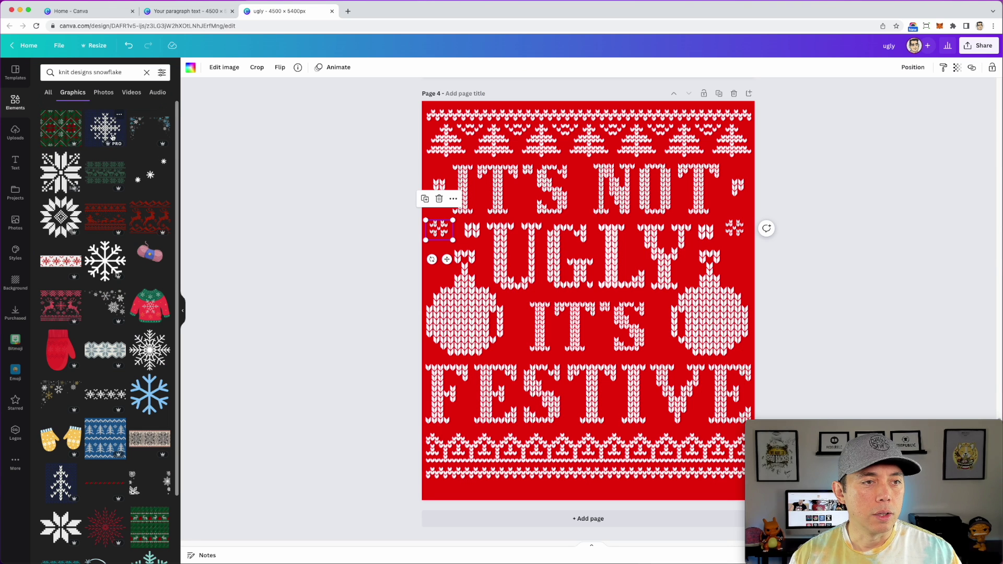
scroll(103, 373, down, 2)
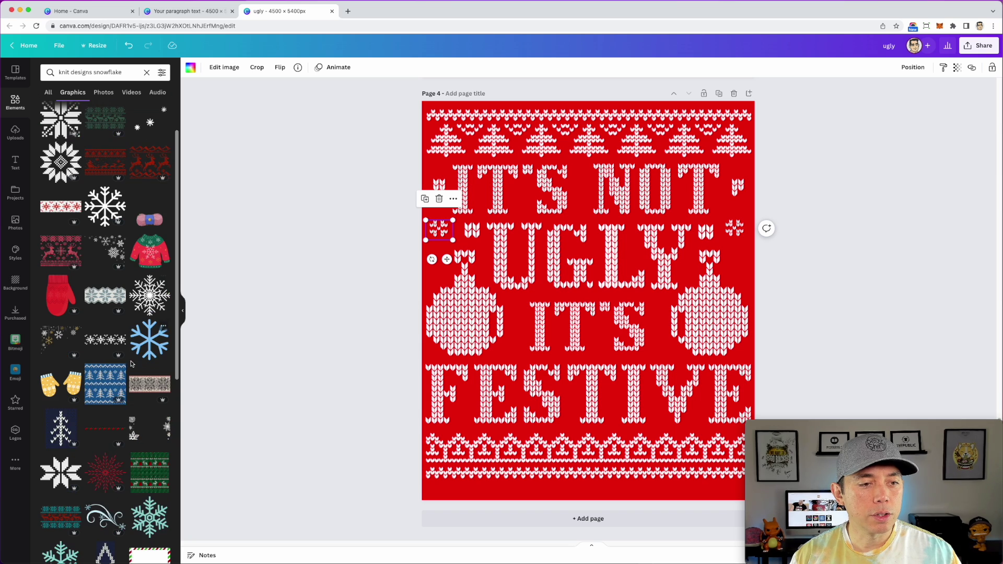
scroll(62, 426, down, 2)
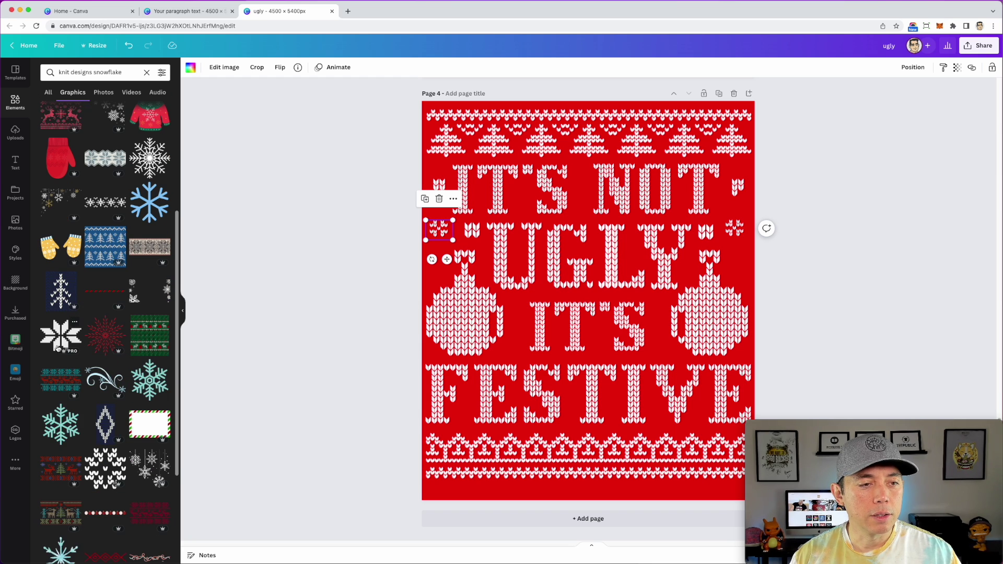
scroll(56, 344, down, 2)
scroll(105, 354, down, 1)
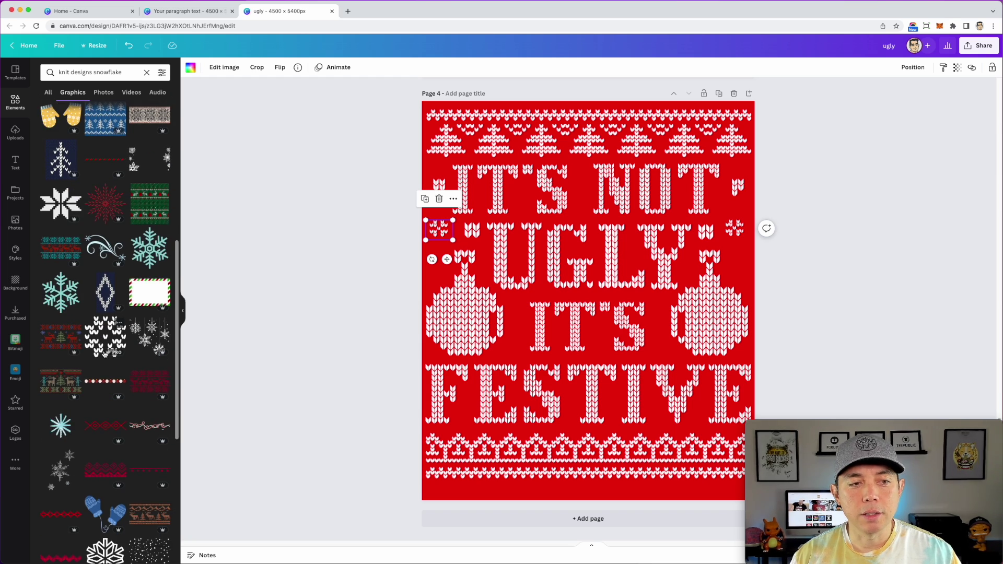
scroll(106, 338, down, 1)
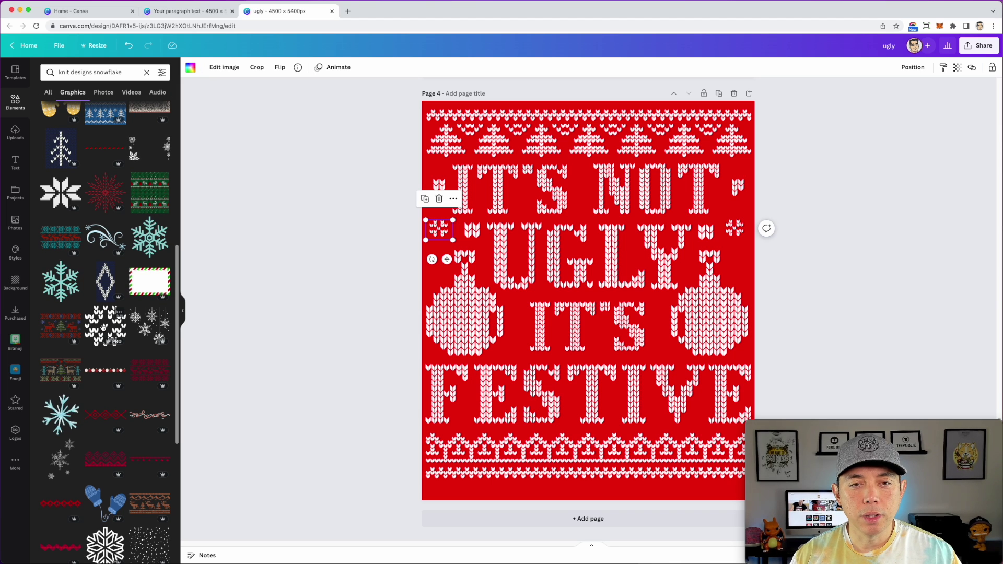
scroll(107, 334, down, 5)
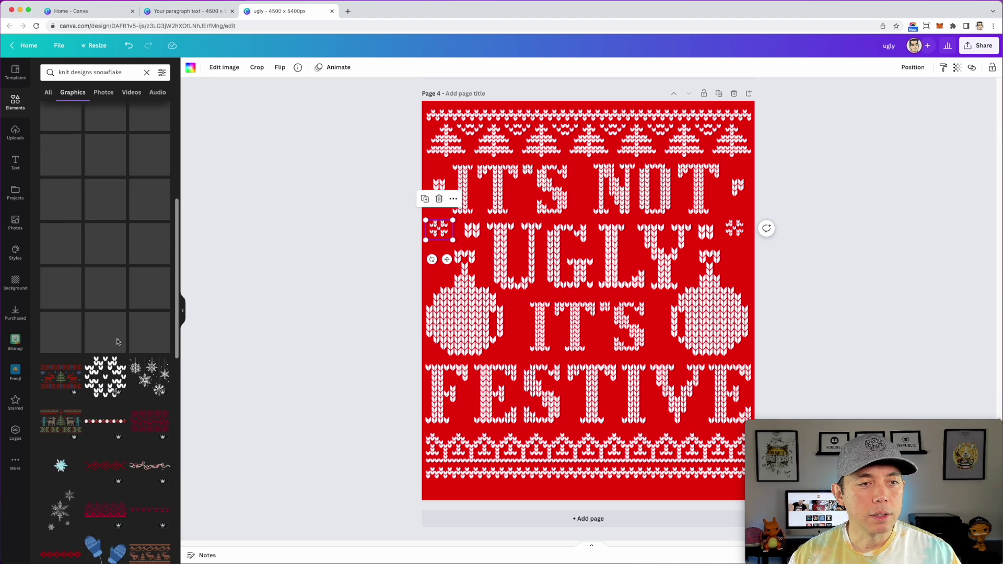
Search the graphics for "knit designs deer" and browse the deer artwork and knit patterns.
double_click(112, 72)
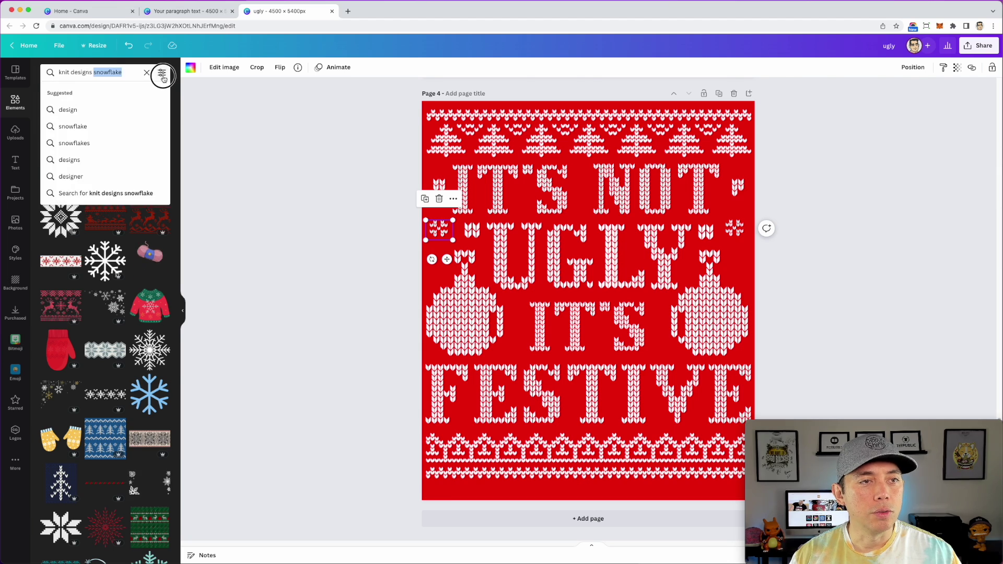
text(deer)
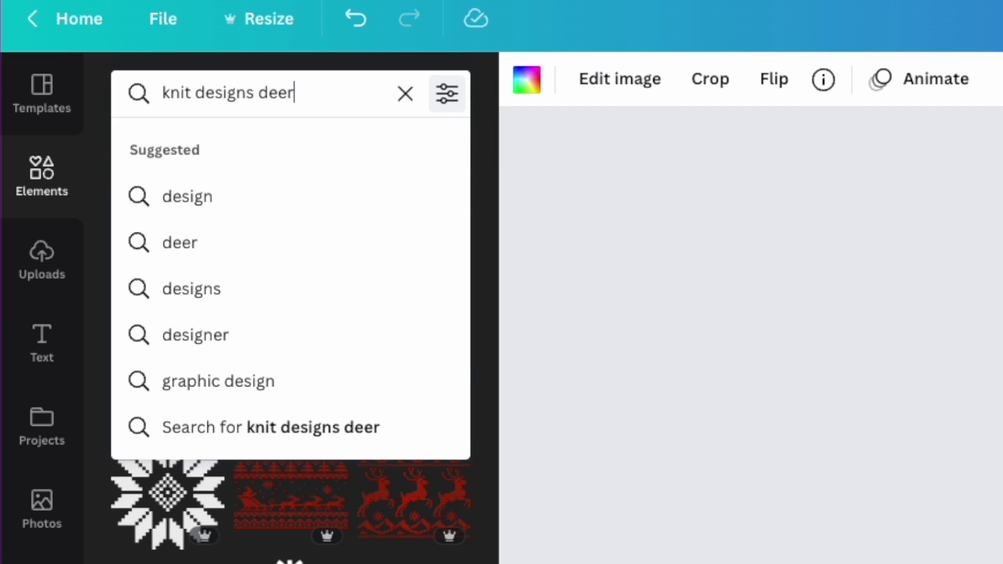
key(Return)
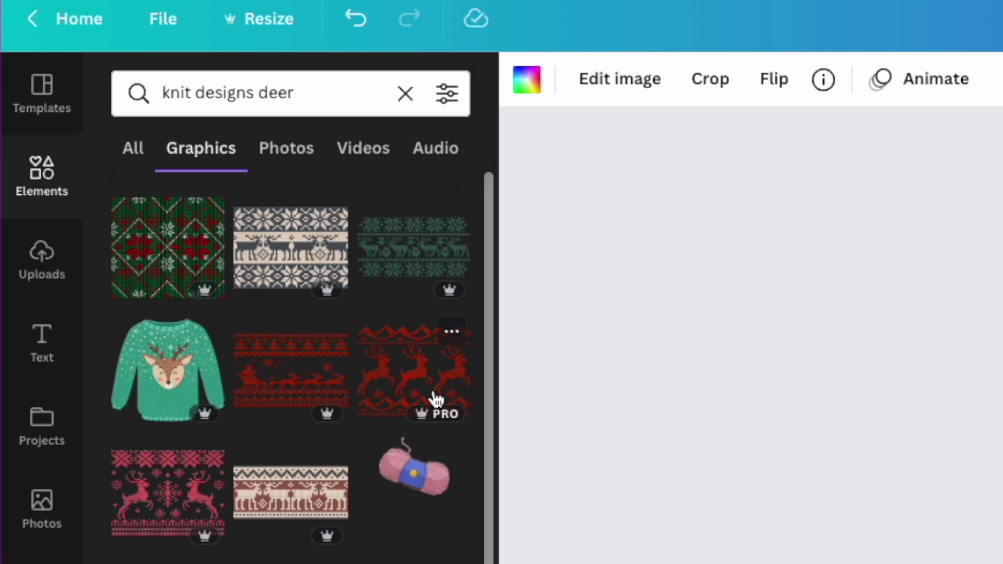
scroll(329, 480, down, 2)
scroll(146, 357, down, 8)
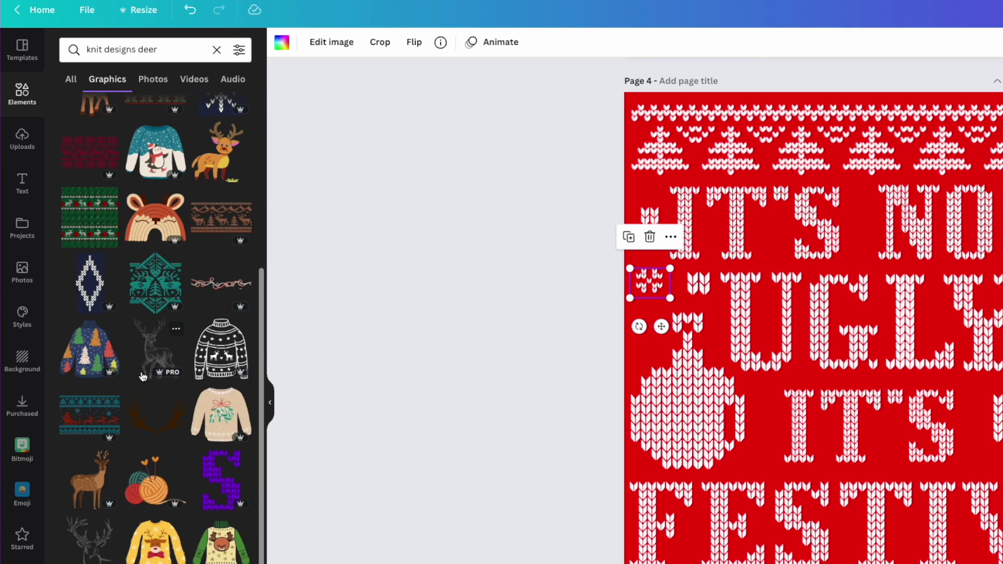
scroll(145, 401, down, 3)
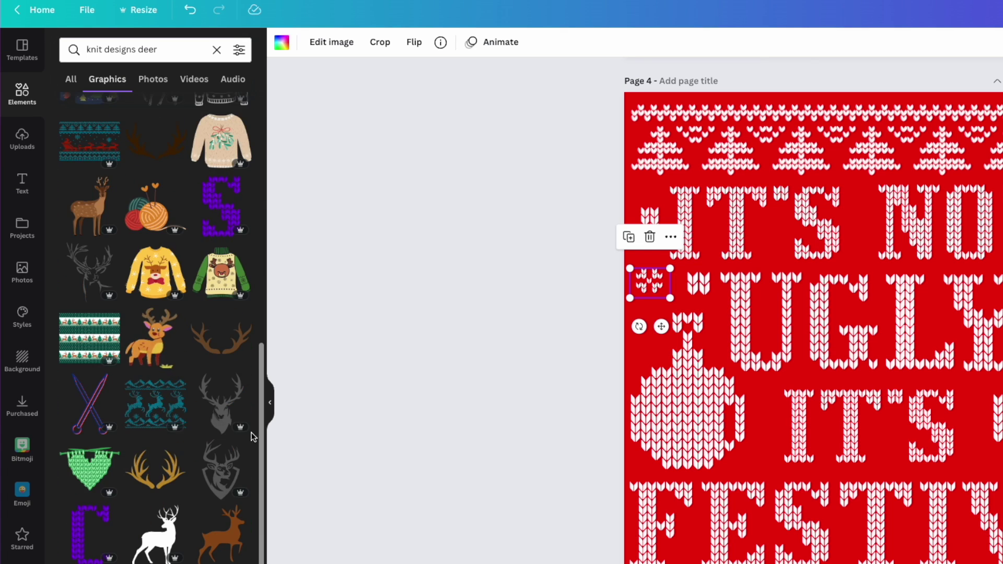
scroll(222, 413, down, 2)
scroll(140, 453, down, 3)
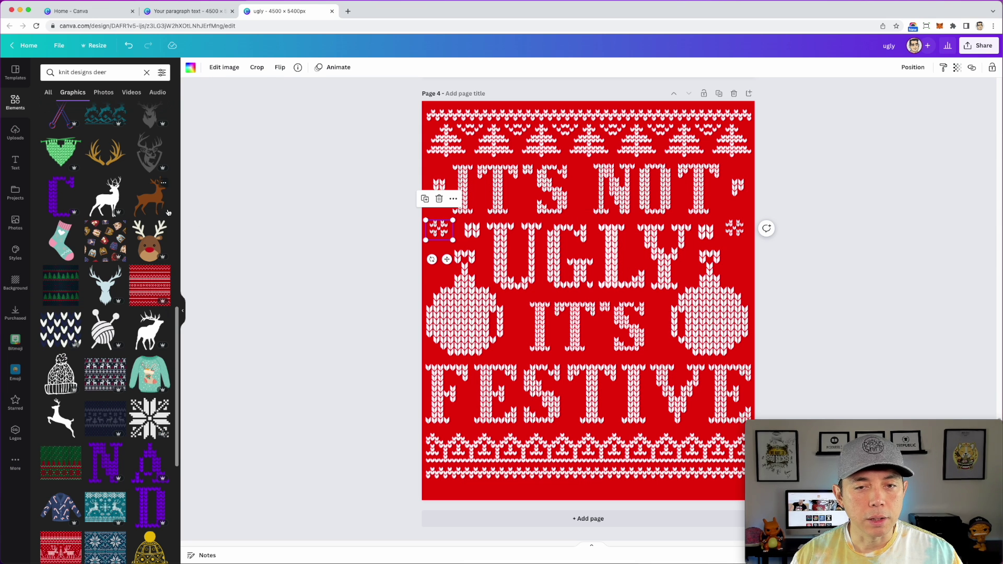
Try a brown standing deer graphic at reduced size over the left ornament, and remove it.
click(166, 210)
drag(598, 297, 516, 285)
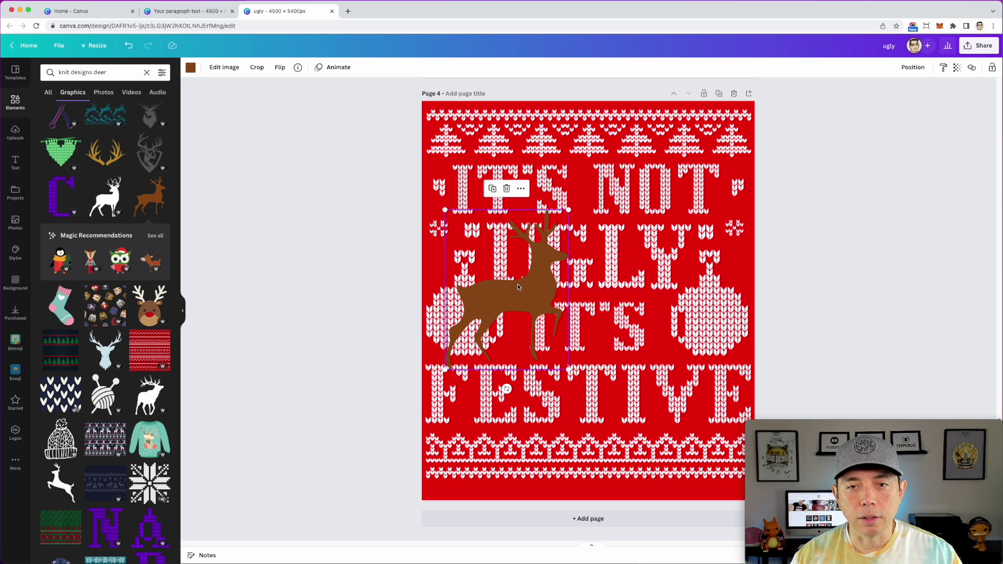
drag(569, 210, 509, 286)
drag(496, 340, 503, 313)
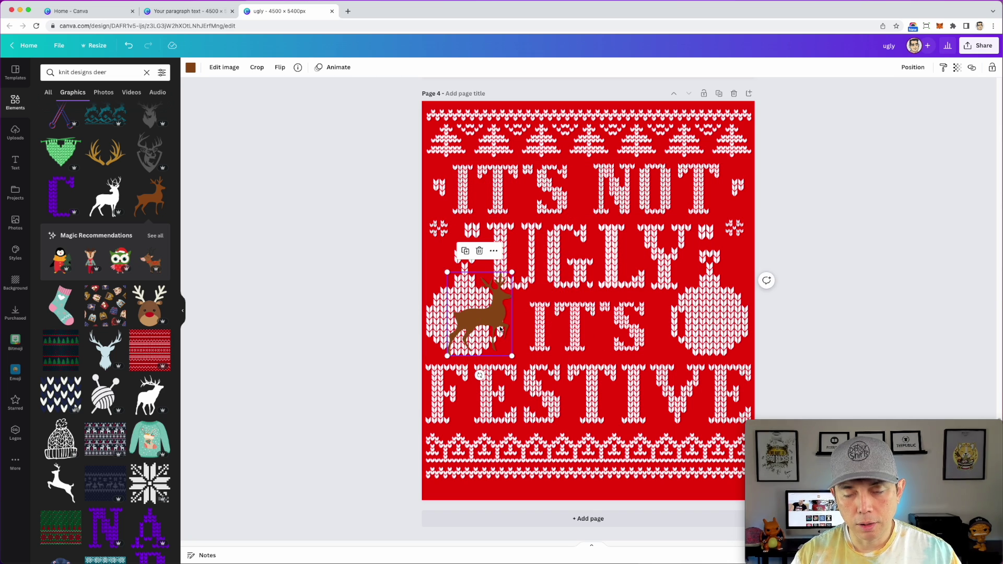
key(Delete)
Browse further through the deer knit graphics for other usable patterns.
scroll(120, 335, down, 5)
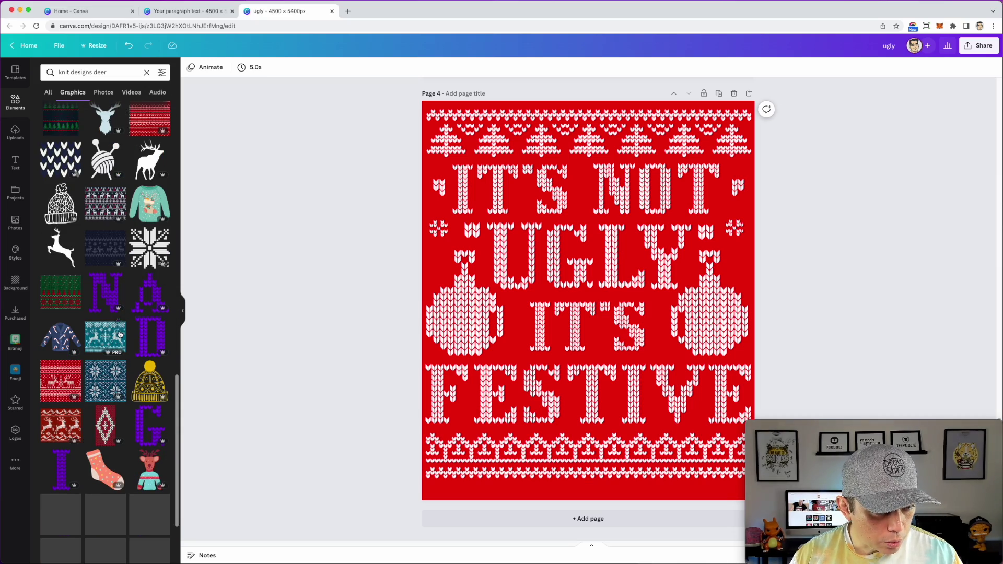
scroll(120, 335, down, 5)
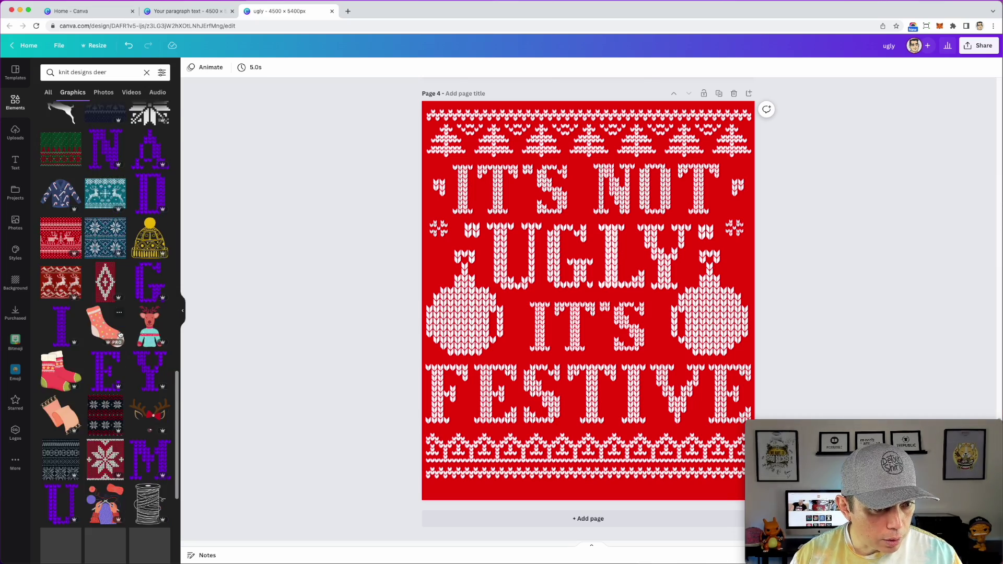
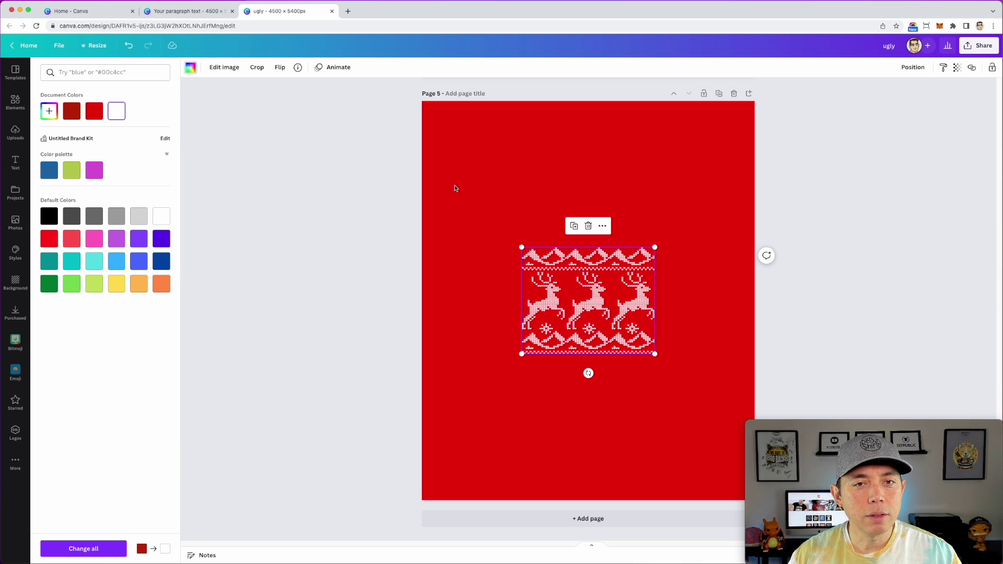
Open the full set of recommended designs matching the white reindeer pattern on page 5.
key(Escape)
click(152, 166)
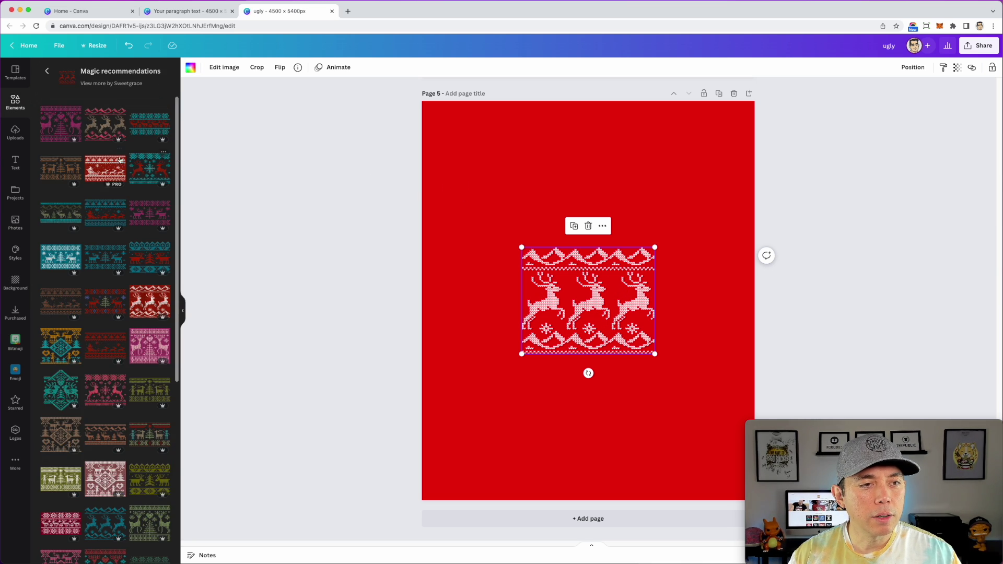
Add the teal and the brown reindeer-and-tree patterns side by side across the upper part of page 5.
click(106, 256)
drag(581, 290, 521, 164)
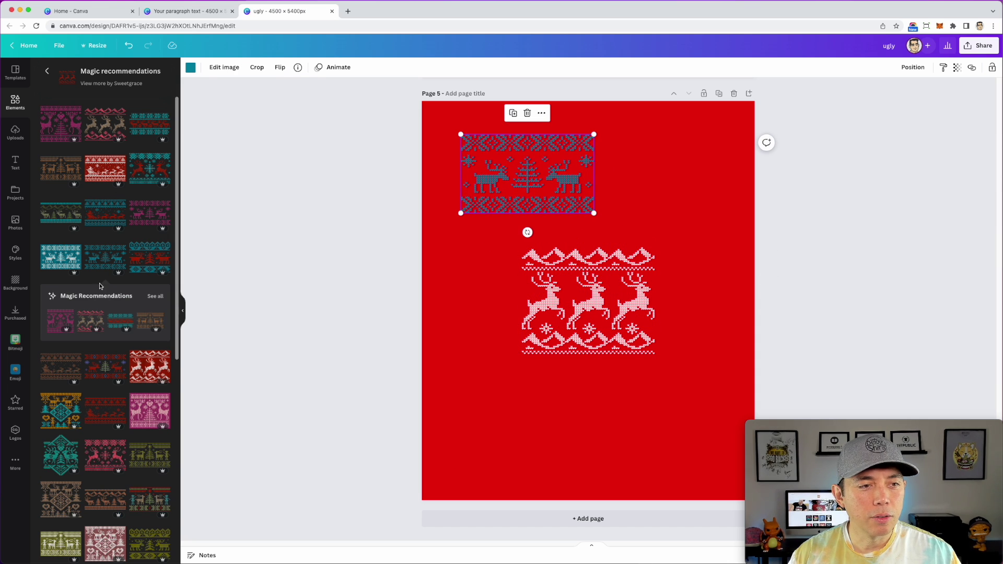
click(65, 168)
drag(563, 283, 645, 169)
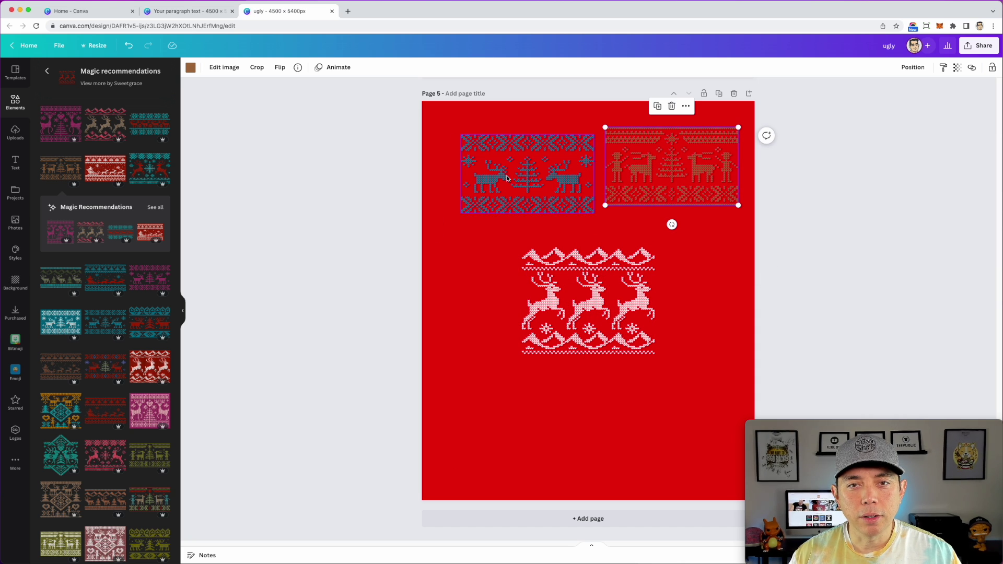
drag(507, 179, 484, 168)
Browse the remaining recommended patterns and the "knit deer" graphics for a usable reindeer.
scroll(112, 395, down, 2)
scroll(111, 396, down, 8)
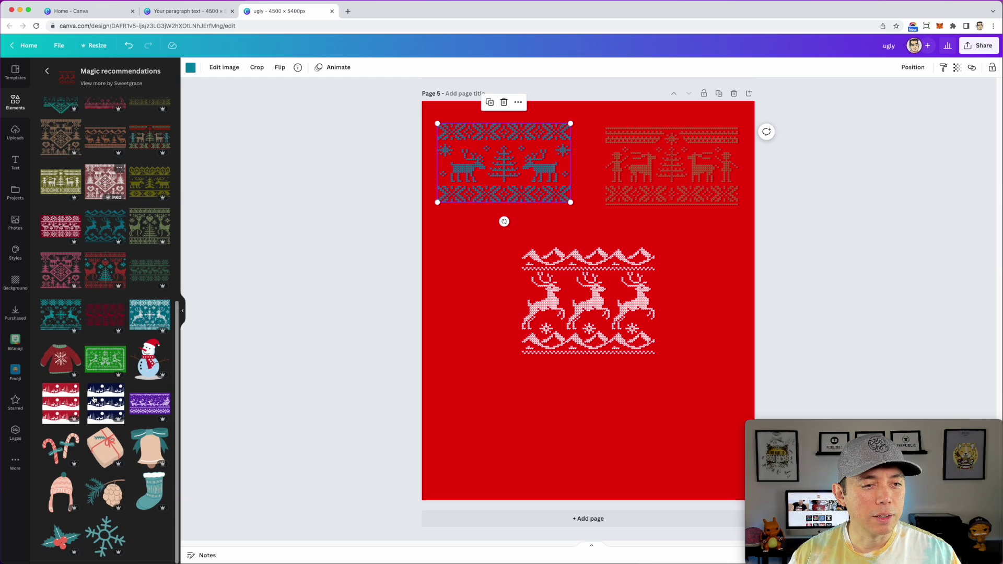
scroll(94, 400, up, 10)
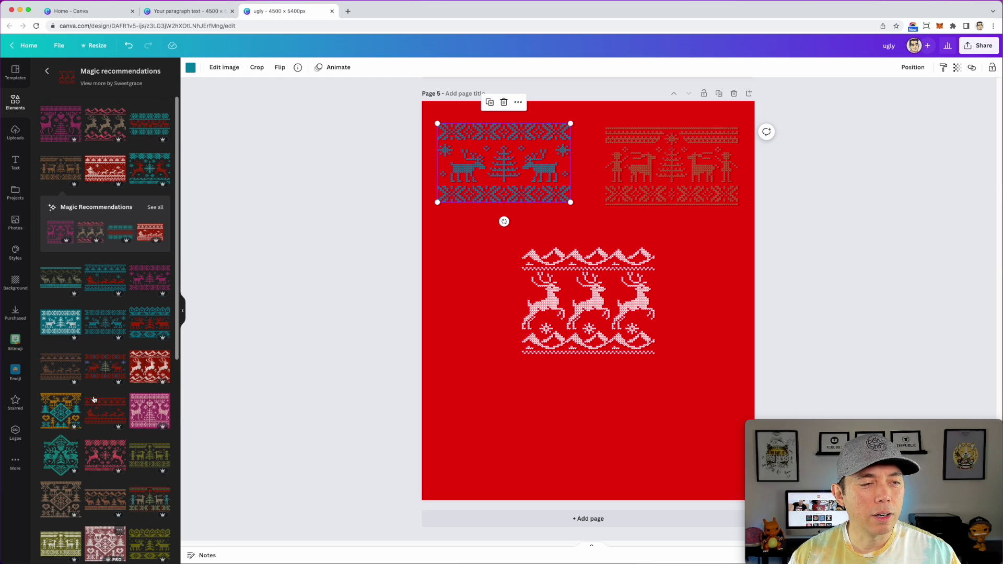
click(46, 73)
scroll(114, 284, down, 2)
scroll(114, 285, down, 3)
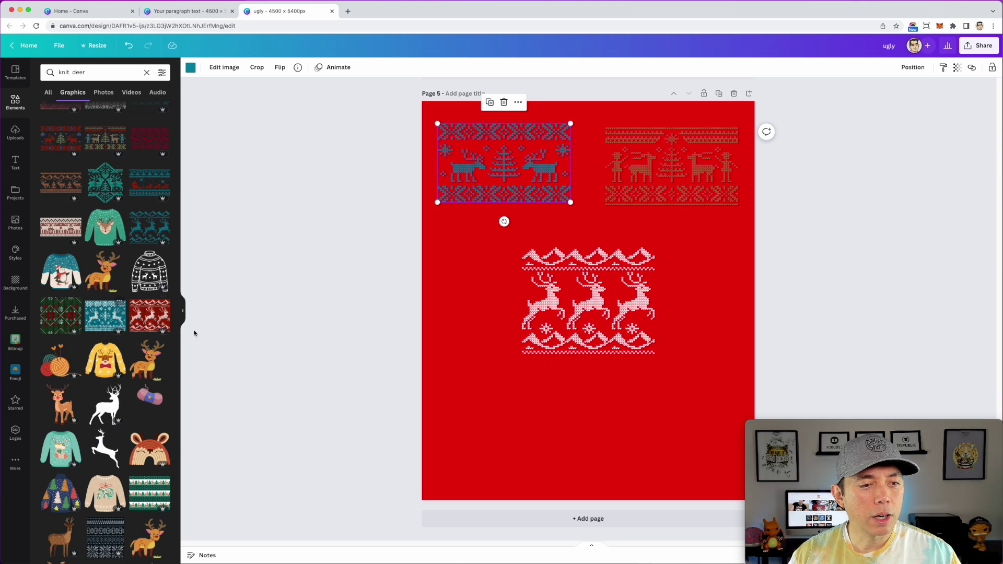
scroll(132, 302, down, 2)
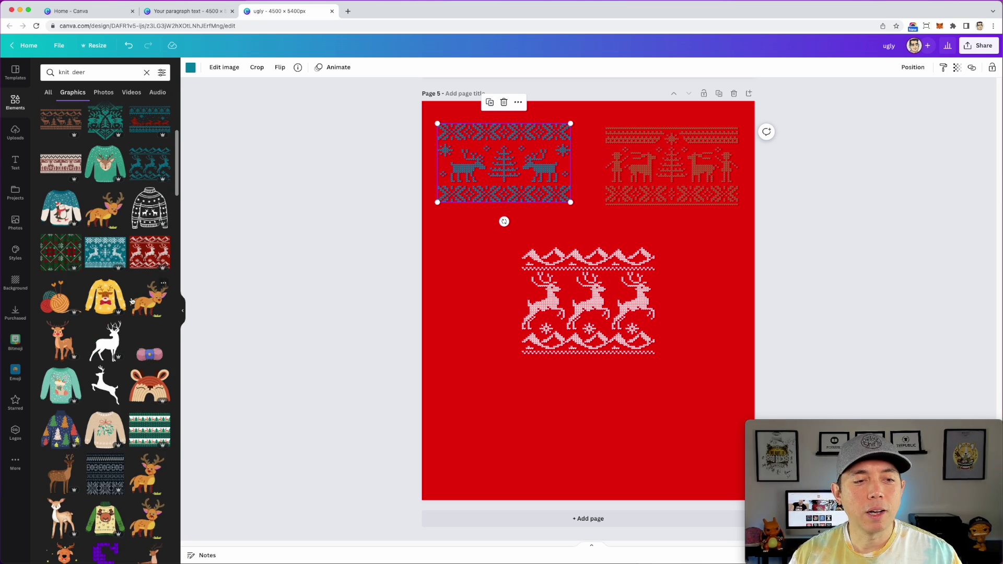
scroll(132, 302, down, 2)
scroll(133, 302, down, 3)
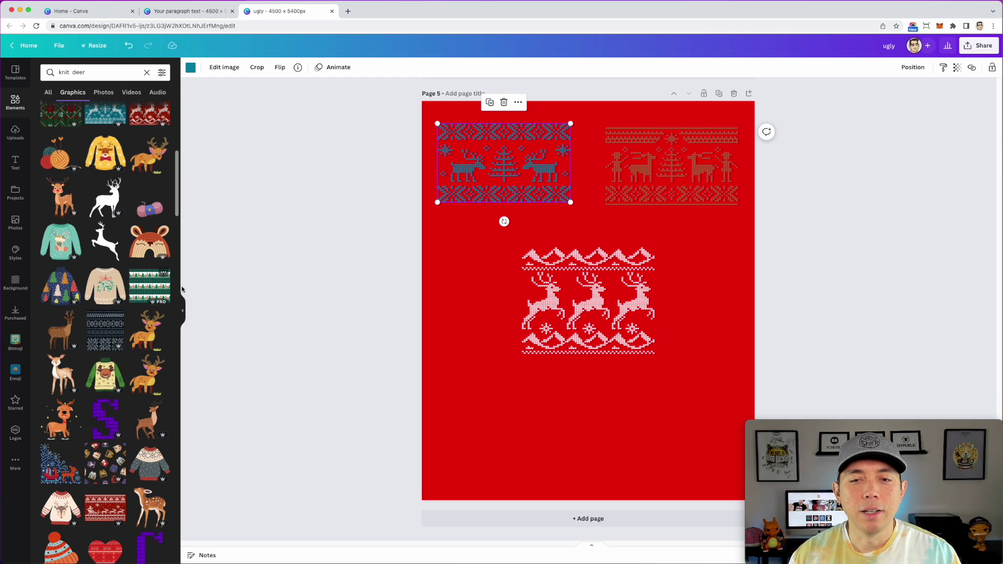
Delete the white reindeer pattern and the brown pattern from page 5, keeping only the teal one.
click(639, 298)
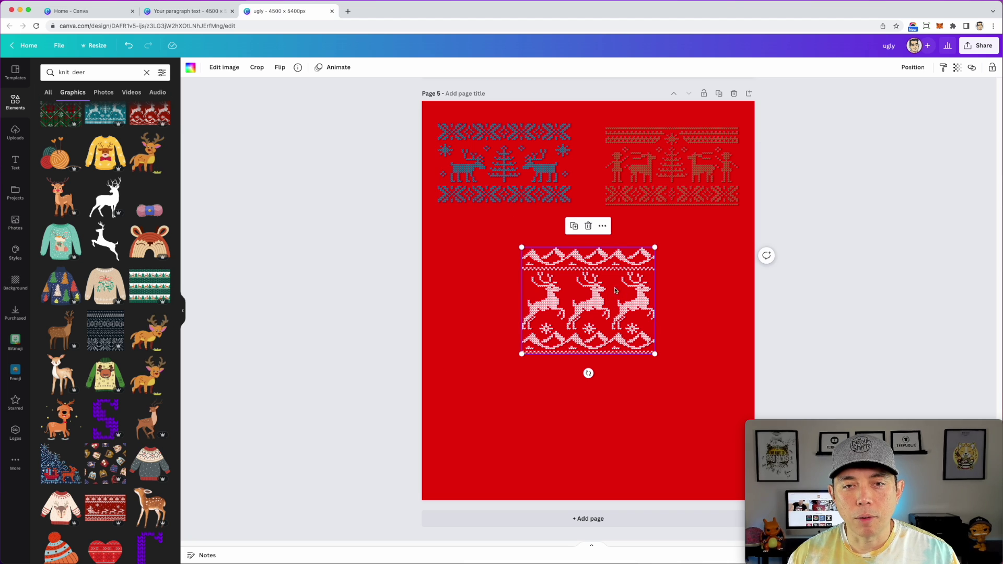
click(502, 178)
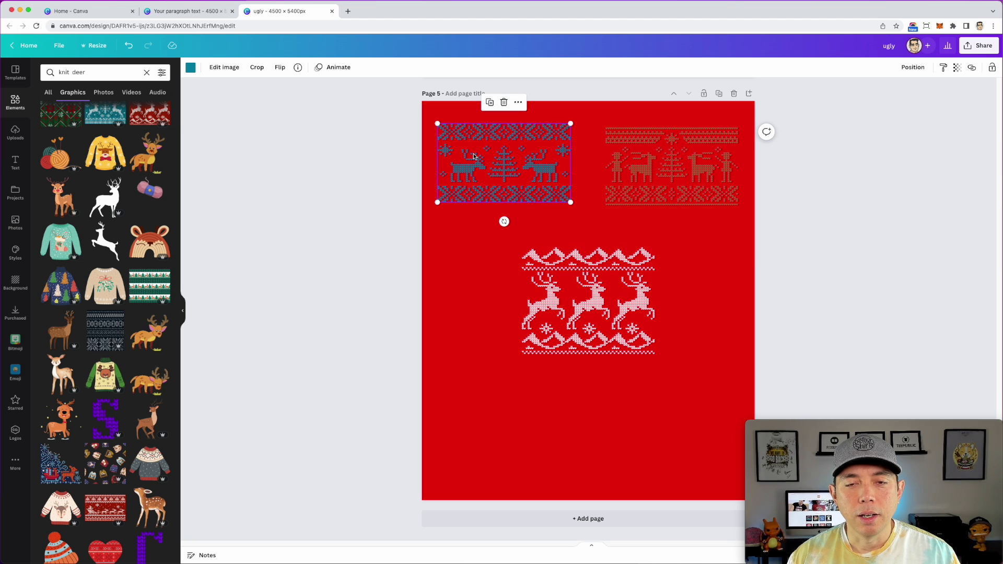
click(601, 303)
key(Delete)
click(731, 172)
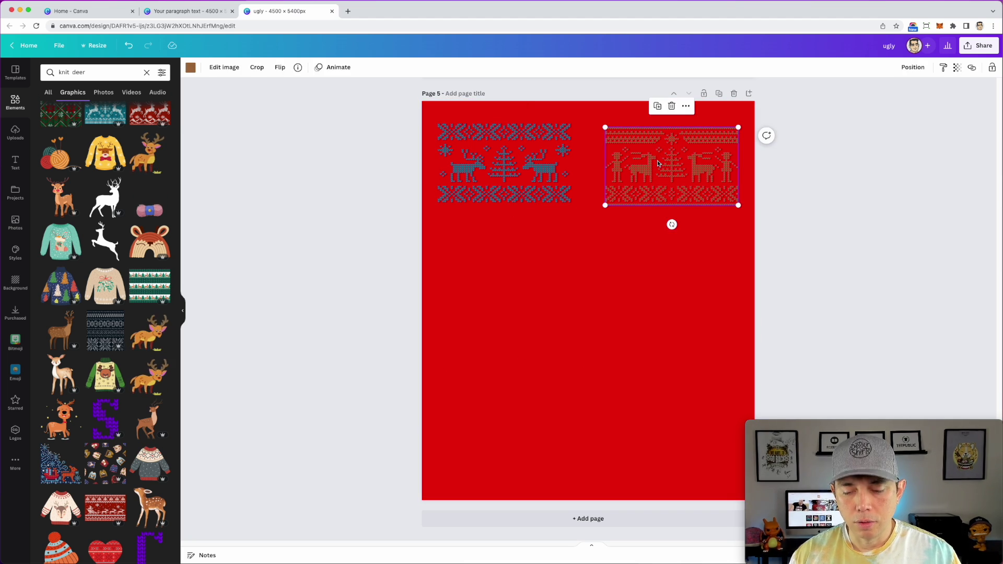
key(Delete)
Enlarge the teal reindeer pattern to nearly the full page width and shift it slightly down.
click(501, 162)
drag(573, 203, 735, 319)
drag(591, 220, 593, 246)
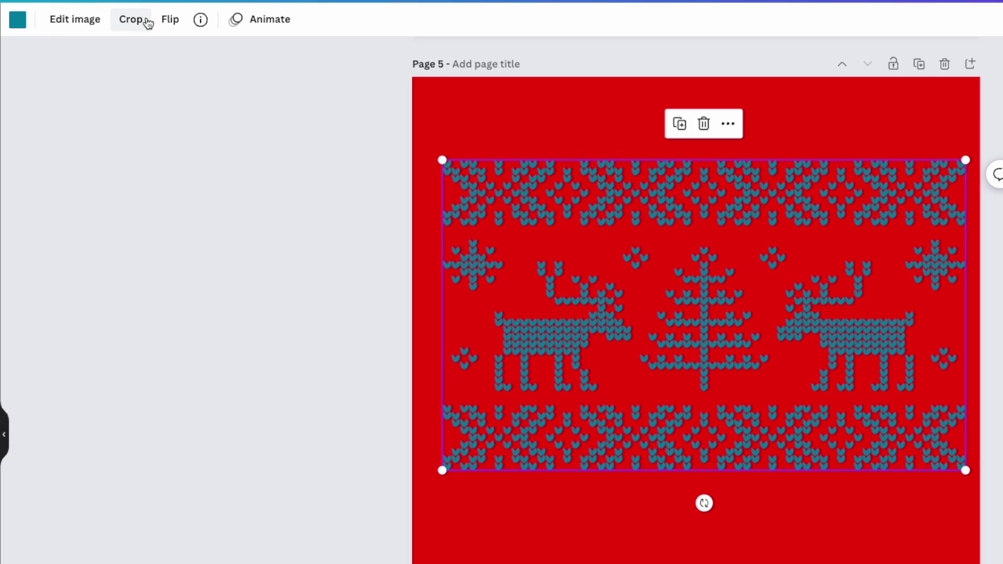
Crop the teal pattern down to its left reindeer with the surrounding snowflakes, excluding the tree and border bands.
click(257, 67)
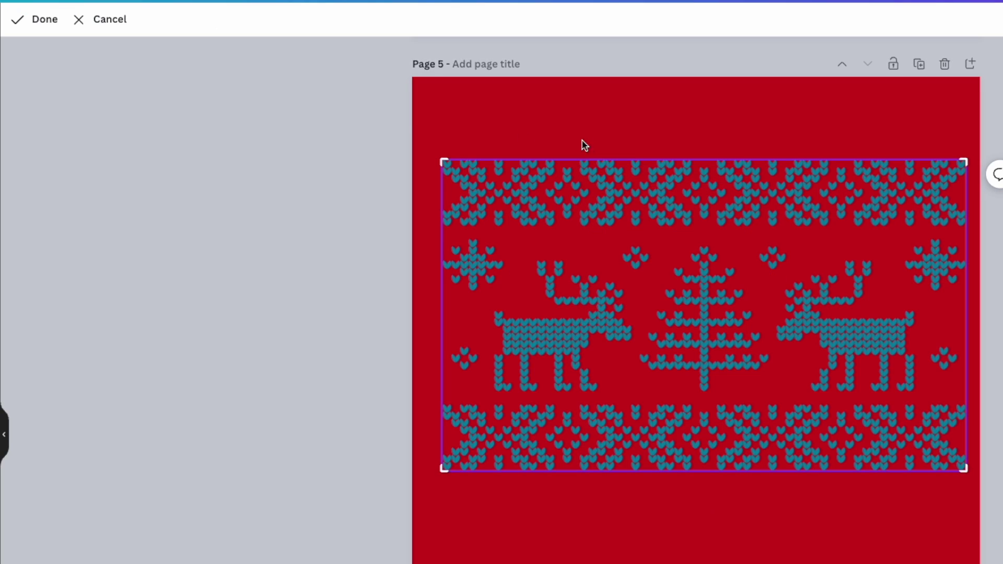
drag(964, 163, 632, 259)
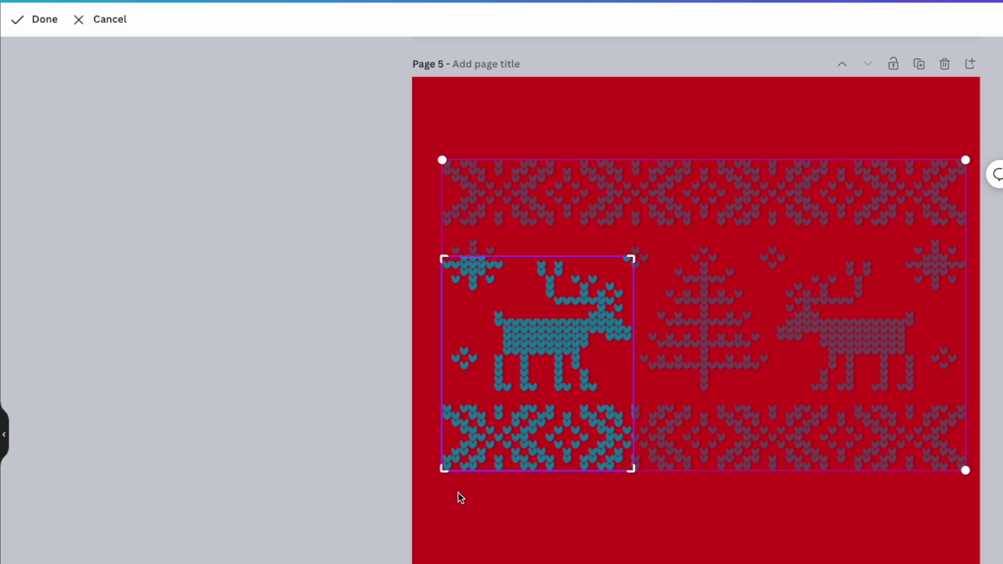
drag(438, 471, 490, 393)
drag(488, 257, 445, 233)
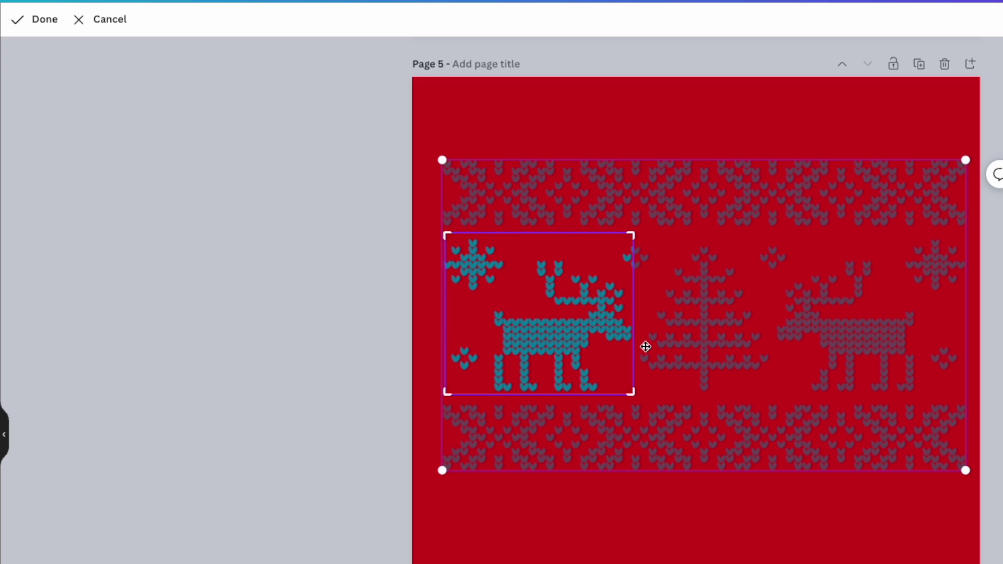
drag(634, 398, 648, 394)
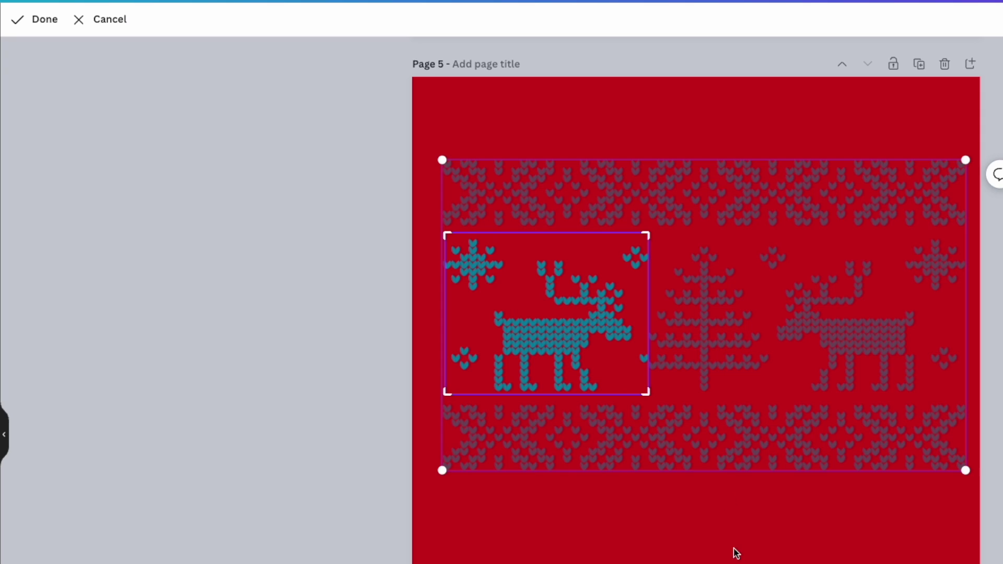
click(737, 553)
Place the cropped reindeer midway down the left side of page 5 and recolor it white.
drag(549, 291, 573, 442)
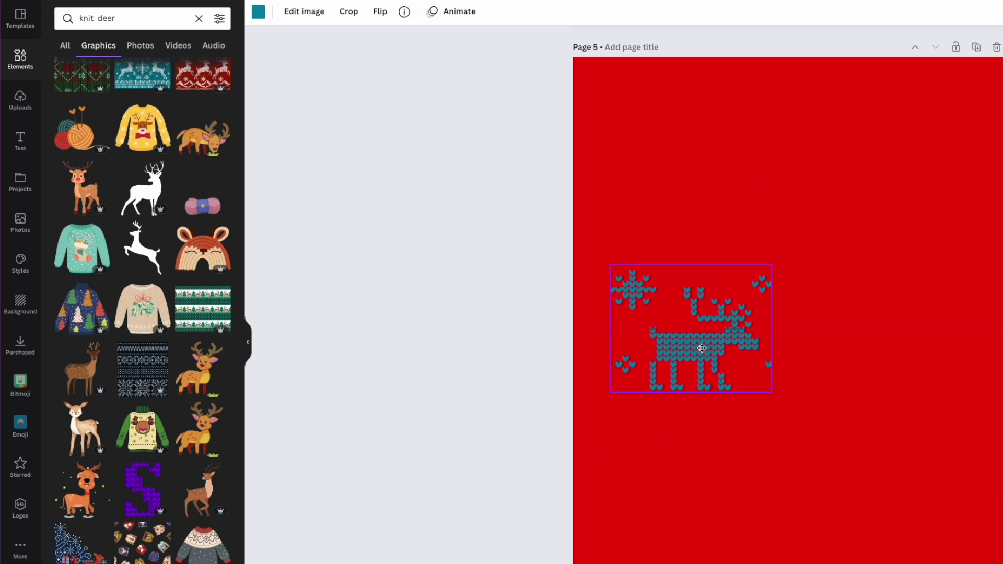
drag(701, 348, 701, 348)
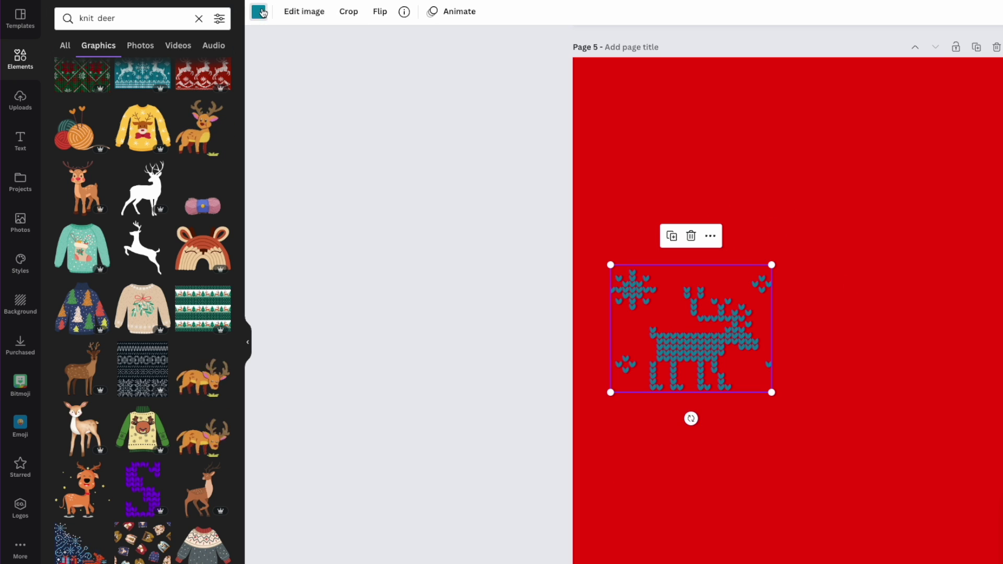
click(262, 13)
click(188, 70)
key(Escape)
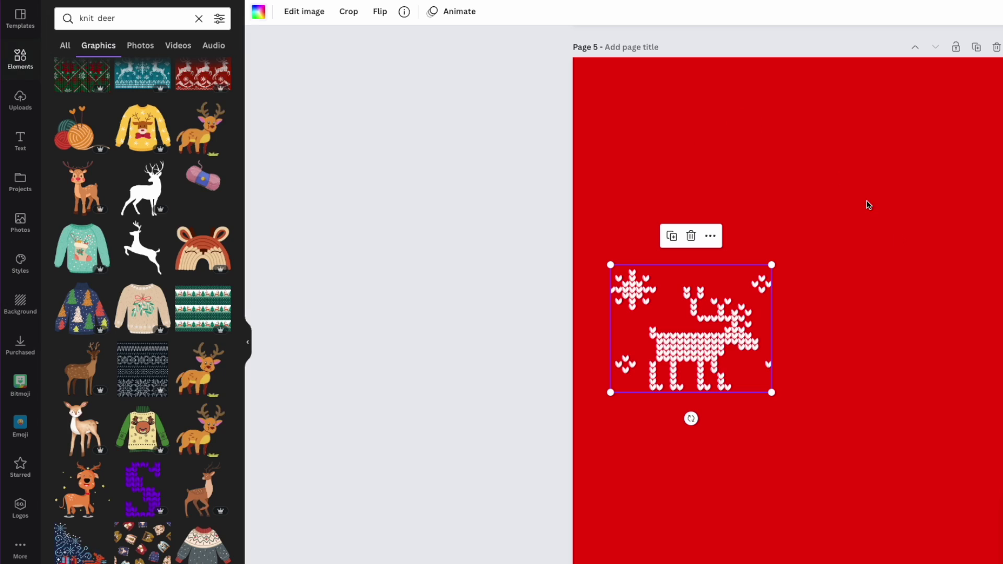
click(747, 262)
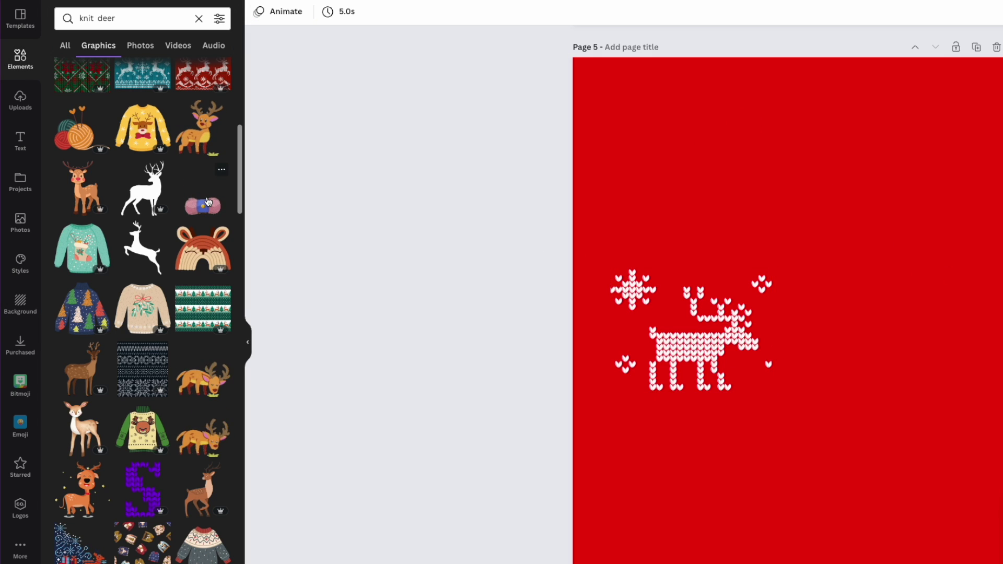
Try the green Christmas tree row pattern on page 5 and open its full set of recommended designs.
scroll(208, 202, down, 8)
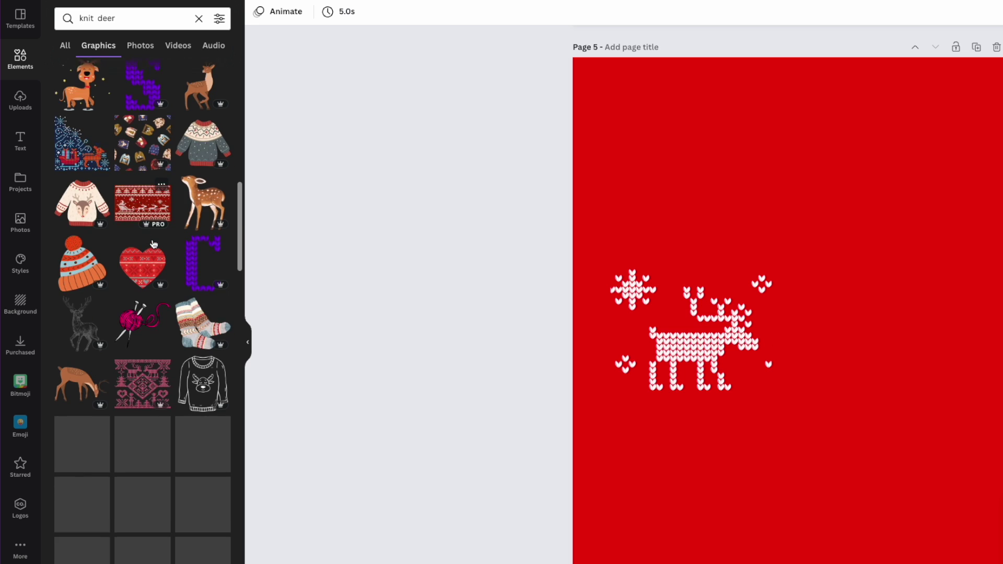
scroll(153, 244, down, 5)
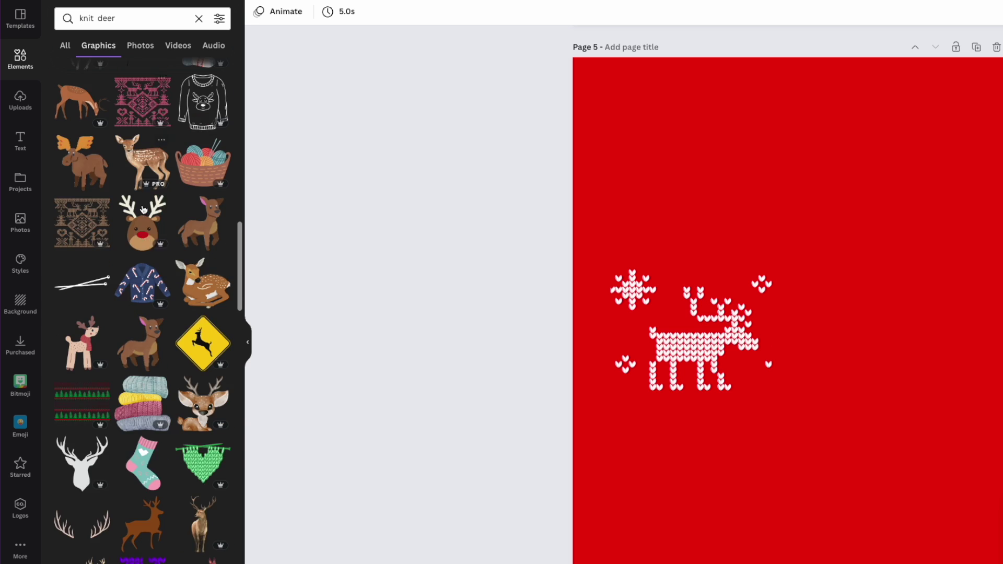
scroll(143, 210, down, 3)
click(80, 264)
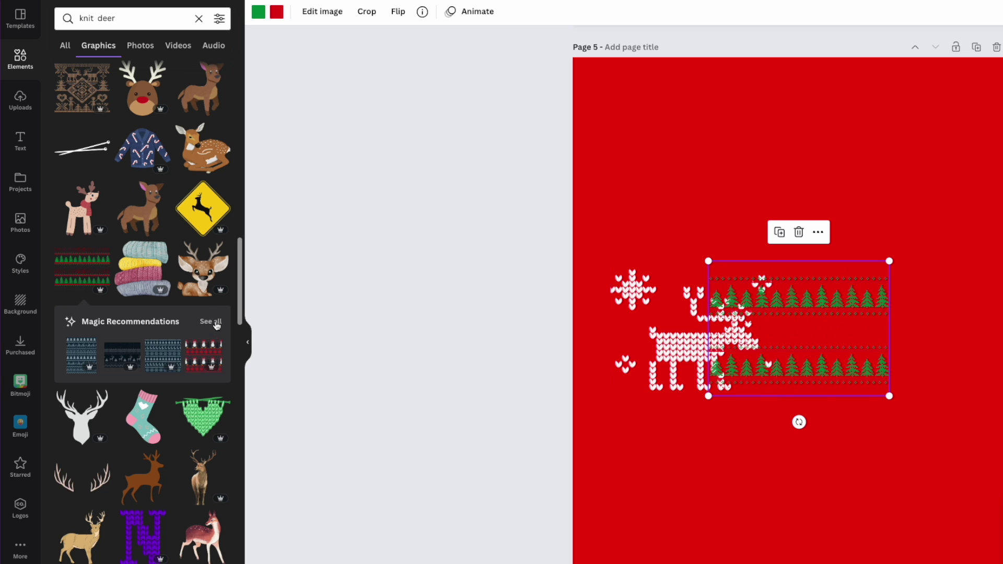
click(217, 326)
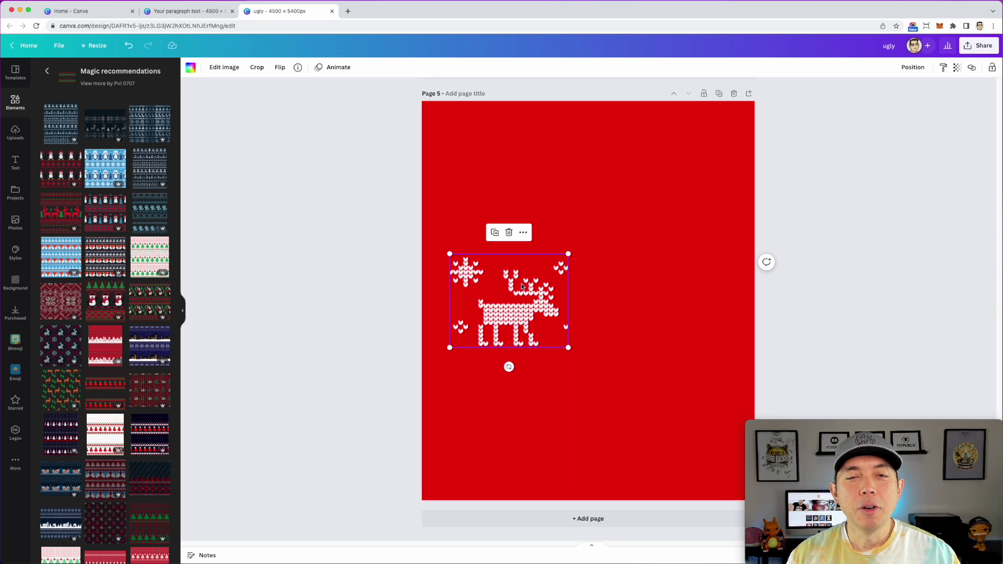
Move the white reindeer higher on page 5 and browse further through the "knit deer" graphics.
drag(522, 287, 573, 236)
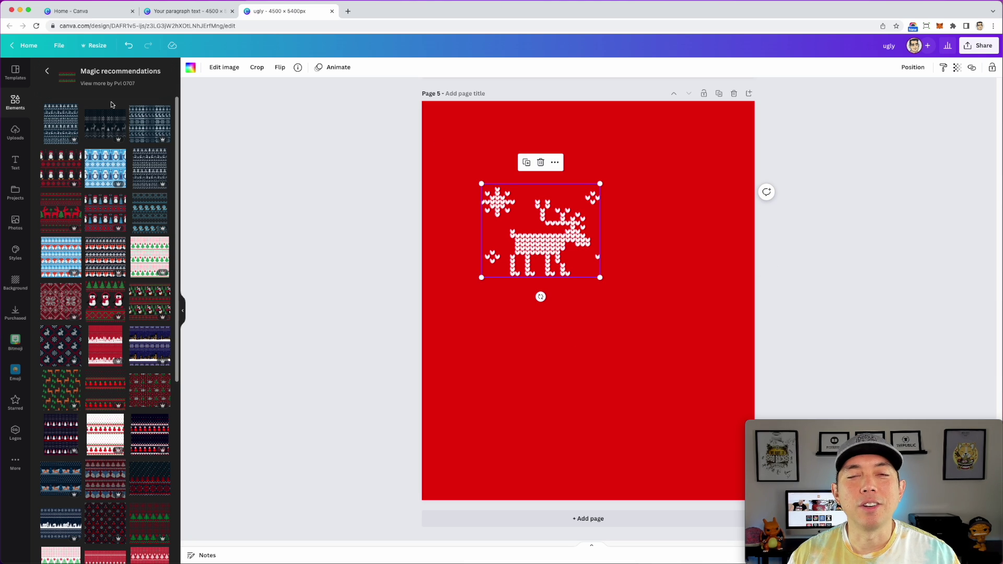
click(46, 73)
scroll(138, 235, down, 2)
scroll(135, 283, down, 15)
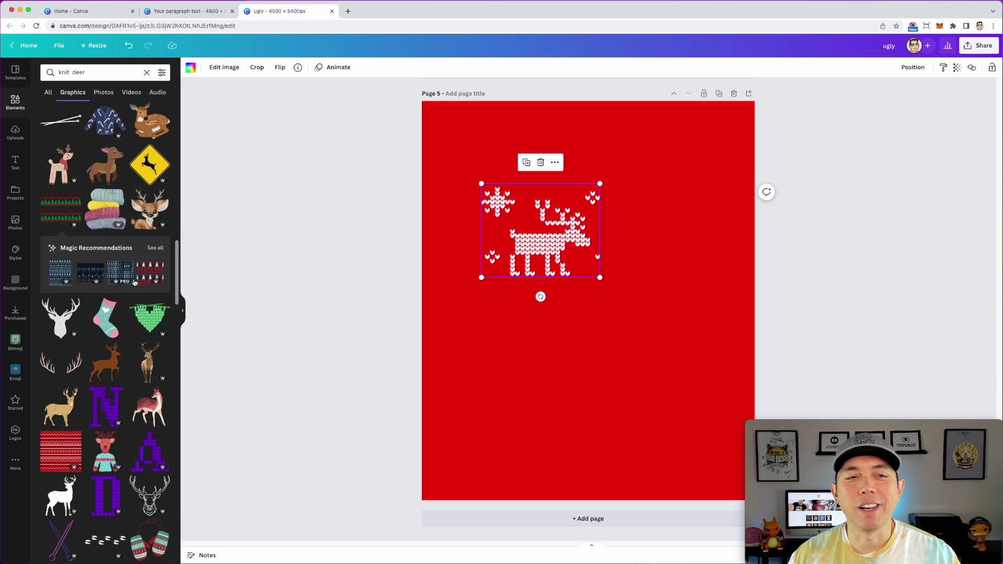
scroll(135, 282, up, 15)
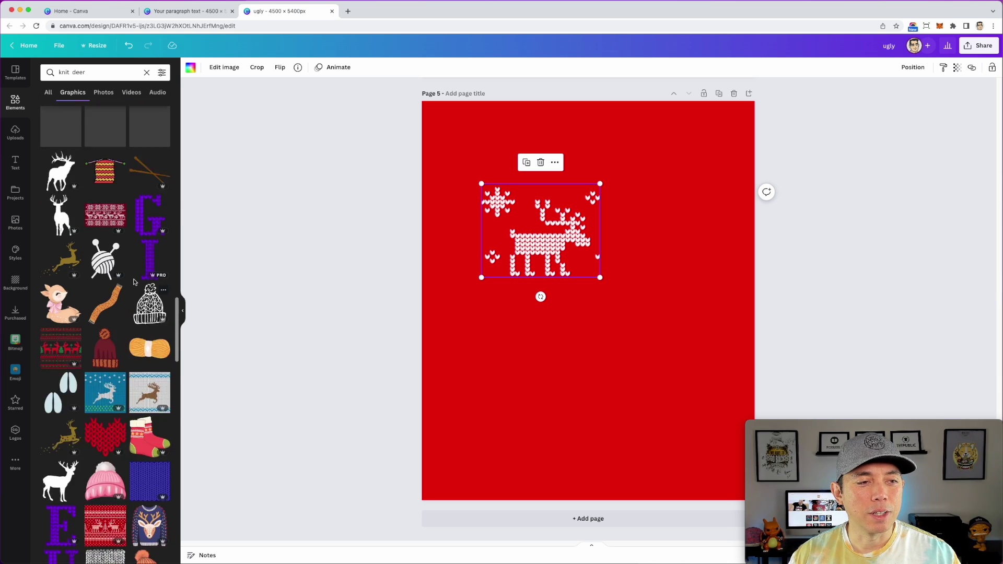
Delete the stray dark red graphic overlapping the "UGLY" lettering on page 4.
scroll(694, 235, up, 3)
scroll(694, 253, up, 8)
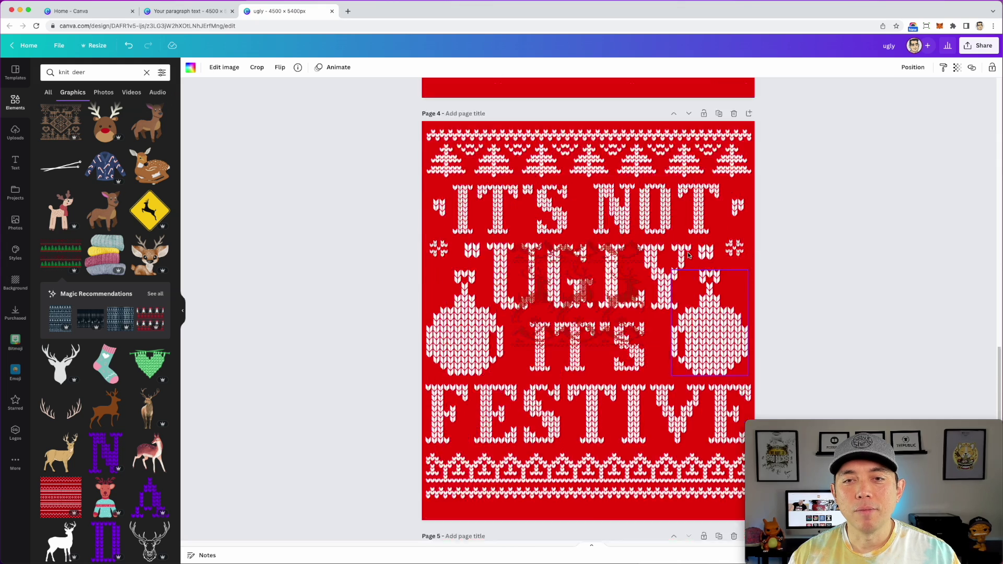
click(613, 316)
key(Delete)
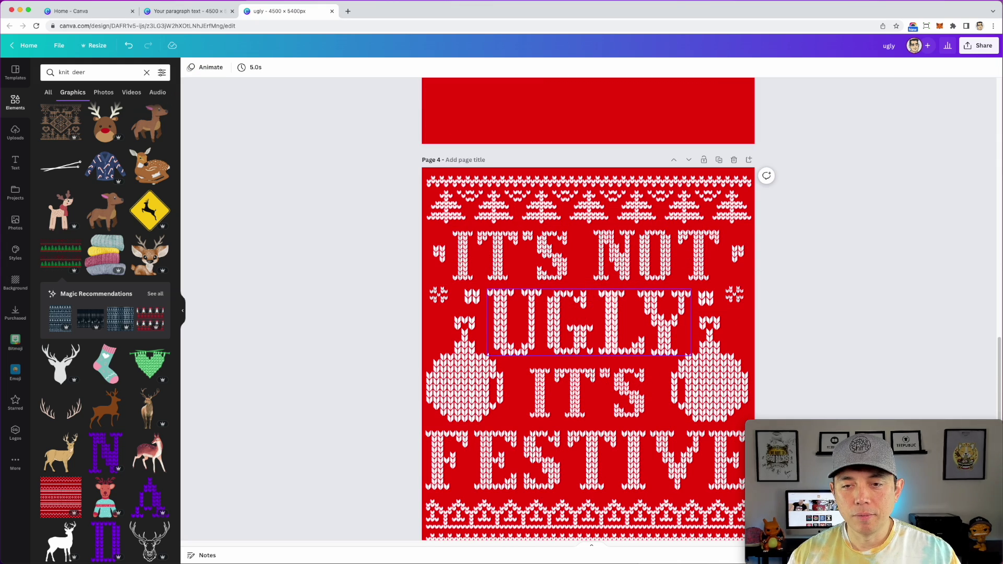
Review the page 4 layout, checking the tree border, lower border, side accents and right ornament.
scroll(799, 256, down, 3)
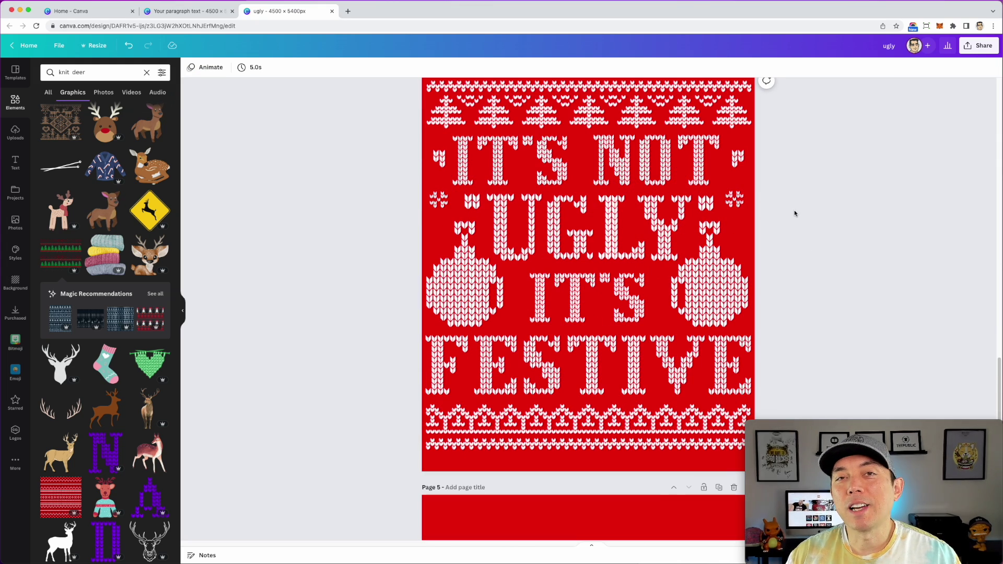
scroll(794, 213, up, 1)
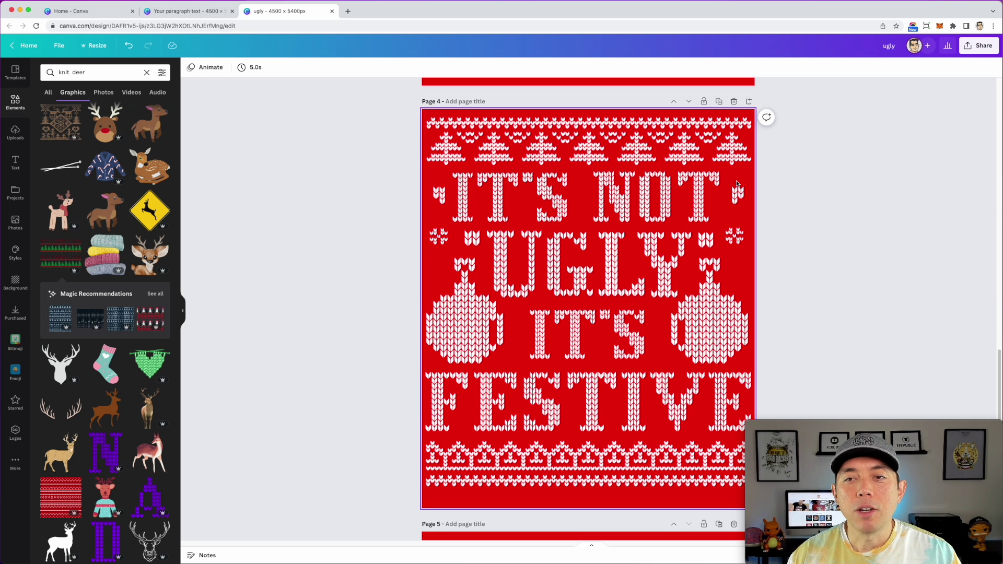
scroll(653, 220, down, 1)
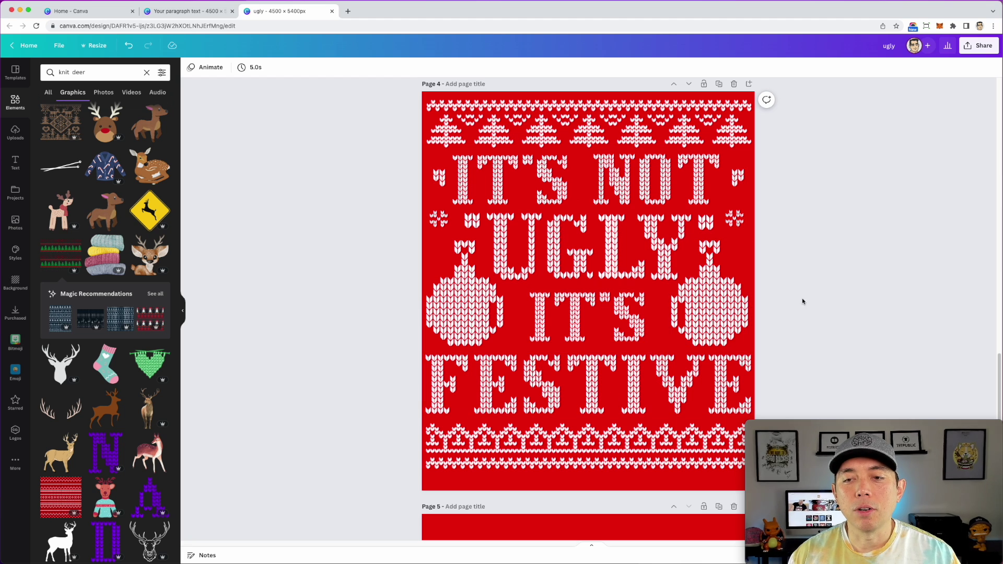
click(636, 122)
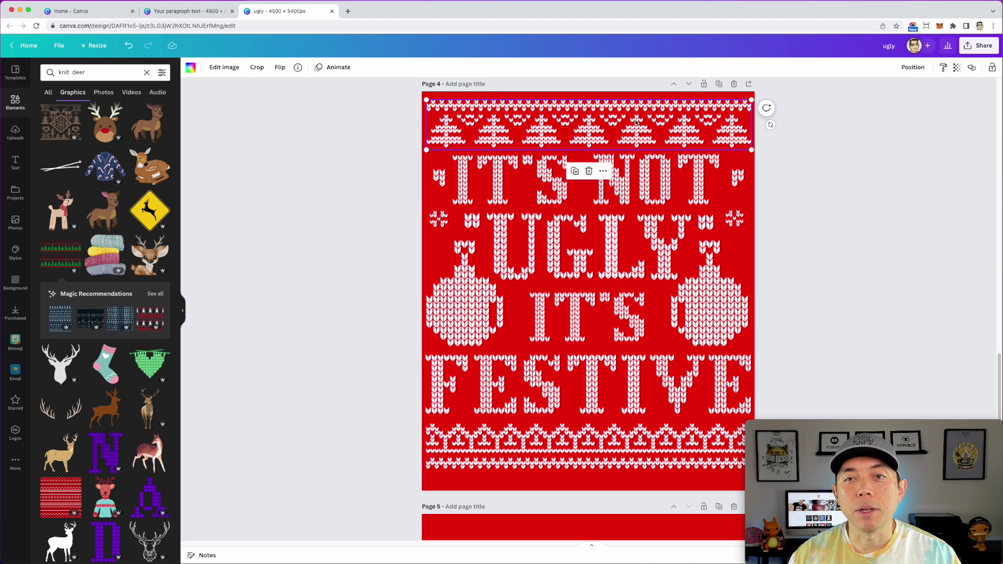
click(604, 445)
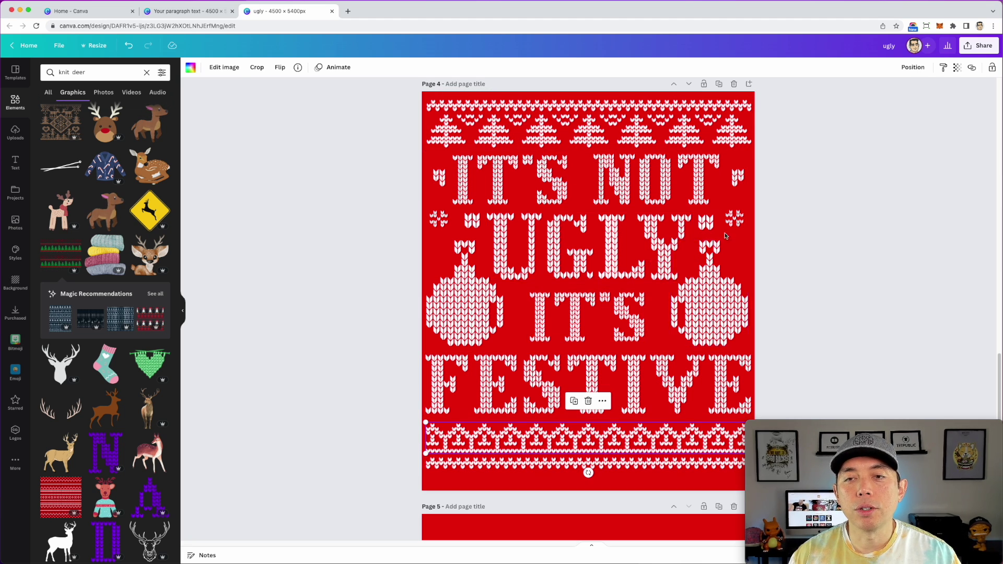
click(735, 172)
click(710, 293)
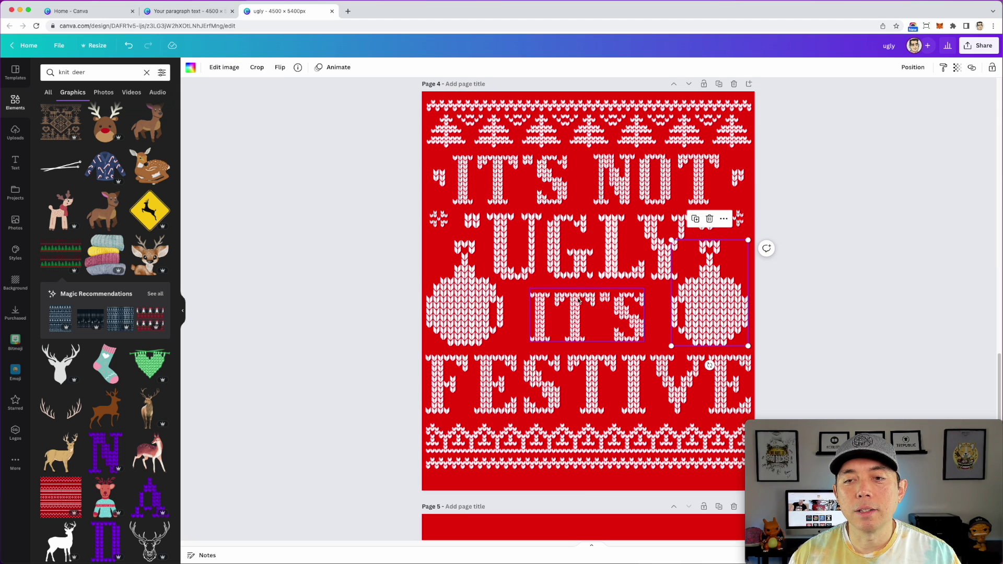